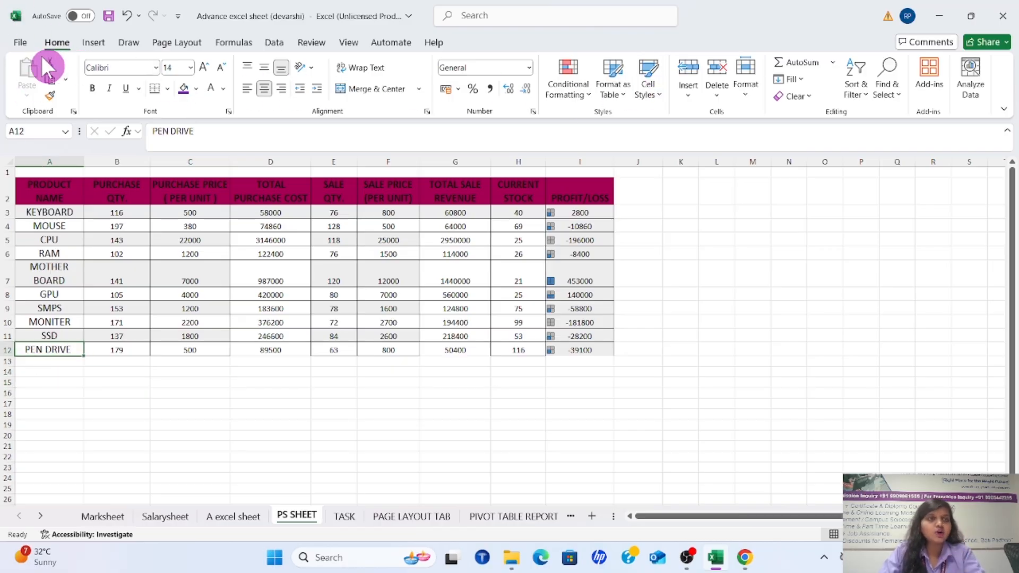
Copy PEN DRIVE from cell A12 and try to paste it into the empty cells C13 and C16
left_click(50, 374)
left_click(46, 349)
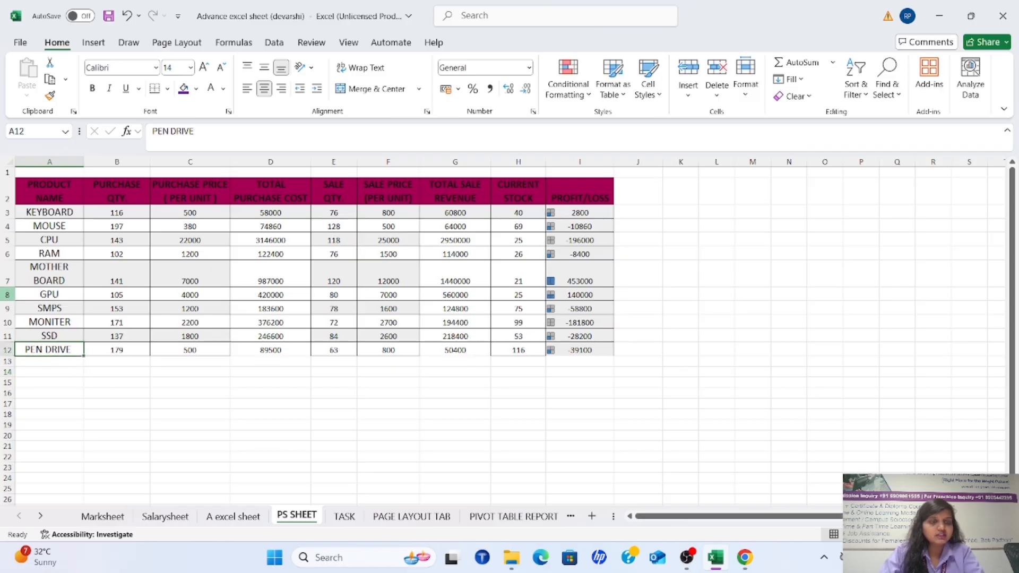
key("ctrl+c")
left_click(196, 394)
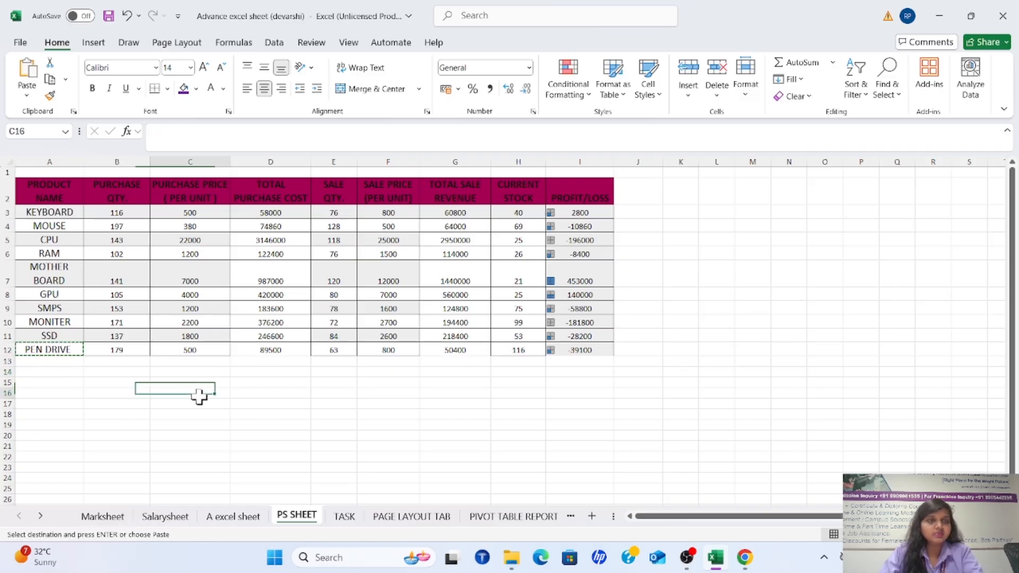
left_click(161, 363)
key("Return")
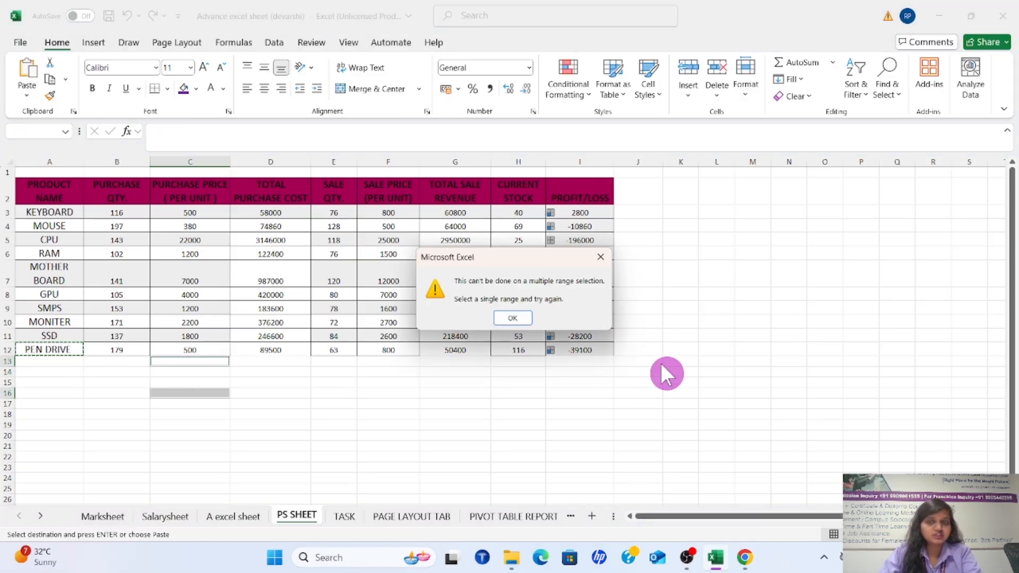
left_click(515, 317)
Cut PEN DRIVE from cell A12 and paste it into cell A15 below the table
left_click(57, 347)
left_click_drag(100, 353, 20, 375)
left_click(39, 349)
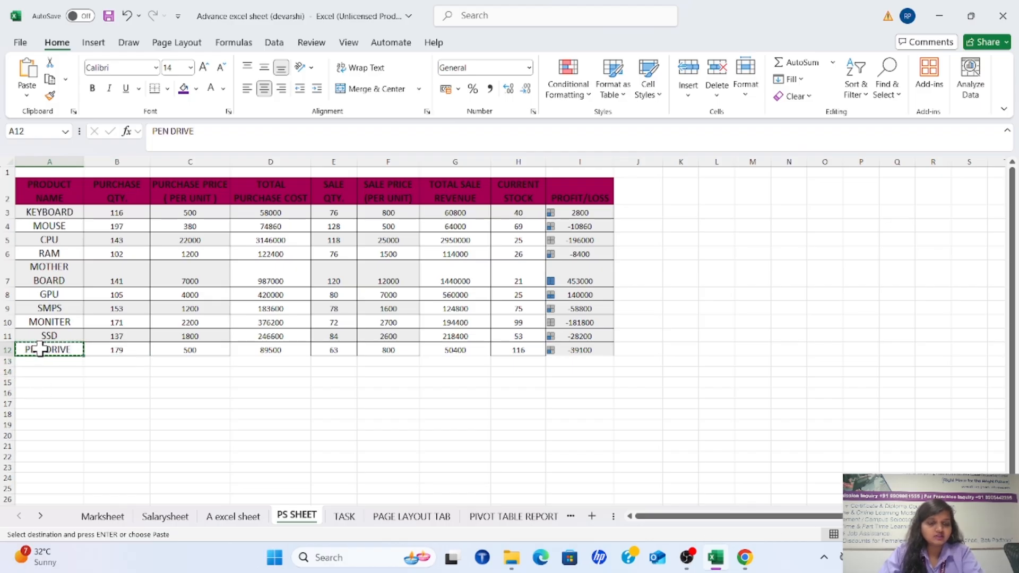
left_click(49, 382)
key("ctrl+v")
left_click(100, 412)
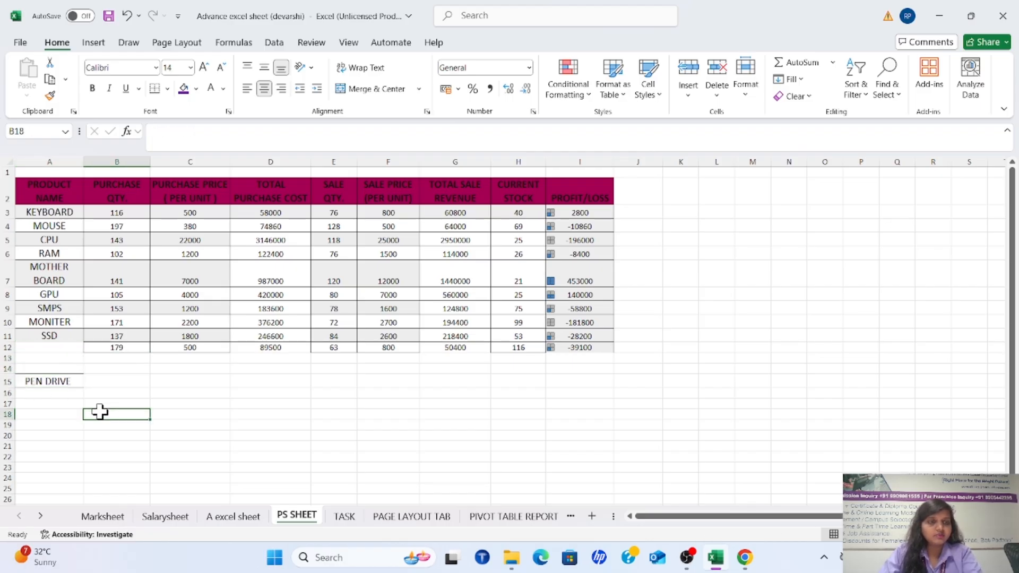
Copy the PEN DRIVE entry from cell A15 into the neighbouring cell B15
left_click(78, 404)
left_click(68, 384)
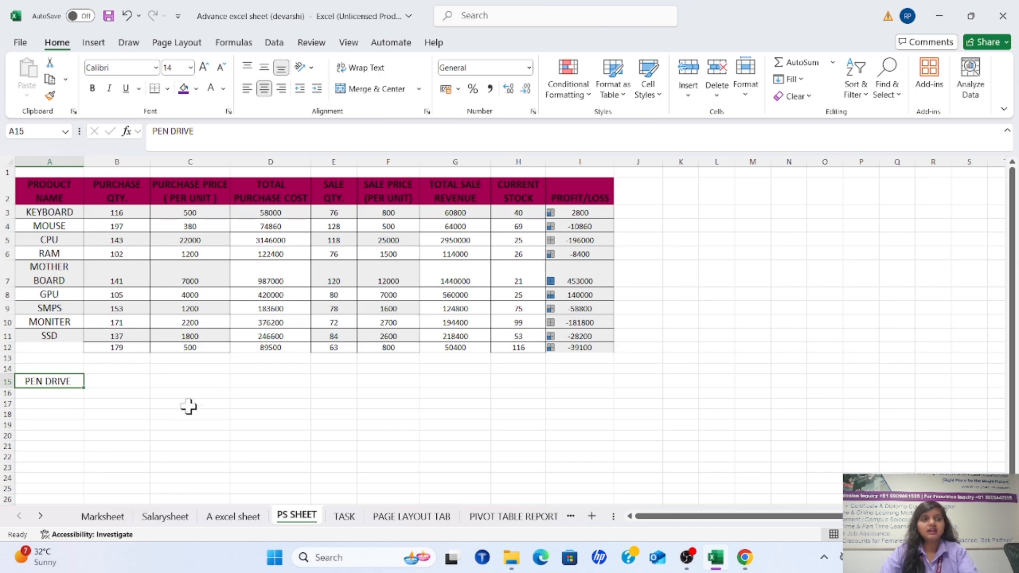
left_click(215, 394)
left_click(89, 423)
left_click(66, 381)
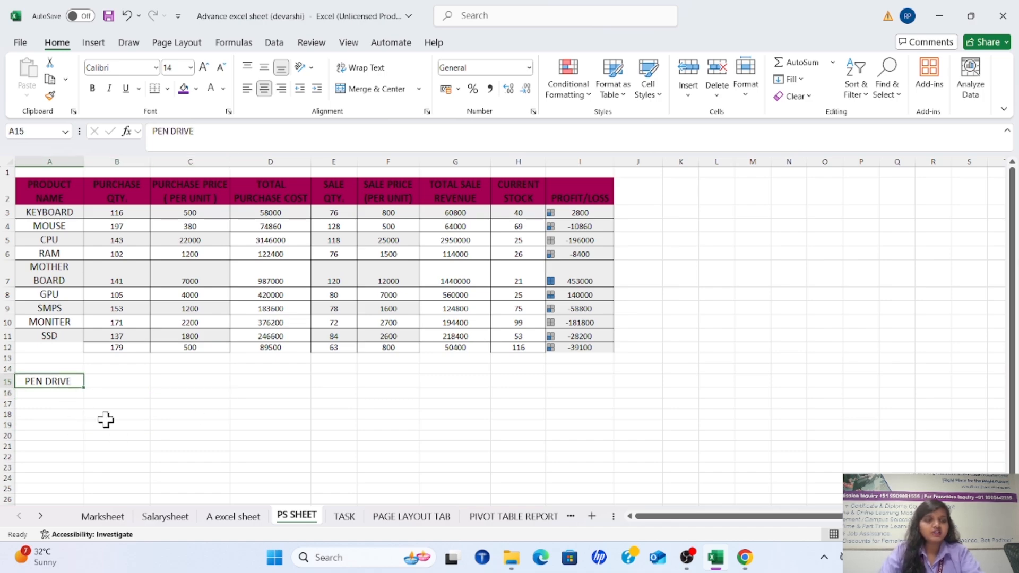
key("ctrl+c")
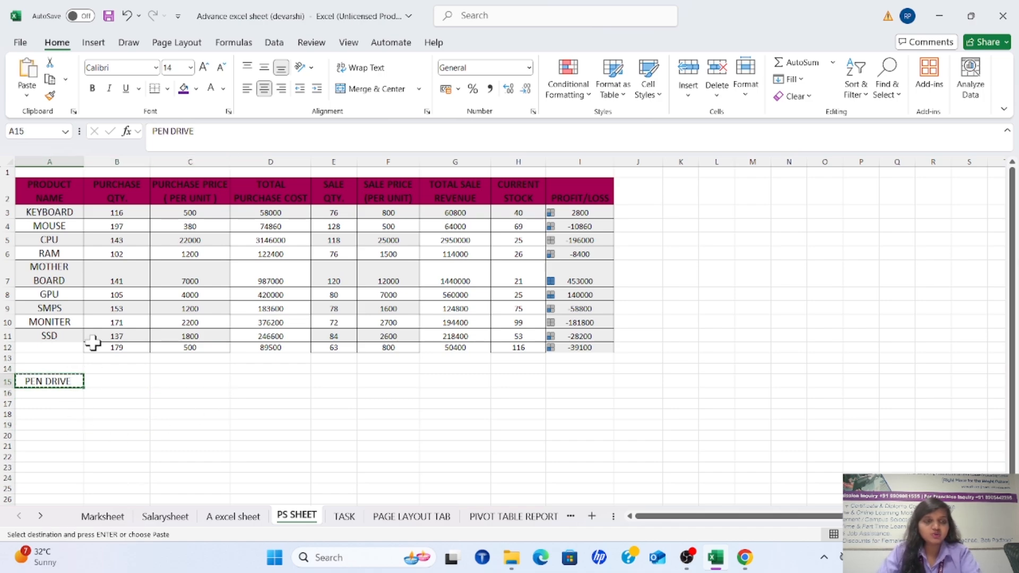
left_click(116, 380)
key("ctrl+v")
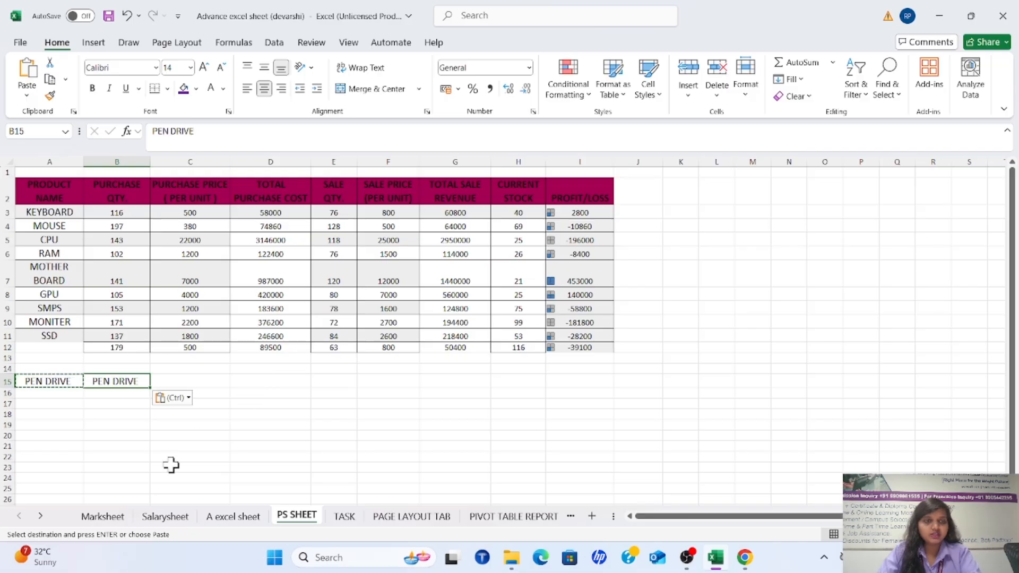
Undo the paste into B15 and the move of PEN DRIVE out of the table
left_click(68, 382)
key("ctrl+z")
key("ctrl+z")
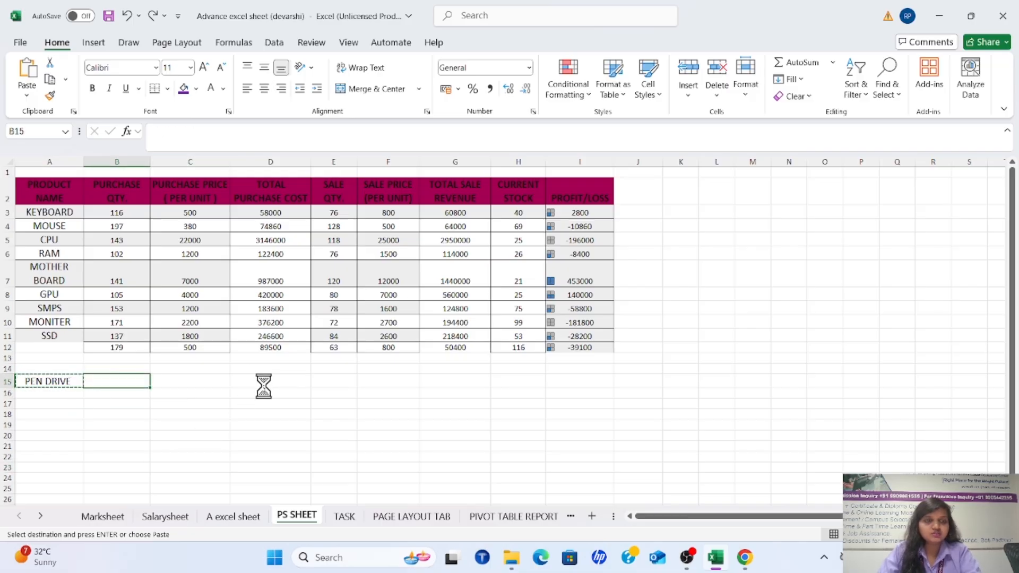
left_click(65, 434)
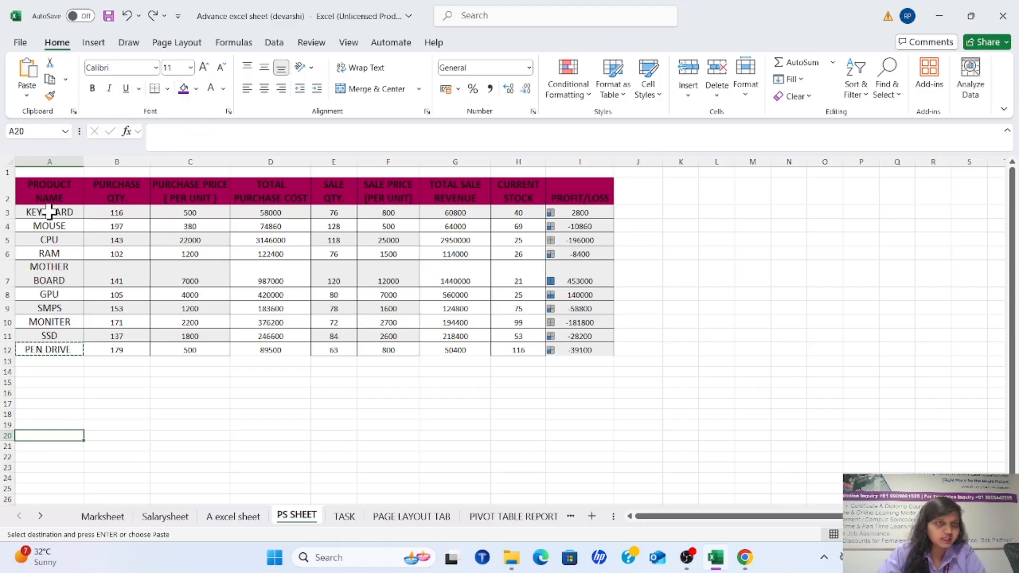
Preview other fonts on the header row A2:I2 without applying any of them
left_click_drag(52, 193, 549, 195)
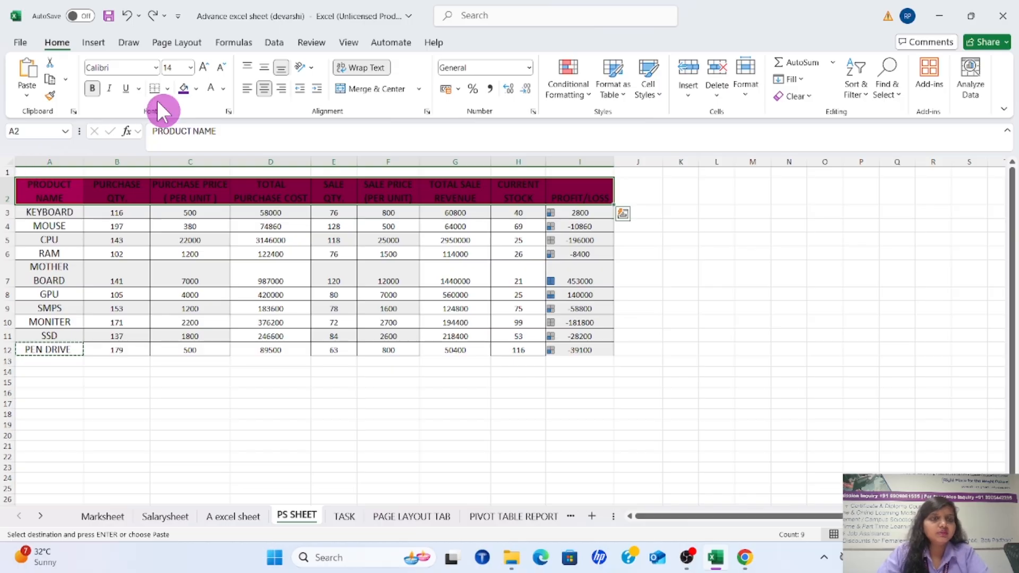
left_click(155, 66)
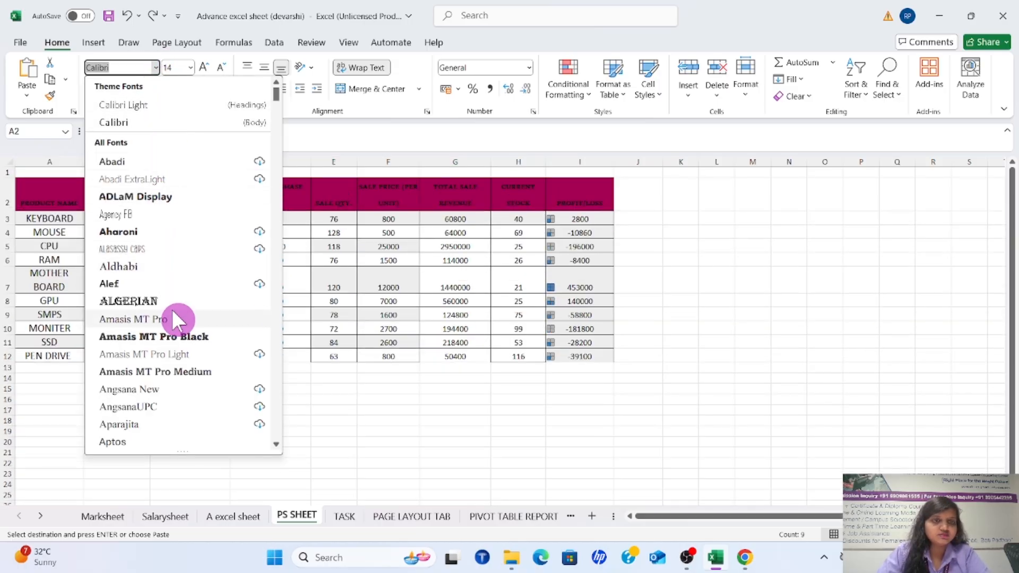
scroll(163, 341, "down", 4)
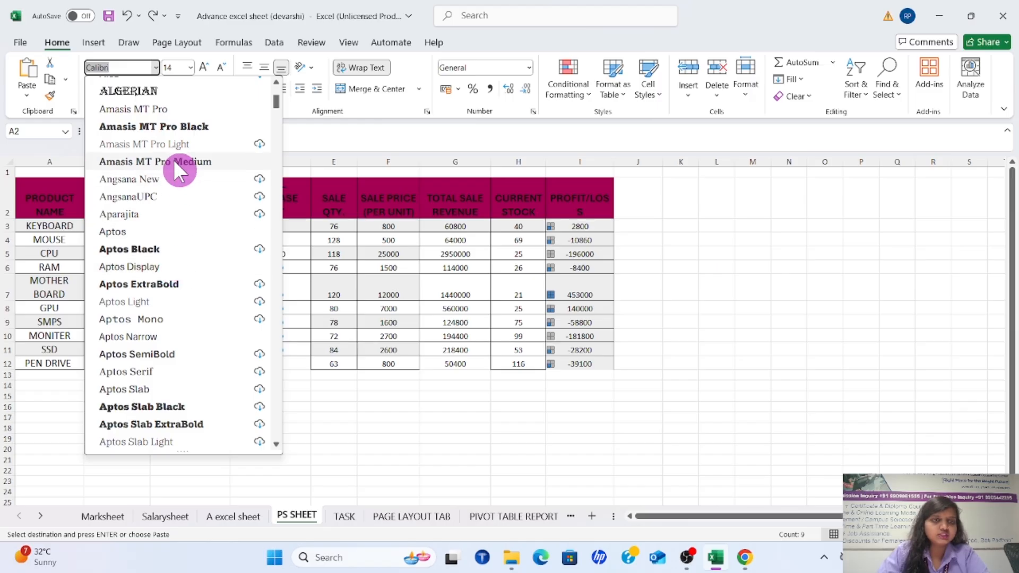
scroll(197, 324, "down", 8)
scroll(196, 326, "down", 3)
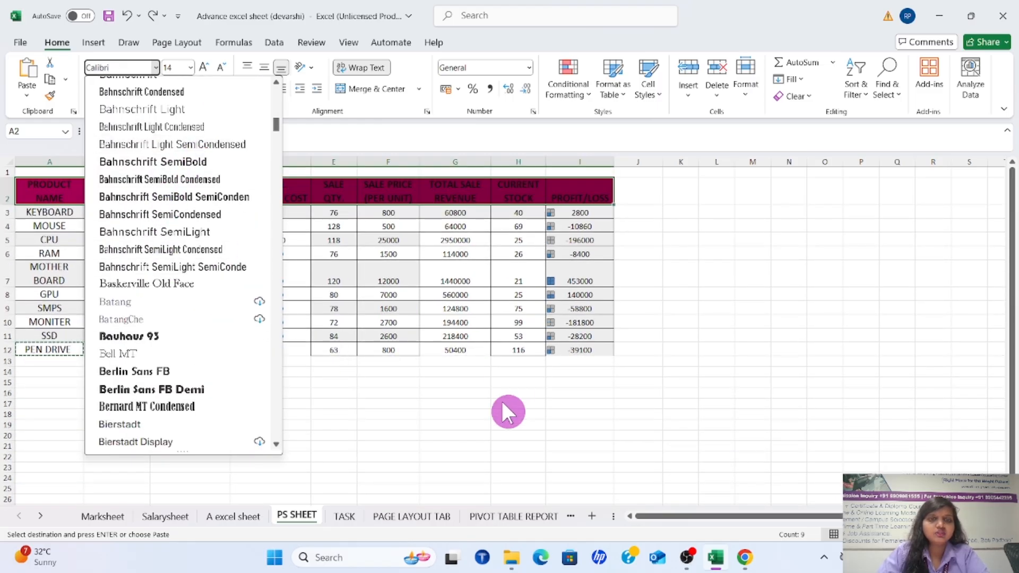
key("Escape")
Make the KEYBOARD entry in cell A3 bold
left_click(114, 223)
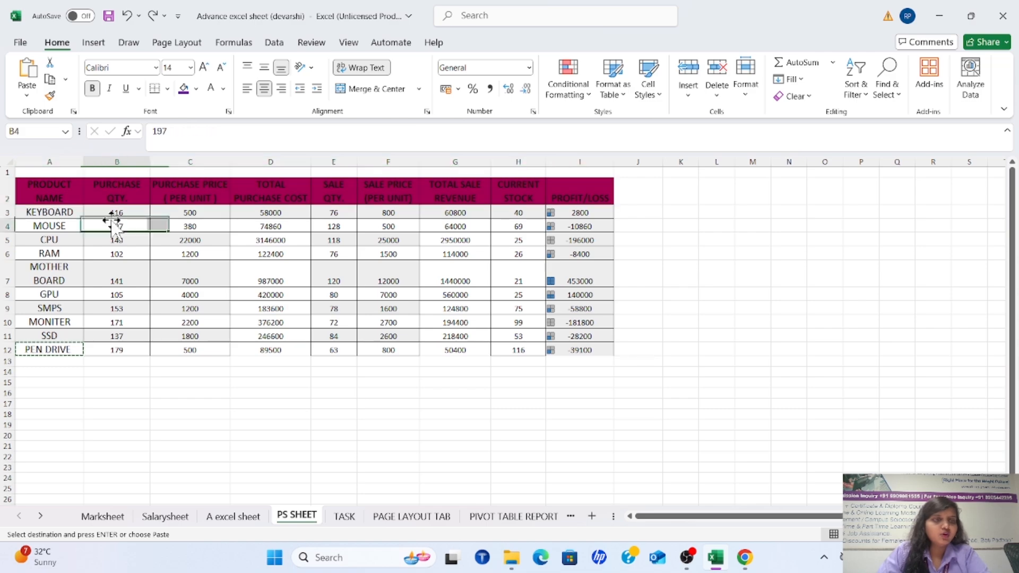
left_click(68, 211)
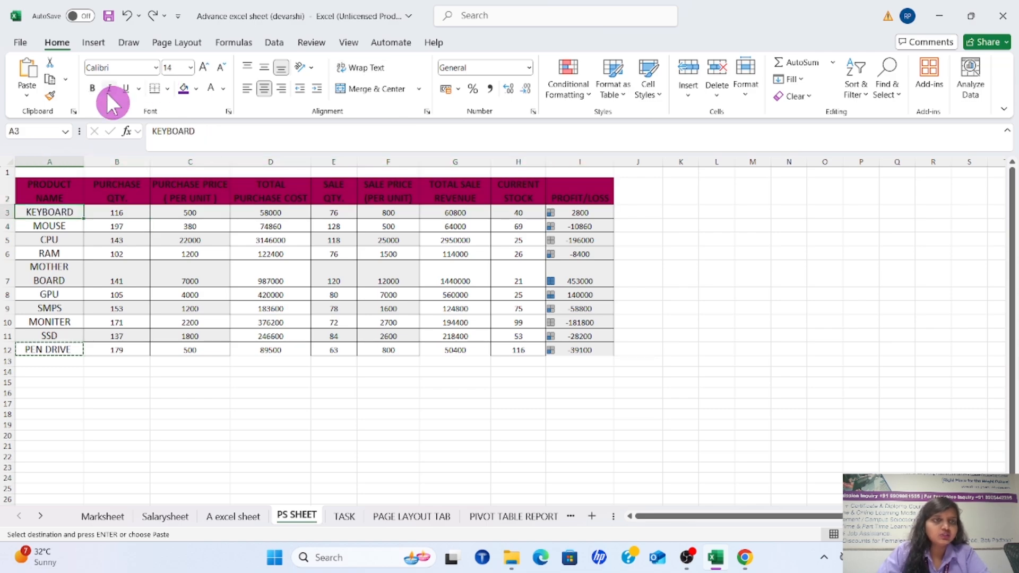
left_click(92, 88)
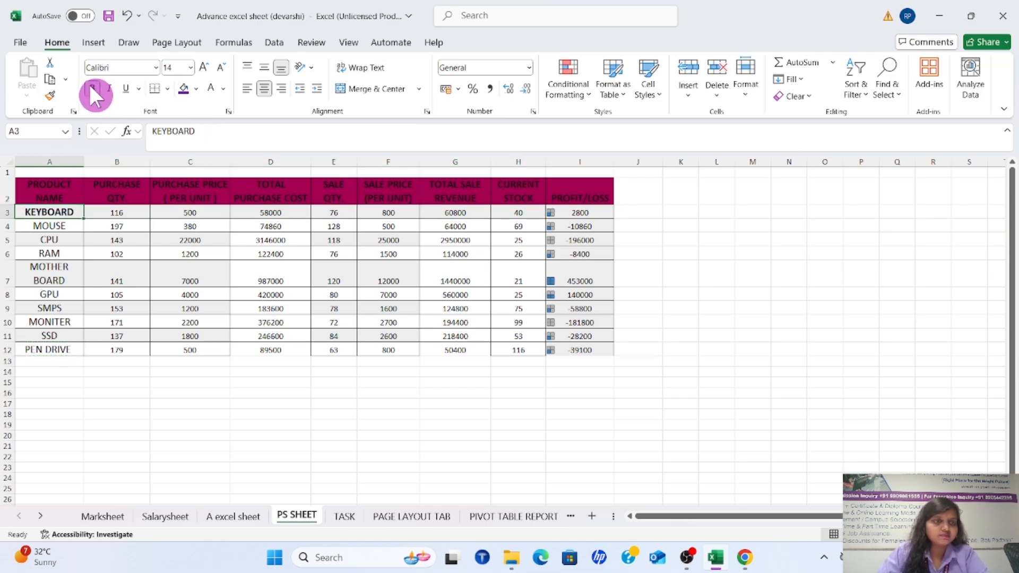
left_click(75, 237)
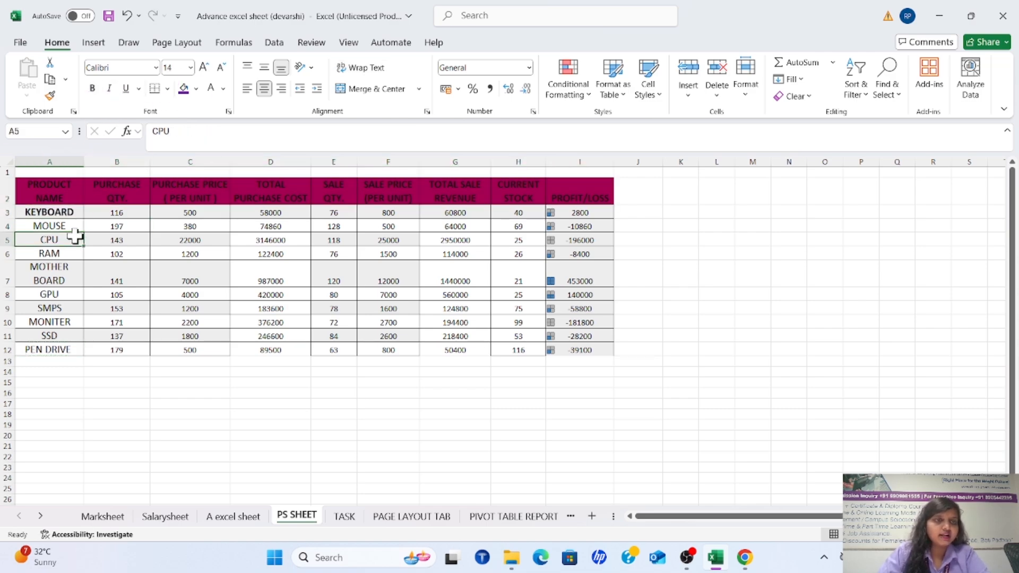
left_click(126, 88)
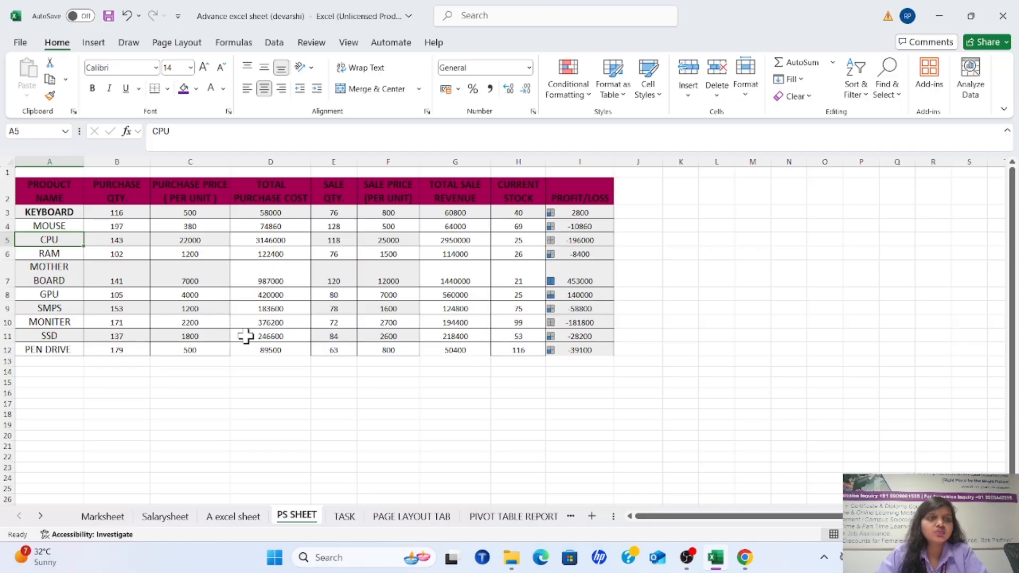
Set the font size of the MOUSE entry in cell A4 to 50
left_click(43, 224)
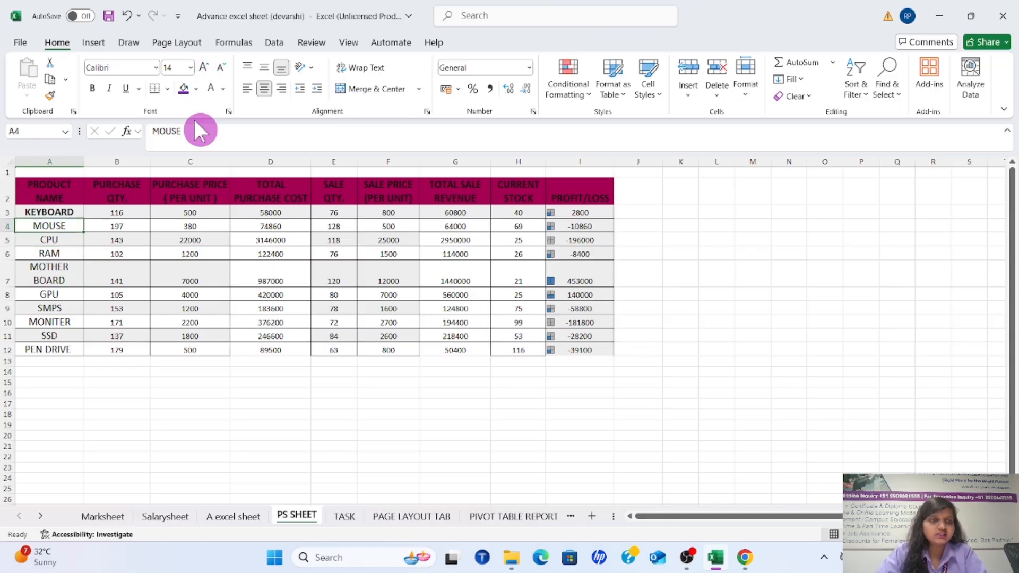
left_click(190, 68)
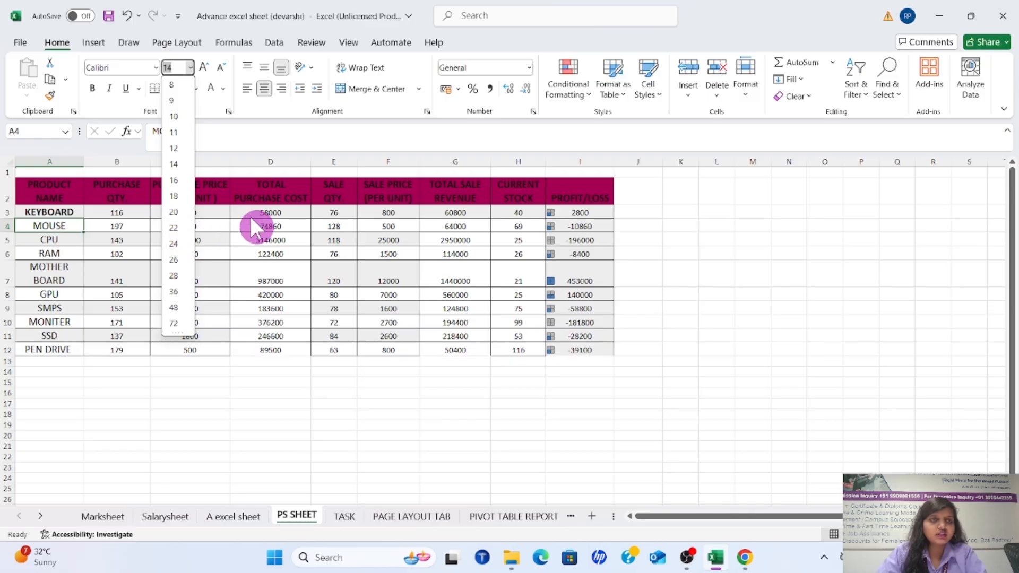
left_click(249, 215)
left_click(179, 68)
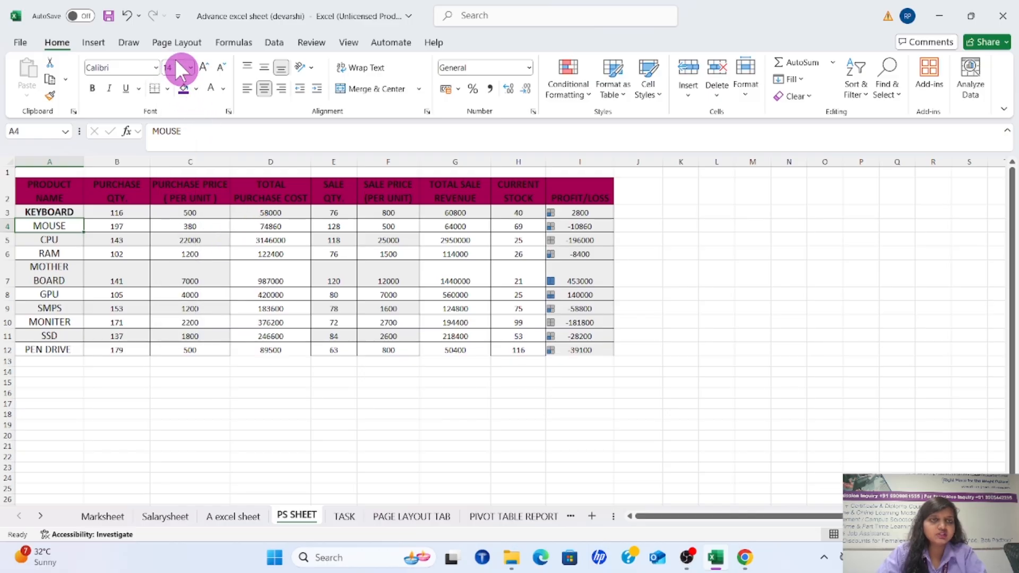
type("5")
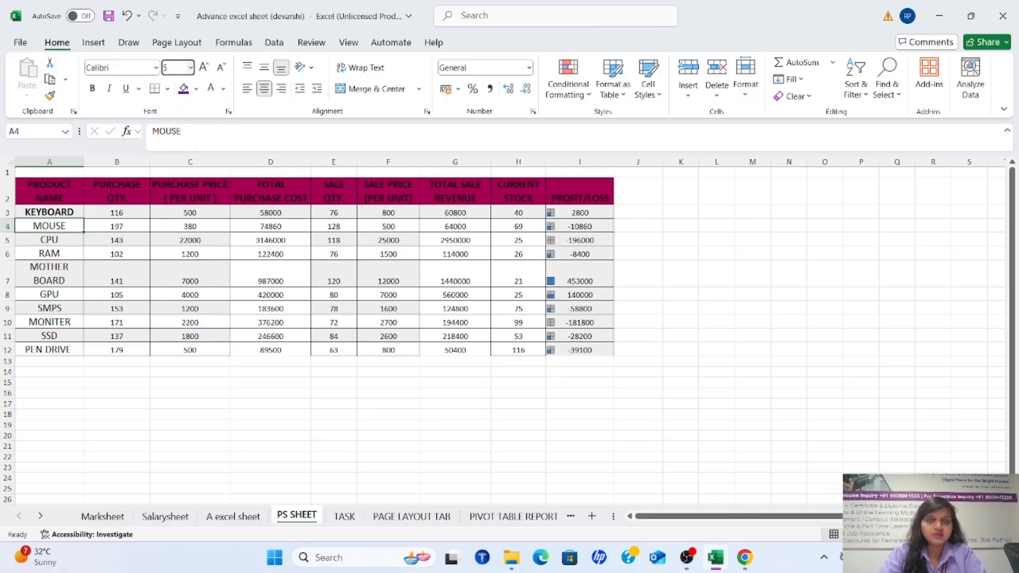
type("0")
key("Return")
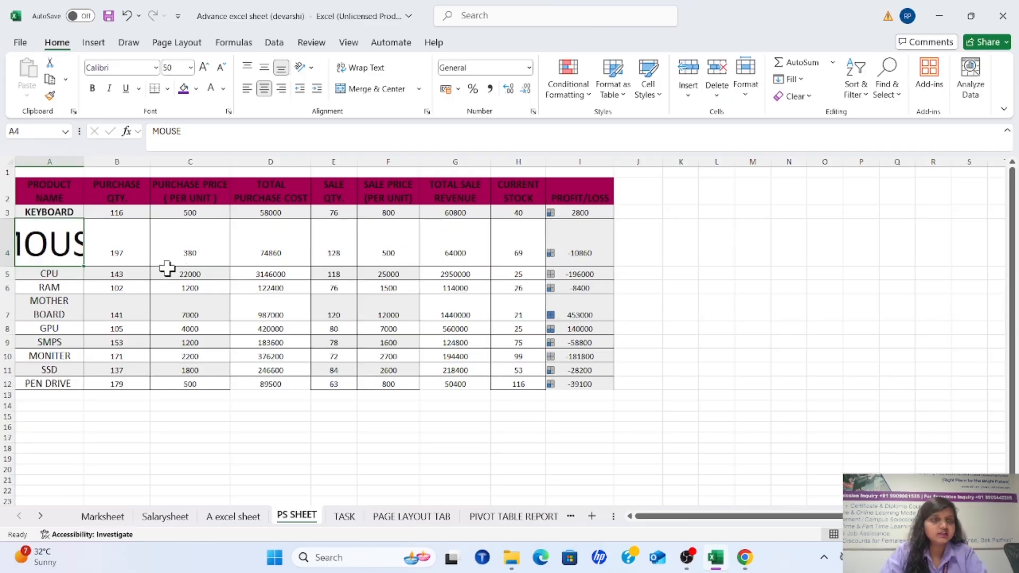
left_click(105, 92)
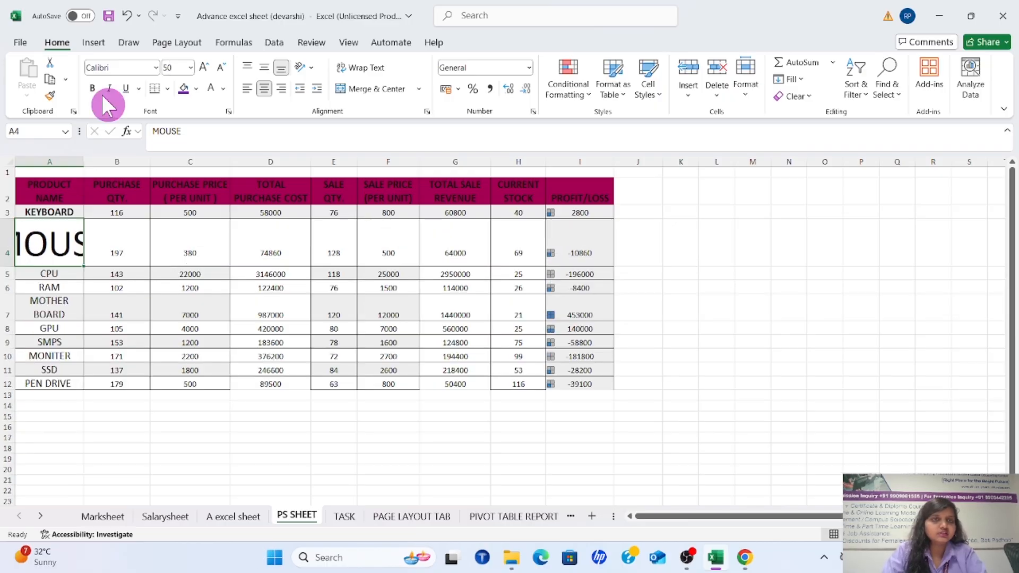
Increase the MOUSE entry's font size to 72, and decrease it stepwise to 18
left_click(205, 67)
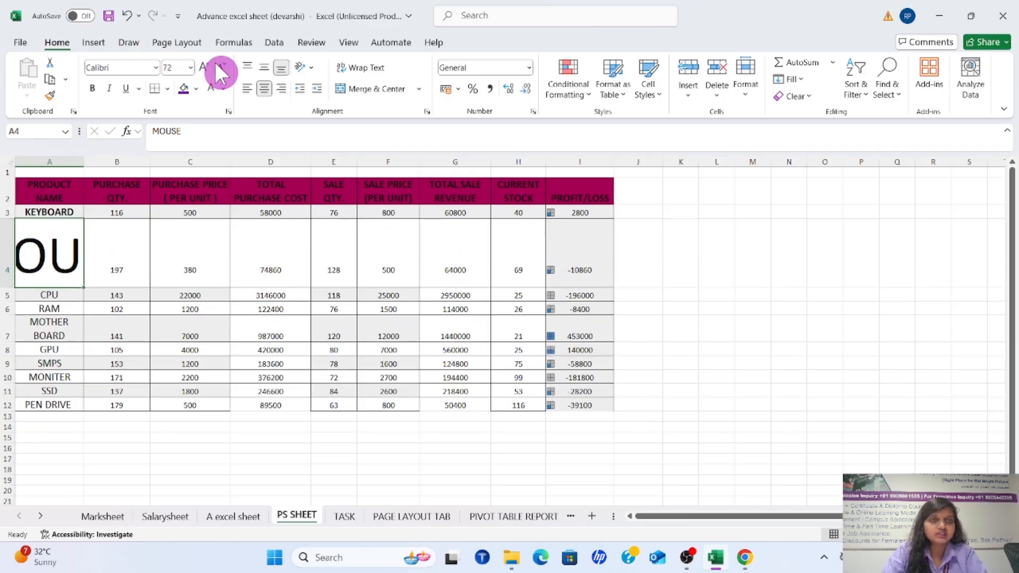
left_click(219, 68)
left_click(220, 67)
left_click(220, 68)
left_click(219, 68)
left_click(220, 67)
left_click(220, 67)
left_click(219, 67)
left_click(220, 67)
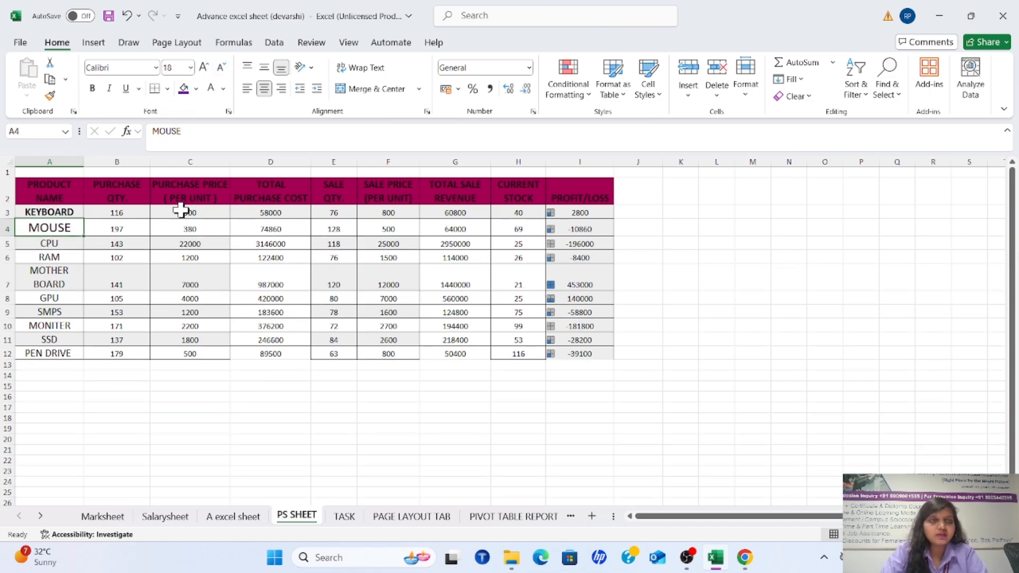
Examine the border options available for cell C4 without applying one
left_click(187, 229)
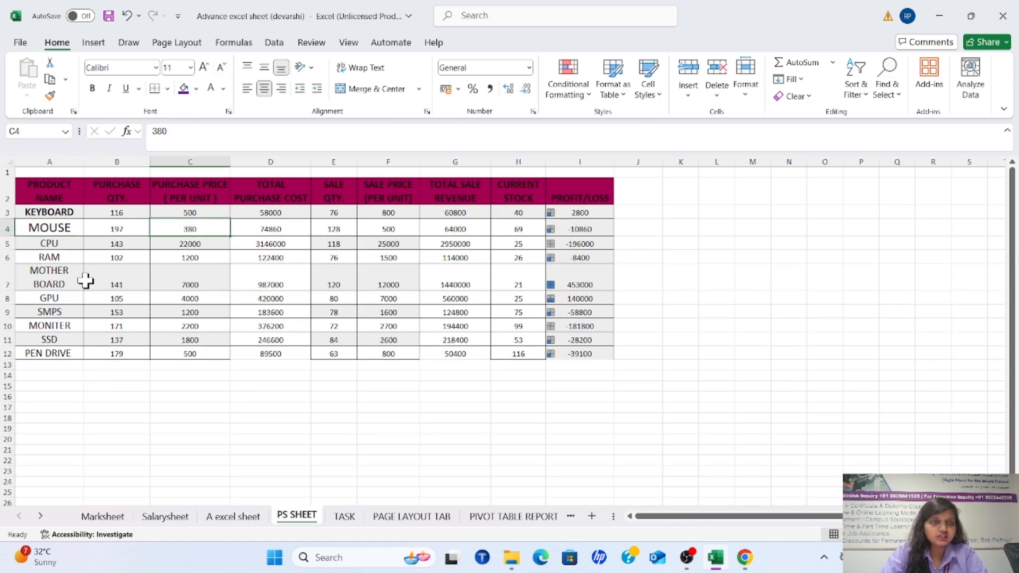
left_click(169, 86)
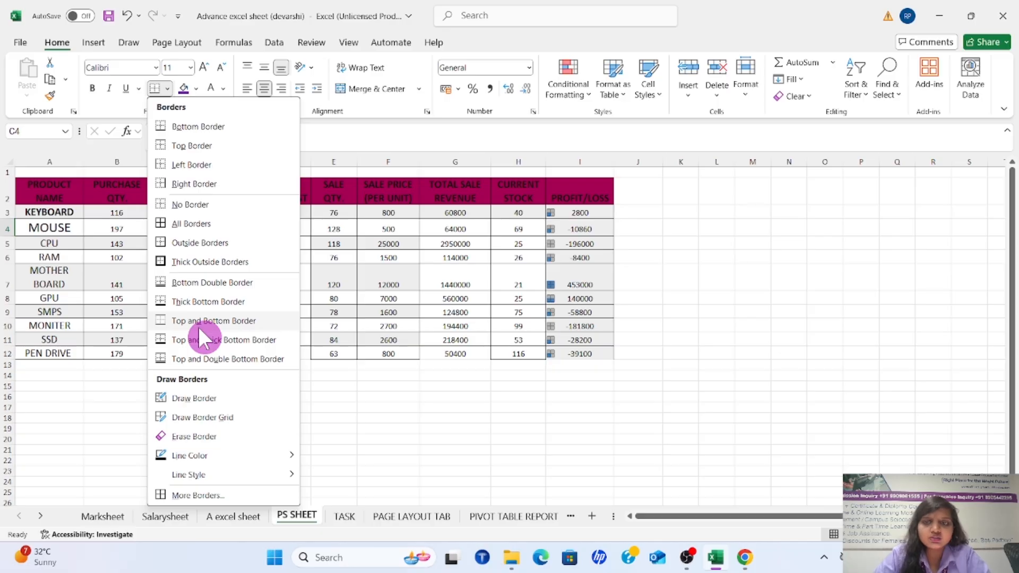
left_click(318, 301)
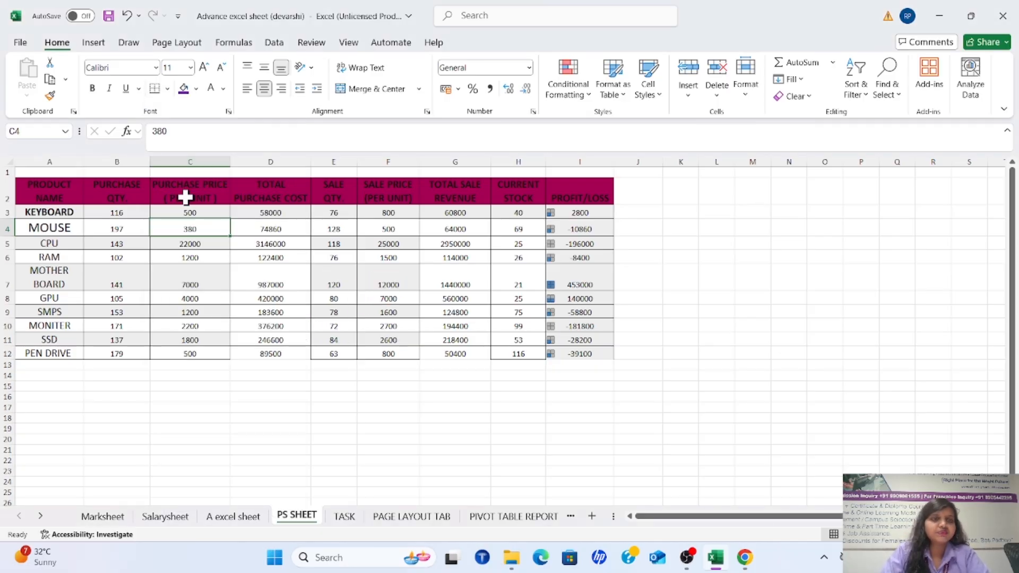
Fill the MOUSE cell A4 with the standard purple colour
left_click(55, 227)
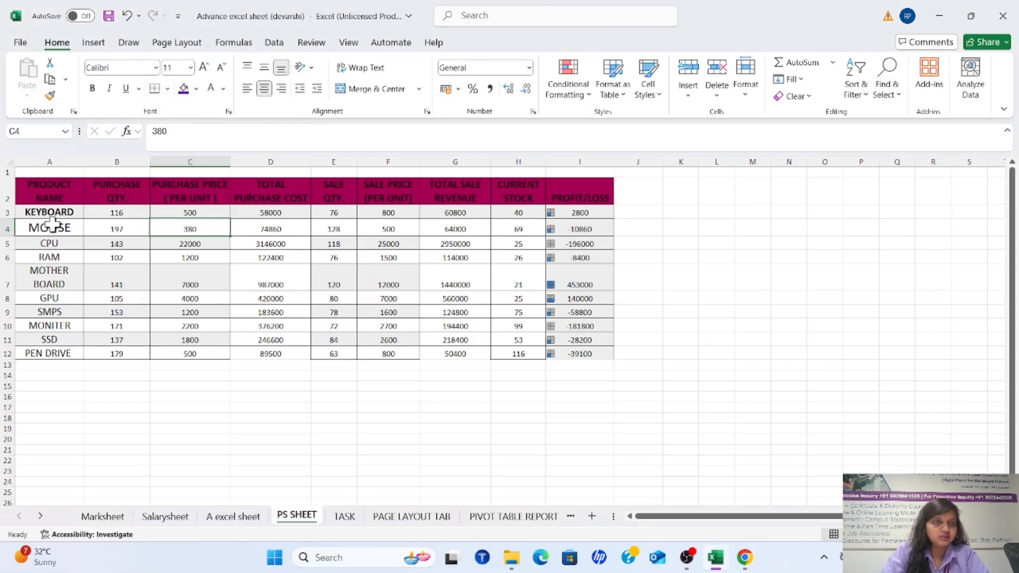
left_click(196, 89)
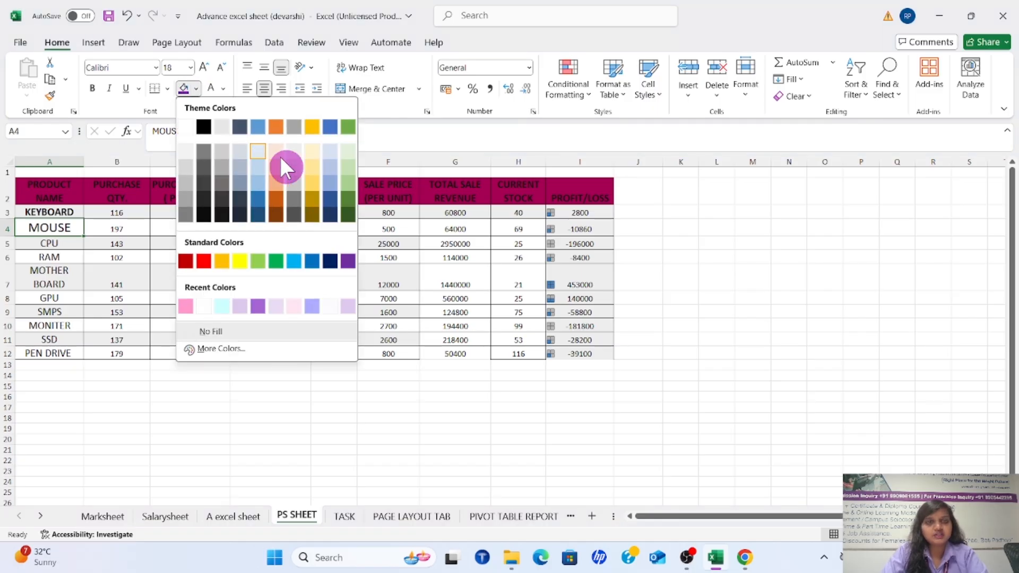
left_click(347, 262)
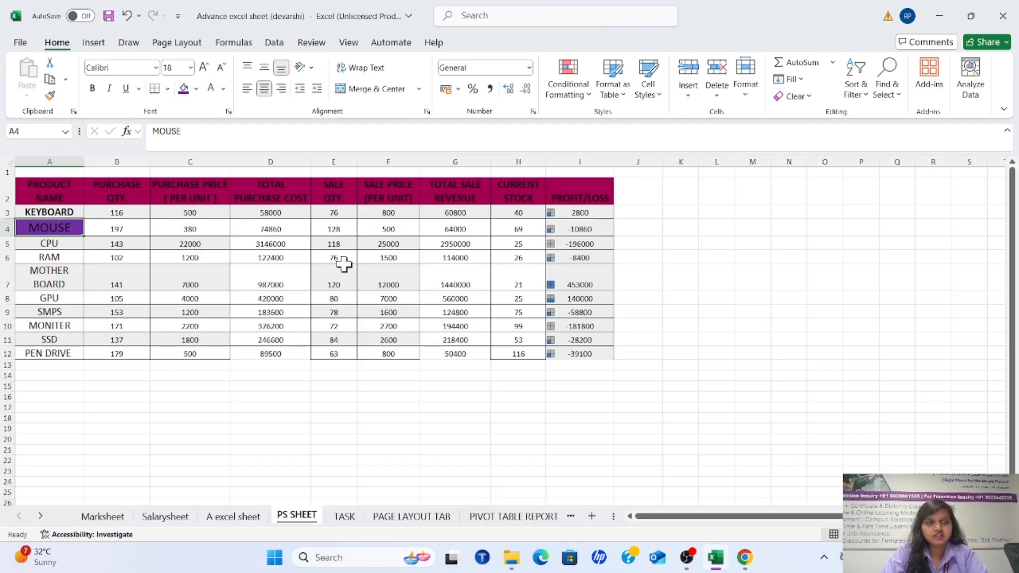
Set the font colour of the MOUSE entry in cell A4 to white
left_click(223, 88)
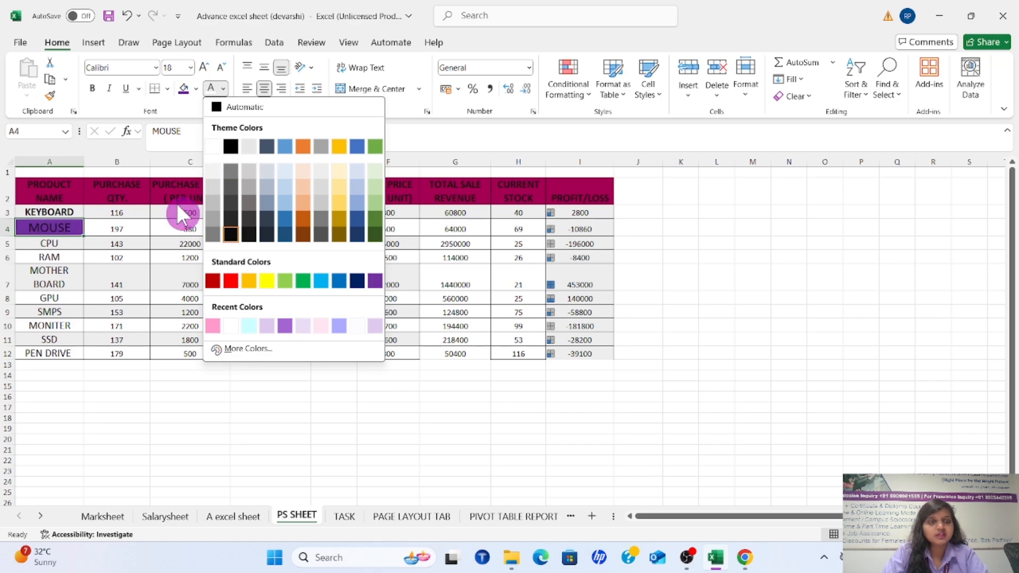
left_click(57, 229)
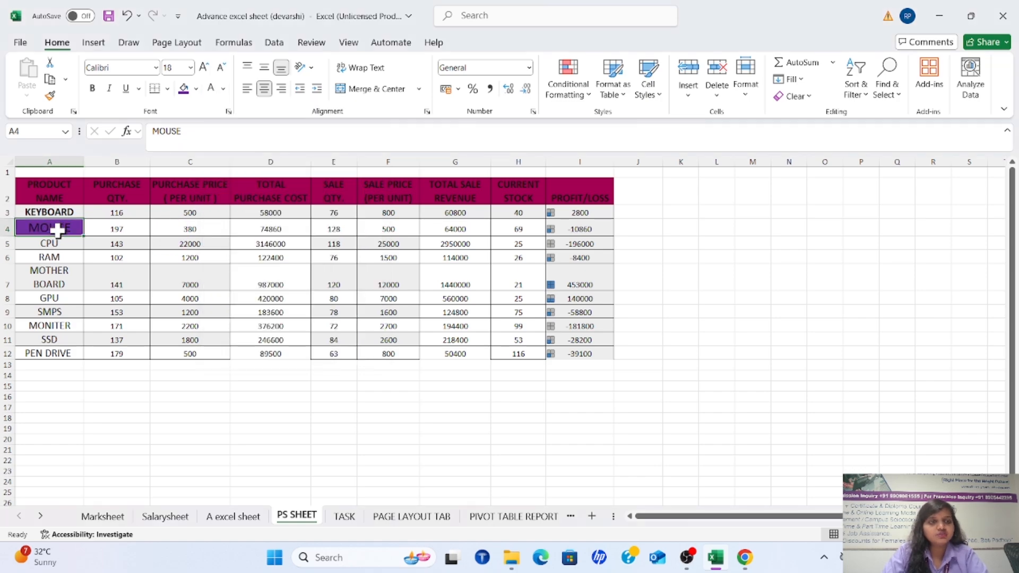
left_click(213, 95)
left_click(194, 229)
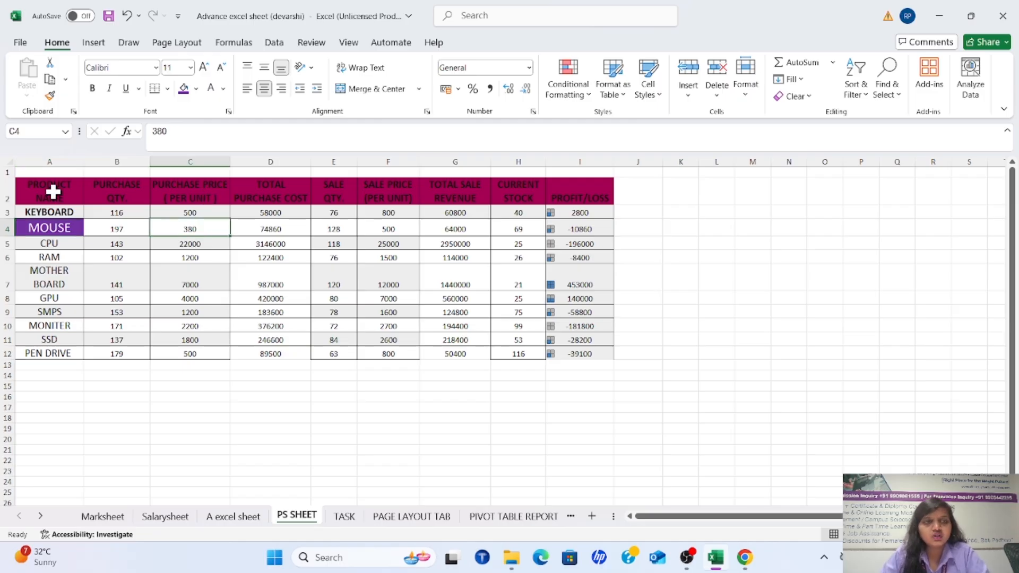
Align the MOUSE purchase price in cell C4 to the middle vertically and to the right horizontally
left_click(262, 66)
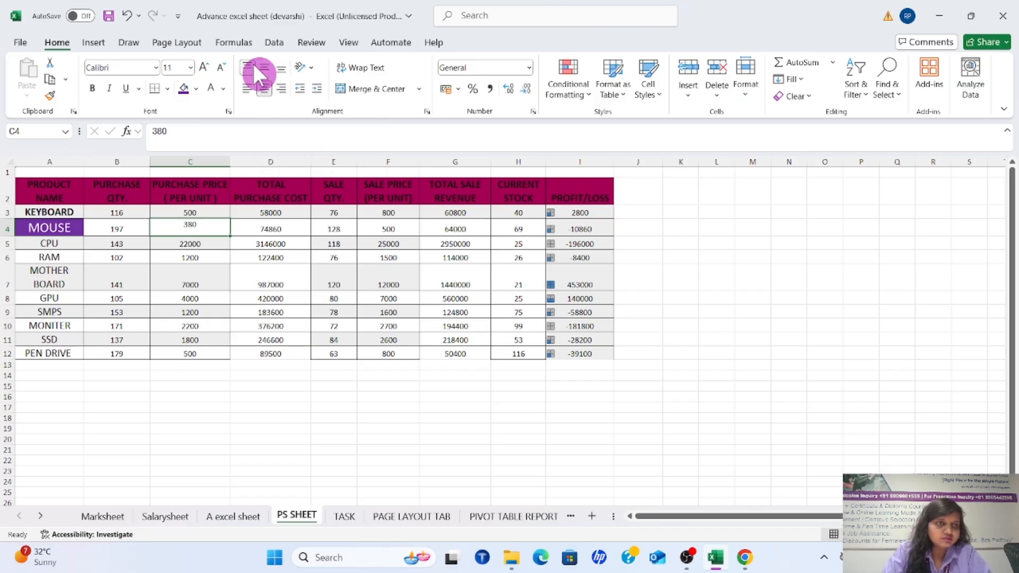
left_click(270, 66)
left_click(282, 89)
left_click(268, 257)
left_click(189, 227)
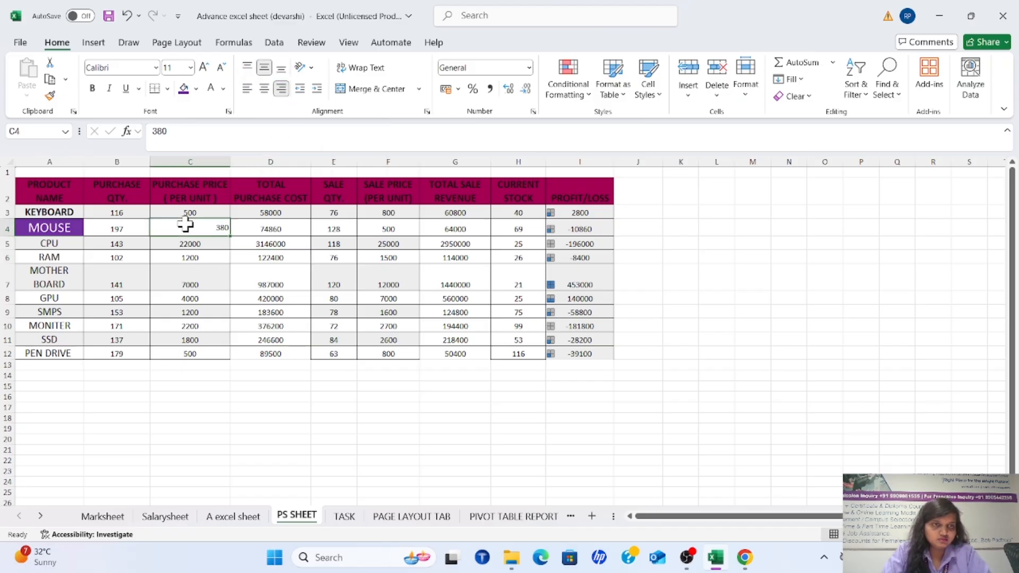
Align the values in B3:H8 to the top vertically and, after trying left alignment, to the right horizontally
scroll(248, 301, "up", 5)
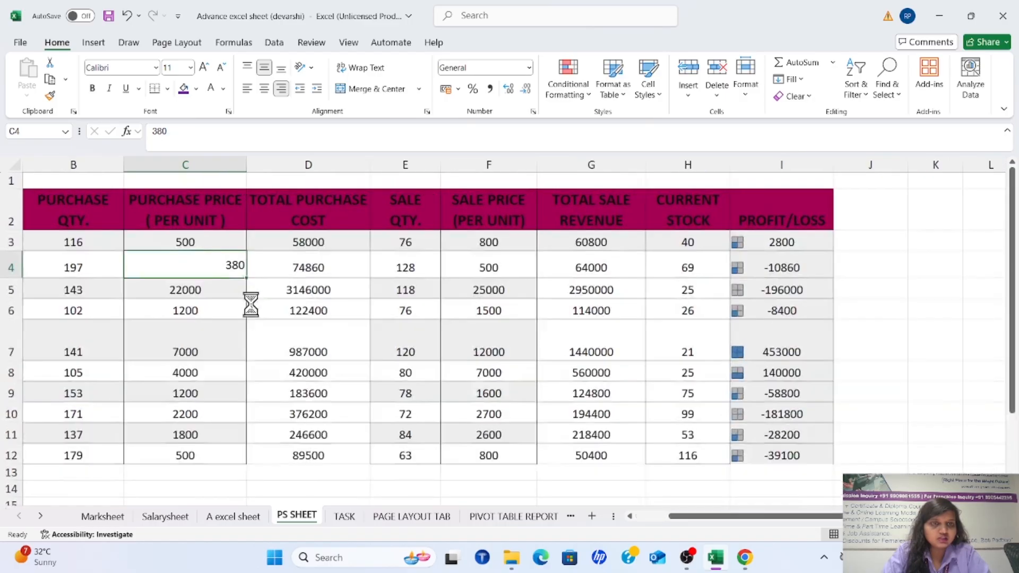
scroll(280, 315, "down", 5)
scroll(260, 321, "up", 5)
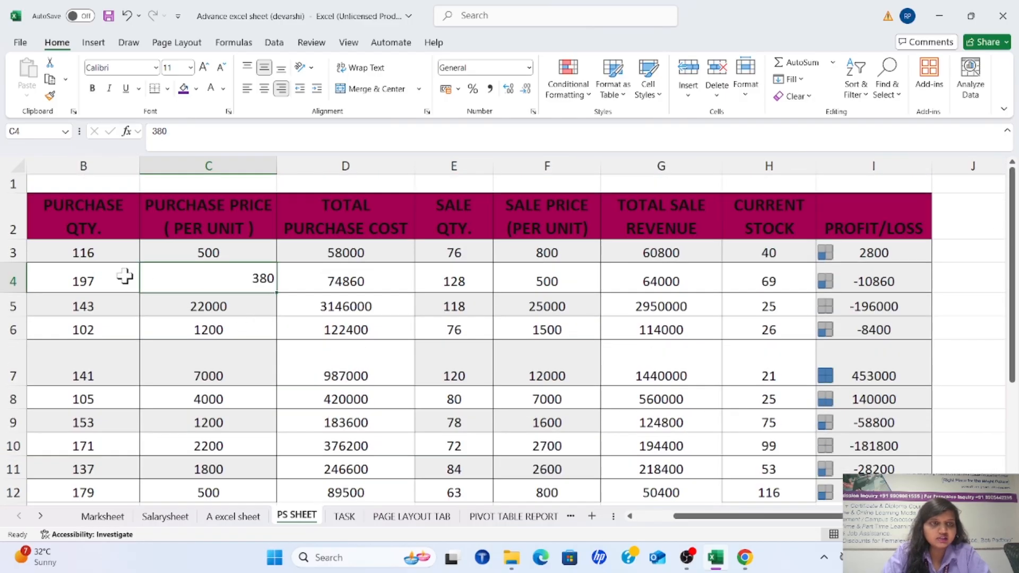
left_click_drag(87, 254, 728, 402)
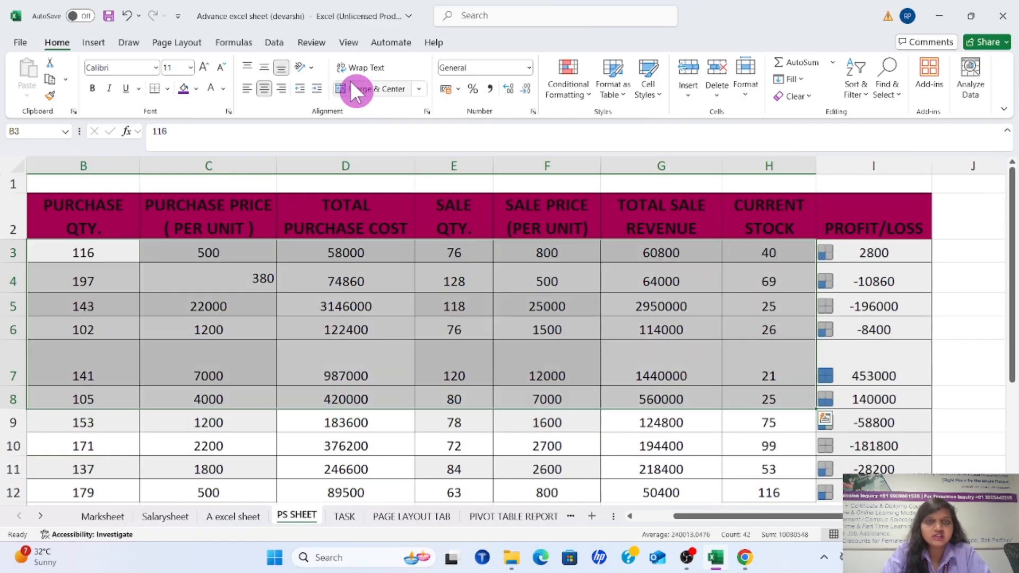
left_click(264, 67)
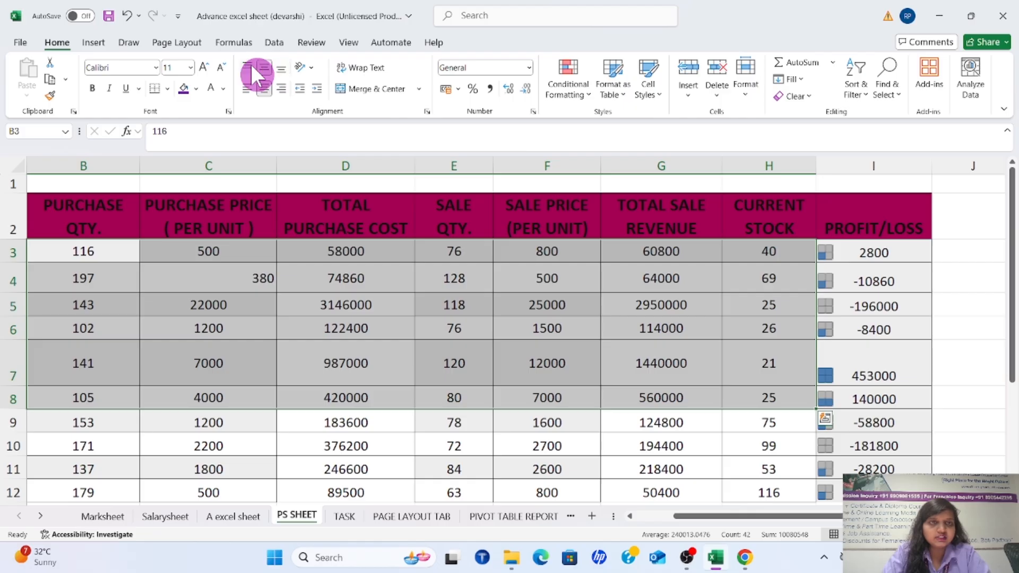
left_click(246, 66)
left_click(258, 87)
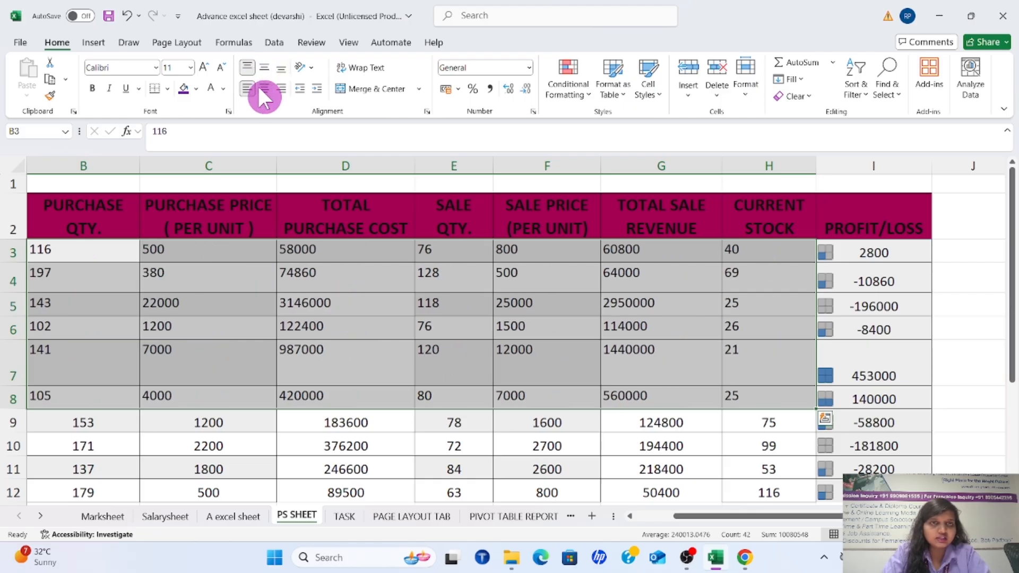
left_click(271, 88)
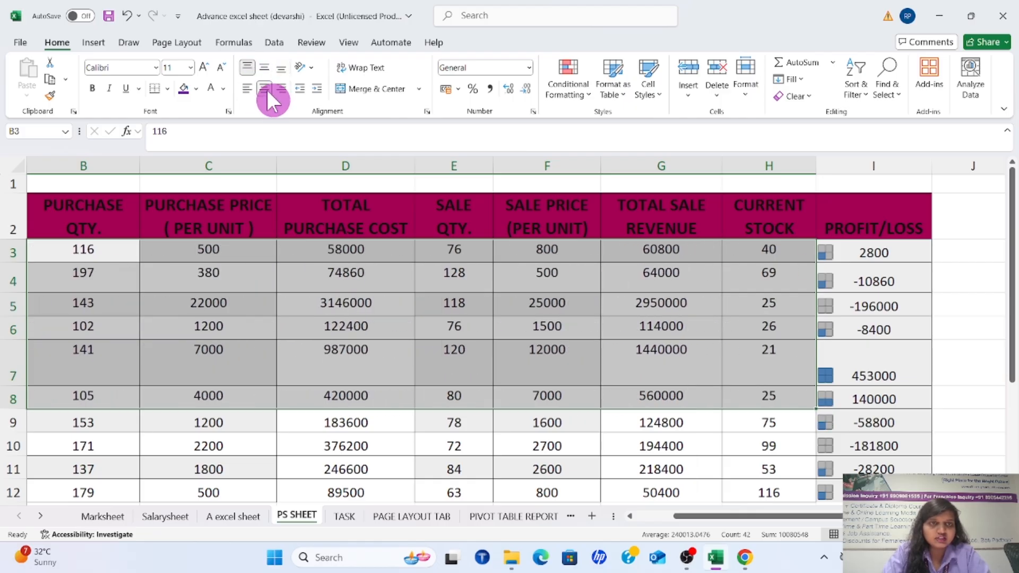
left_click(519, 451)
Enter the text UDAAN INSTITUTE HEAD BRANCH in cell B16 below the product table
scroll(486, 427, "down", 2)
scroll(313, 413, "down", 3, "ctrl")
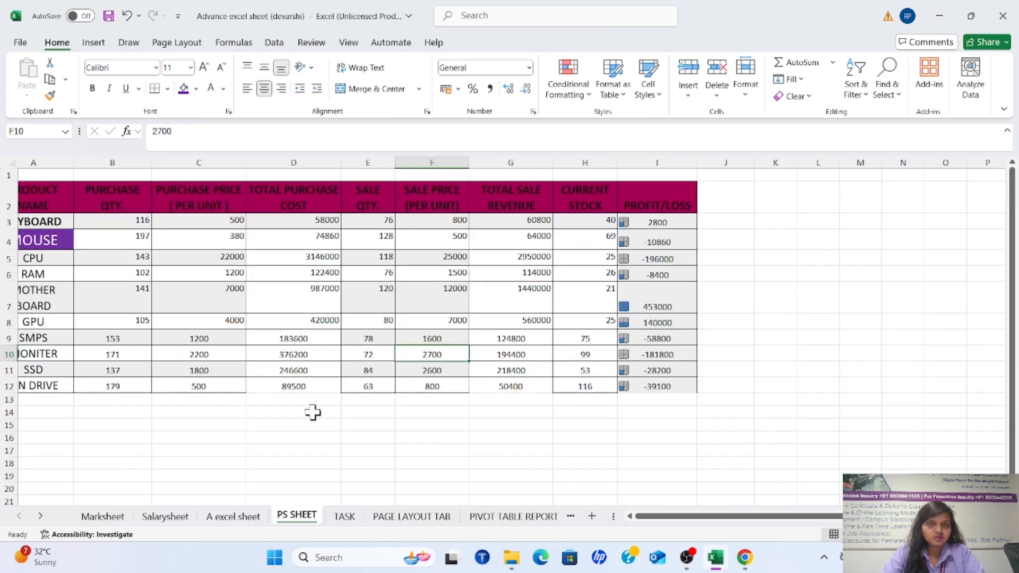
scroll(312, 412, "down", 1)
left_click(169, 365)
scroll(282, 355, "up", 3, "ctrl")
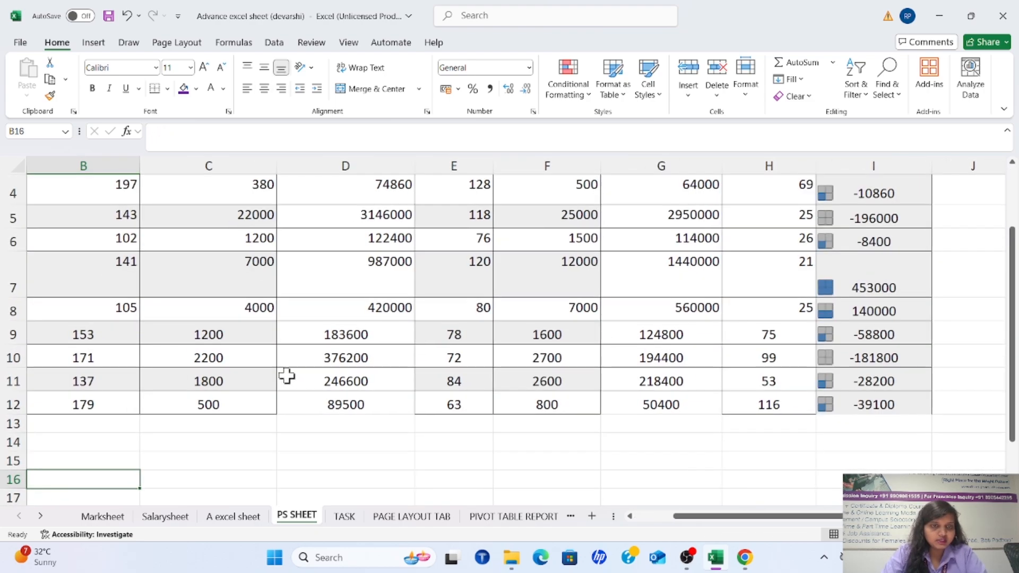
scroll(289, 393, "down", 2)
left_click_drag(771, 517, 712, 518)
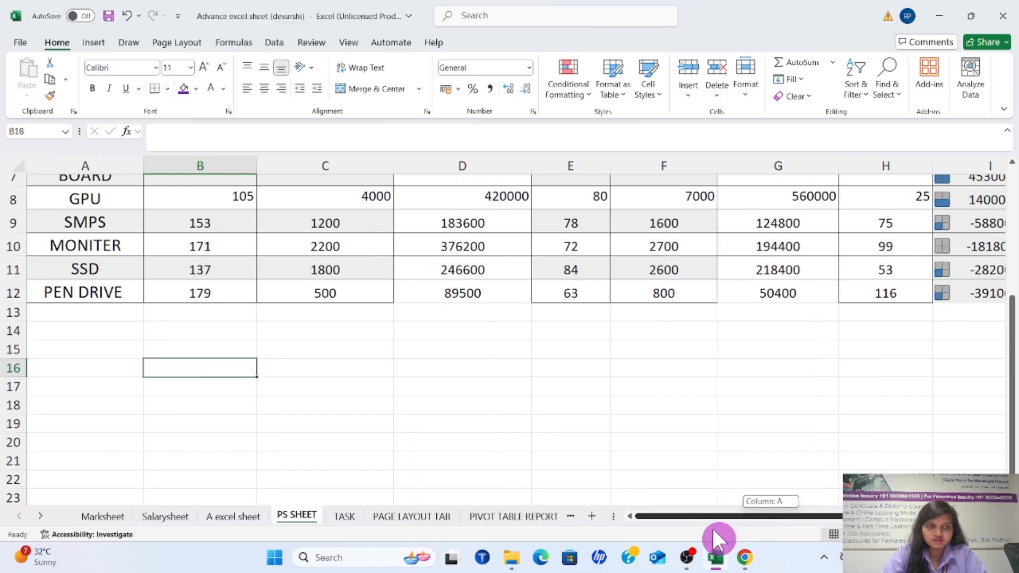
type("STITUTE HEAD BRANCH")
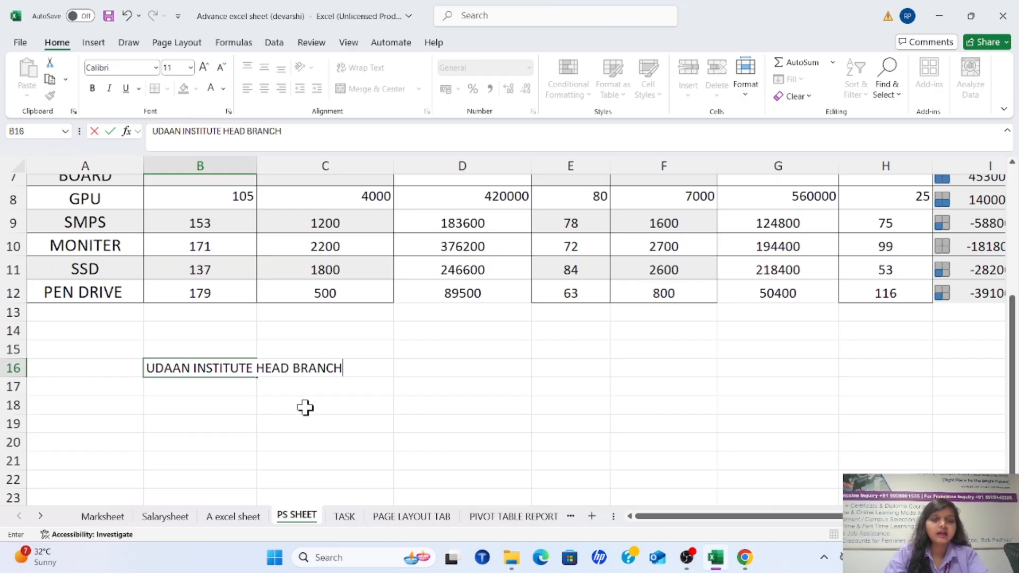
left_click(323, 345)
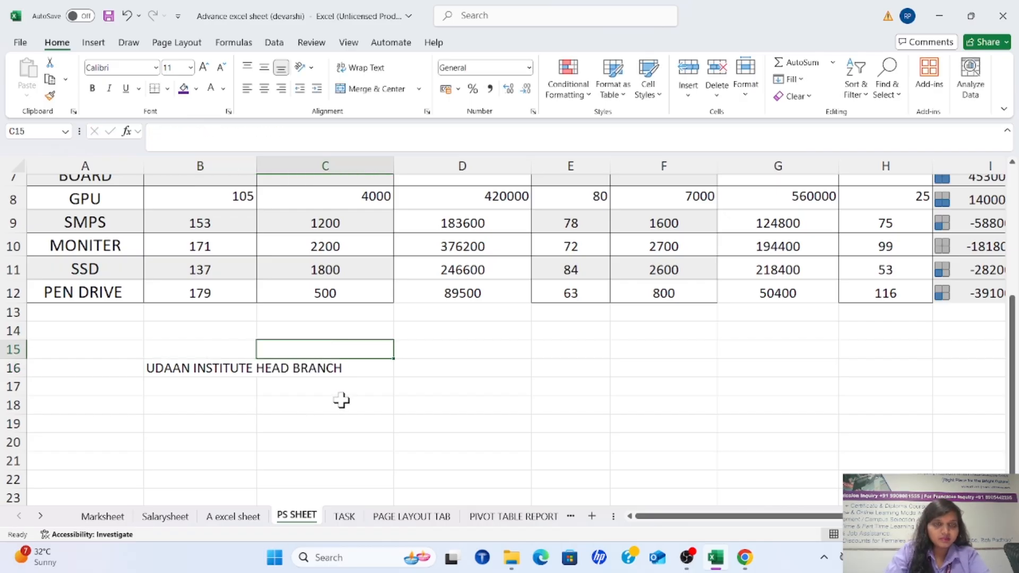
Examine how the long text in row 16 sits across cells B16 and C16
left_click(342, 400)
left_click(227, 367)
left_click(307, 368)
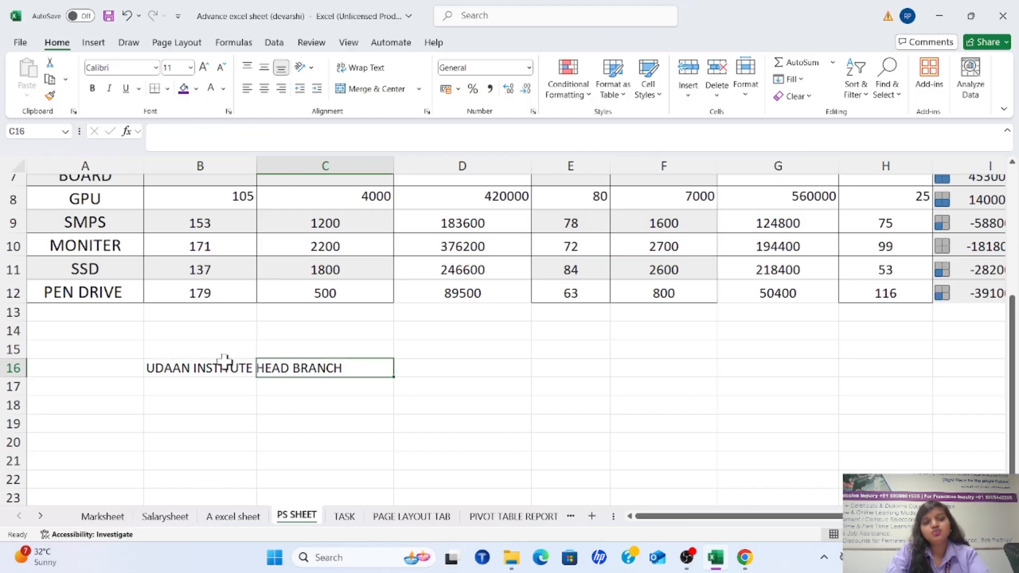
left_click(207, 364)
left_click(296, 342)
left_click(236, 389)
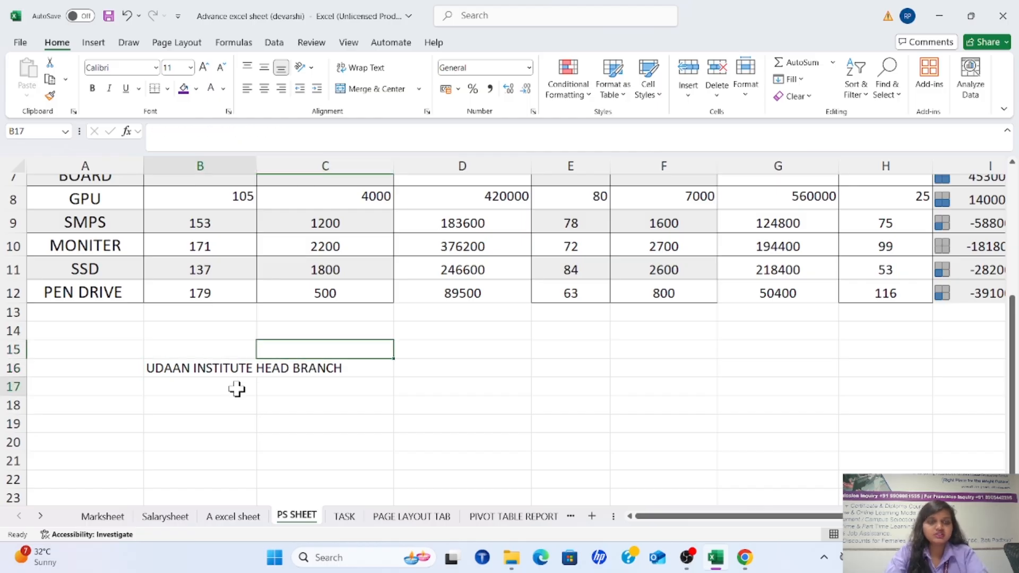
left_click(210, 370)
left_click(268, 386)
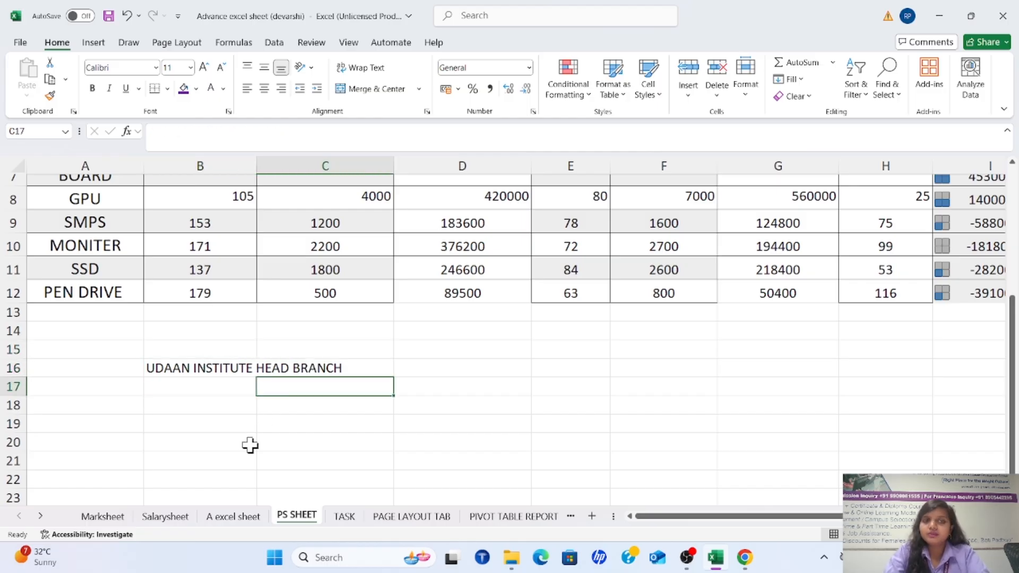
Try Wrap Text on B16:C16, inspect the wrapped cell, and undo the wrapping
left_click_drag(223, 368, 289, 375)
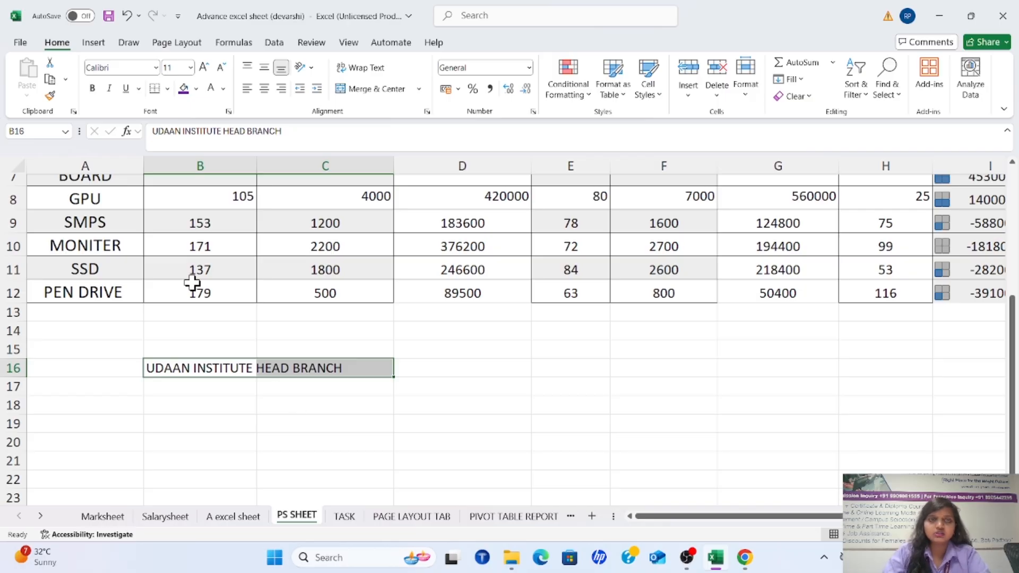
left_click(365, 68)
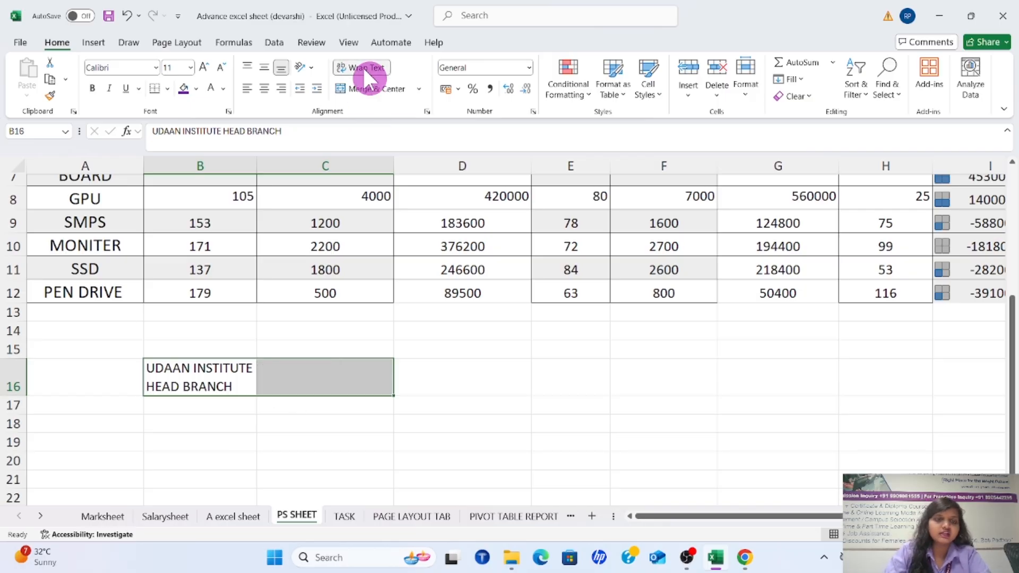
left_click(191, 463)
left_click(229, 383)
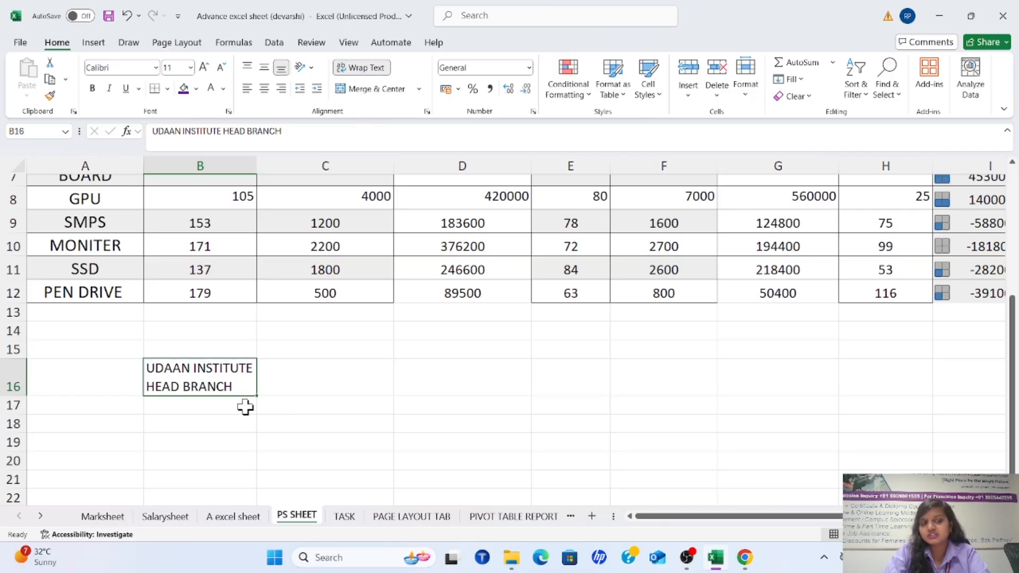
key("ctrl+z")
Merge and center B16:C16 across the UDAAN INSTITUTE HEAD BRANCH text, and check the merged cell
key("shift+Right")
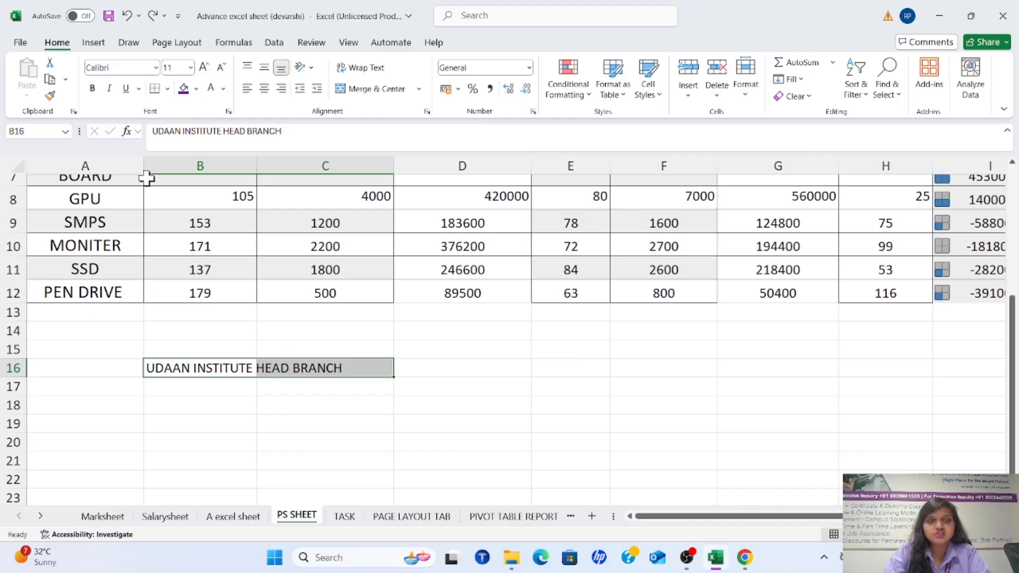
left_click(370, 90)
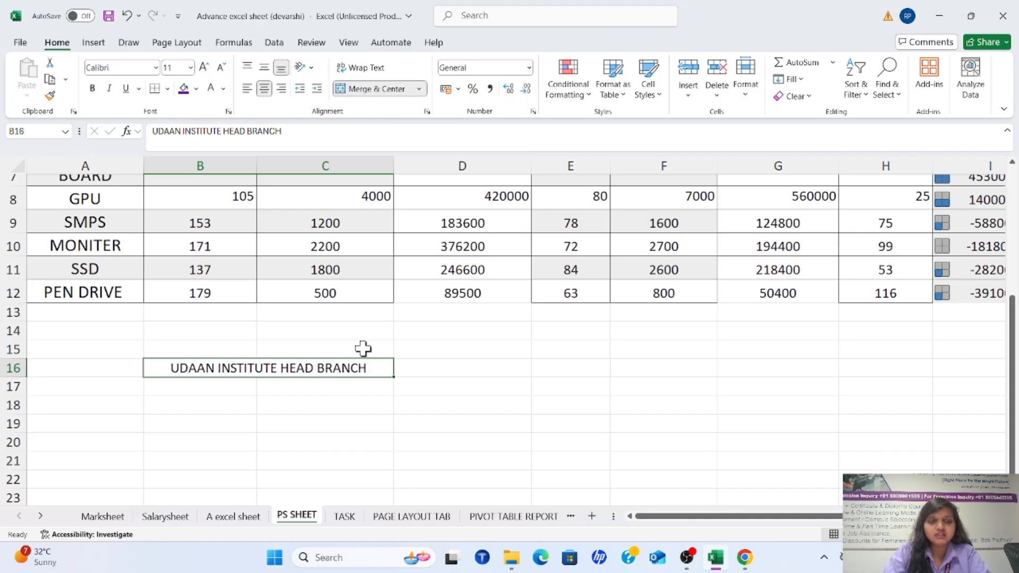
left_click(309, 429)
left_click(217, 371)
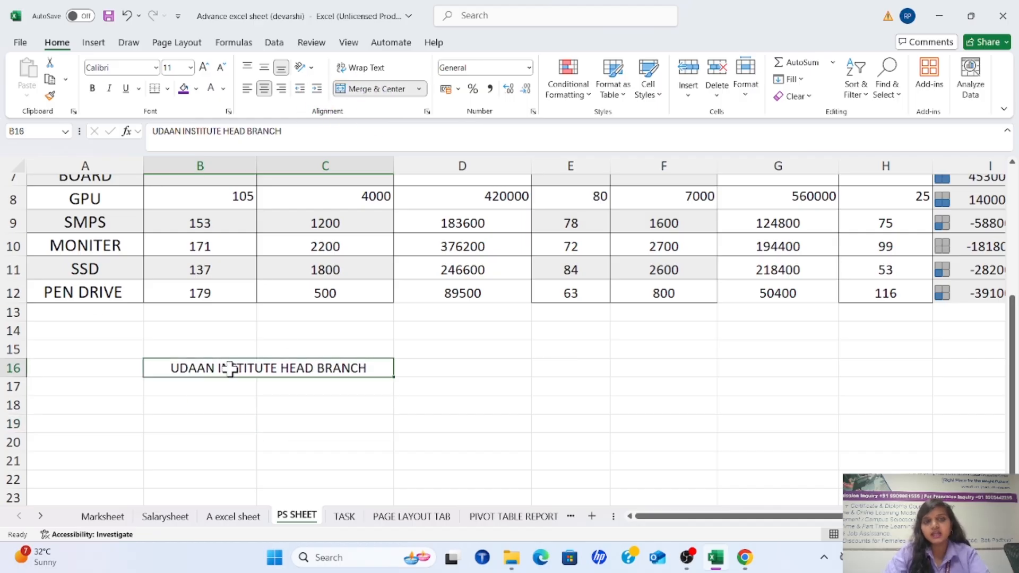
left_click(303, 406)
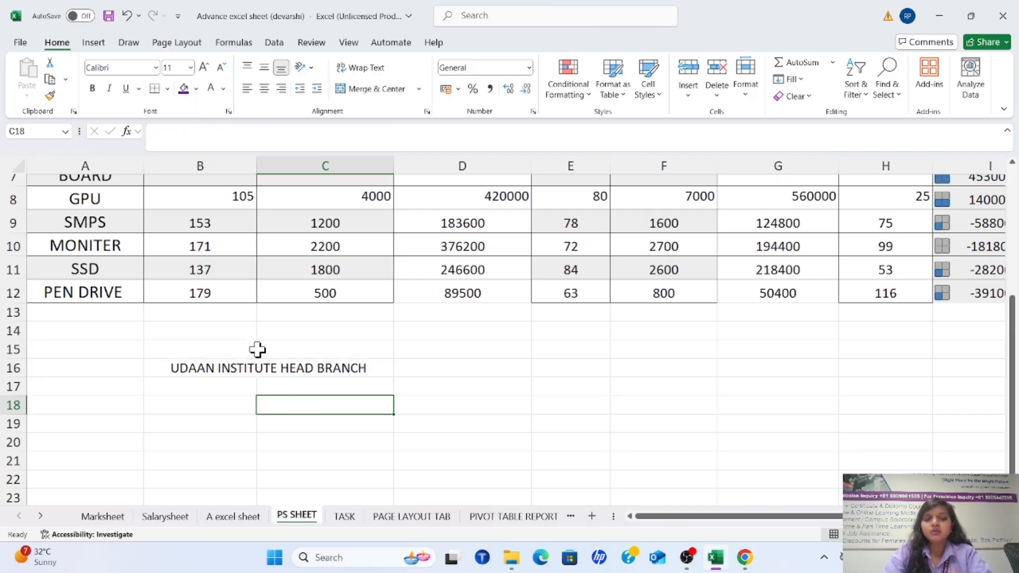
left_click(227, 389)
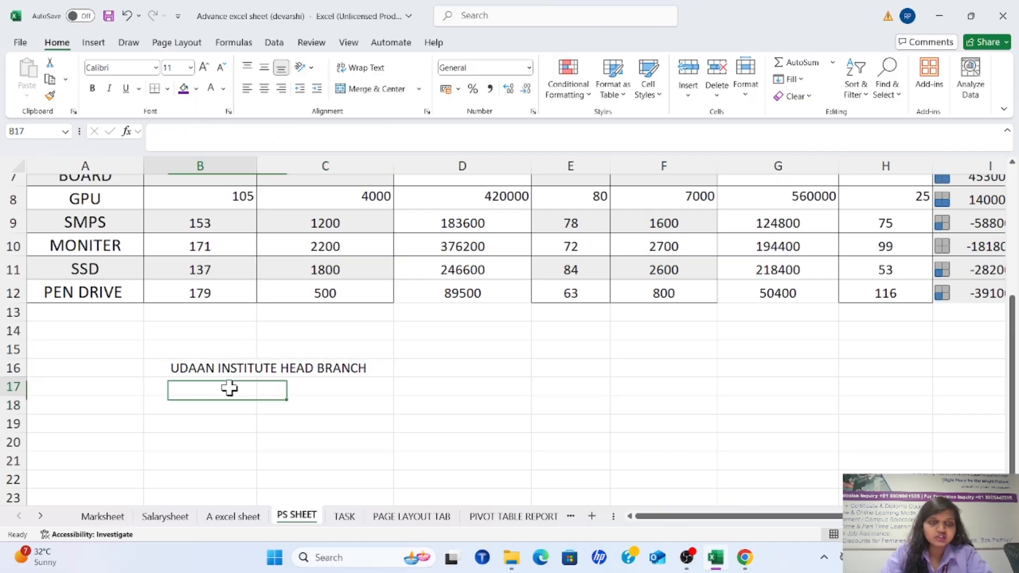
left_click(289, 367)
Undo the merge of B16:C16 and the text entry in cell B16
key("ctrl+z")
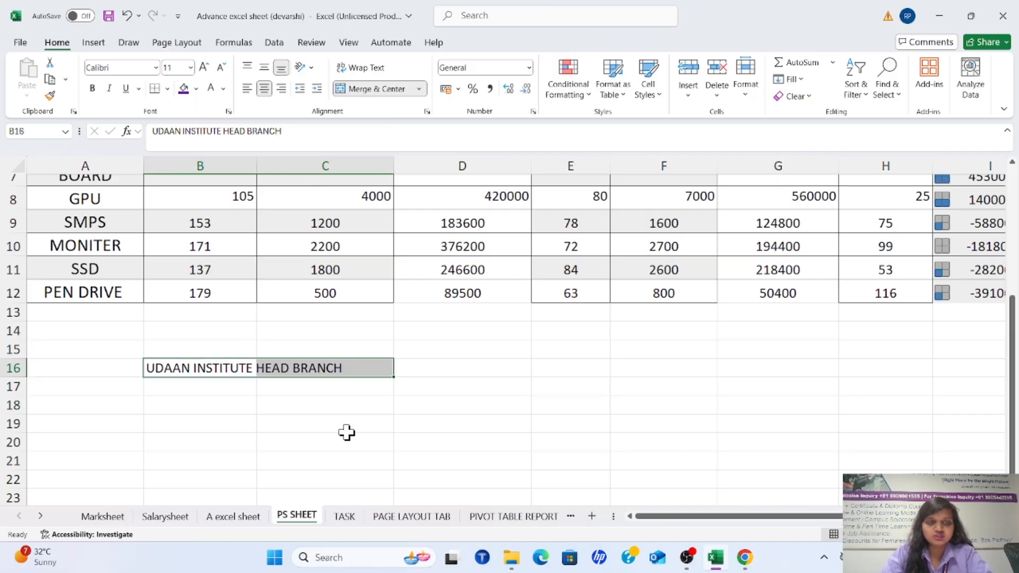
key("ctrl+z")
scroll(348, 433, "down", 1)
left_click(170, 393)
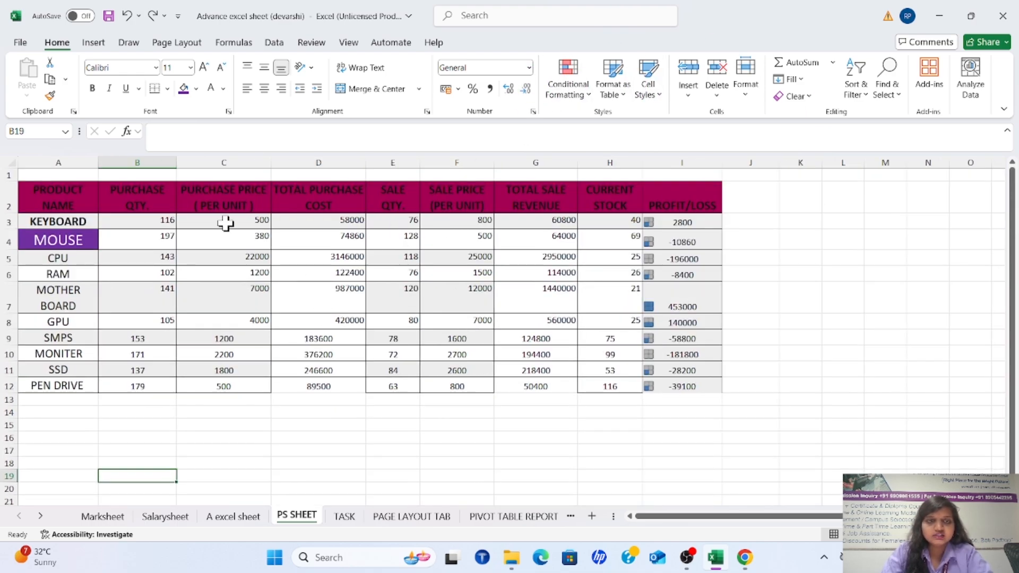
left_click_drag(139, 221, 247, 293)
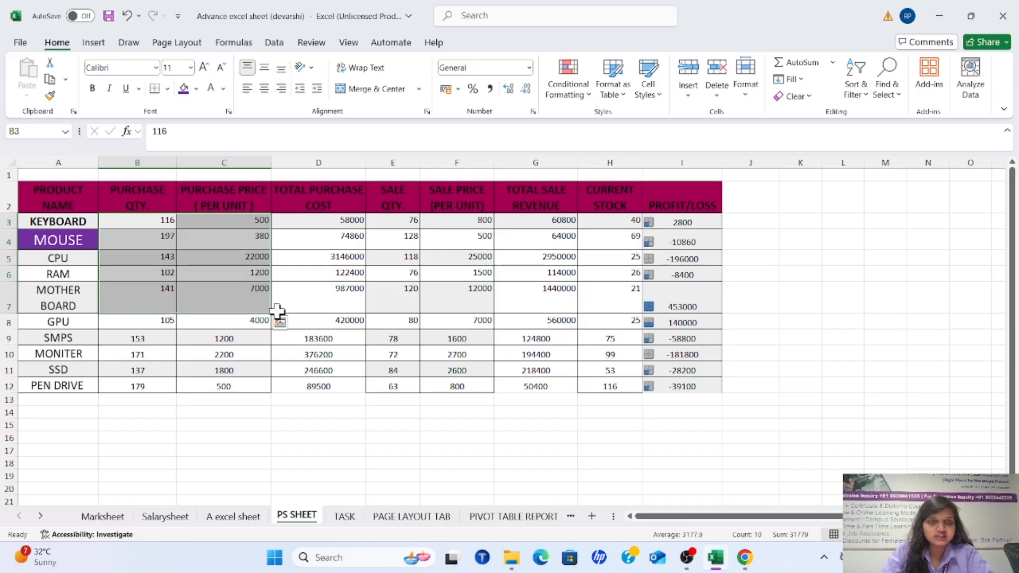
left_click(497, 341)
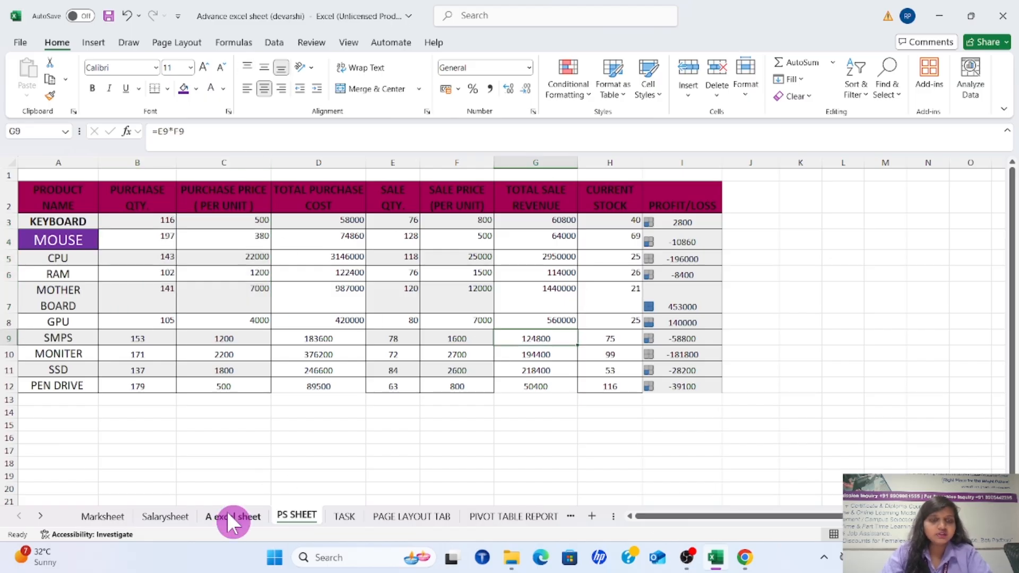
On the A excel sheet worksheet, apply the Number format to the PER CAR AMOUNT values in H60:H65
left_click(236, 516)
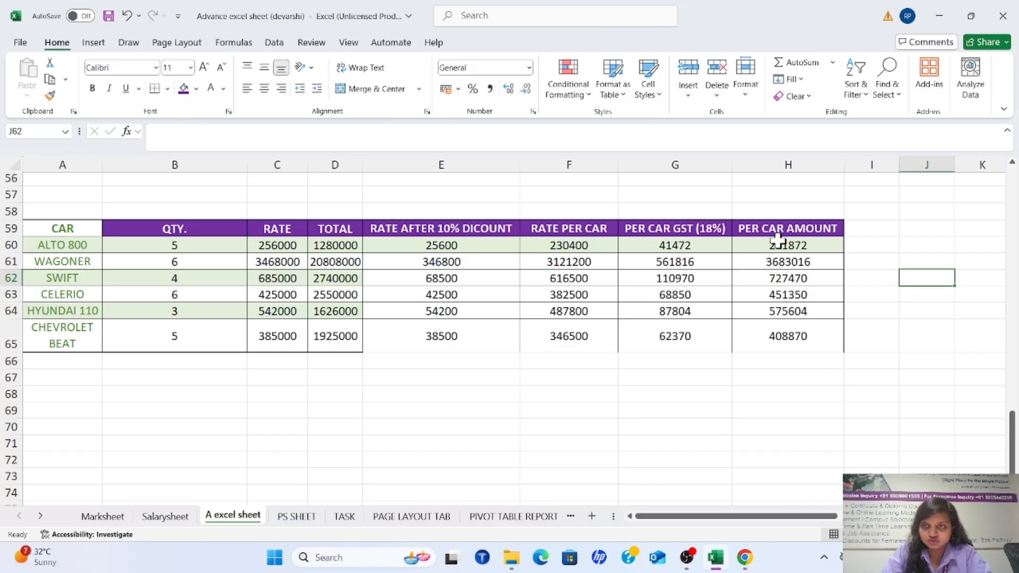
left_click_drag(776, 240, 787, 336)
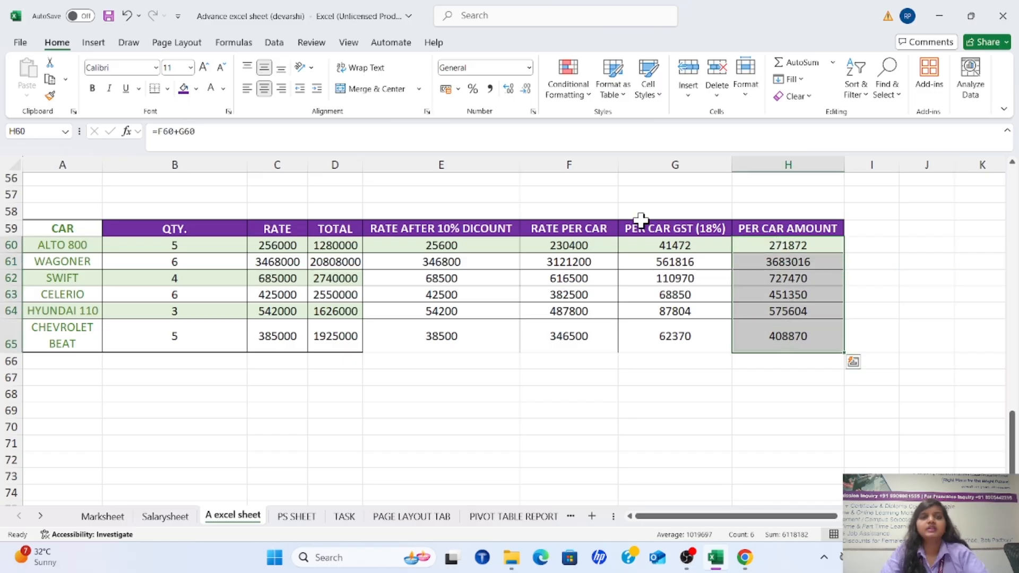
left_click(529, 68)
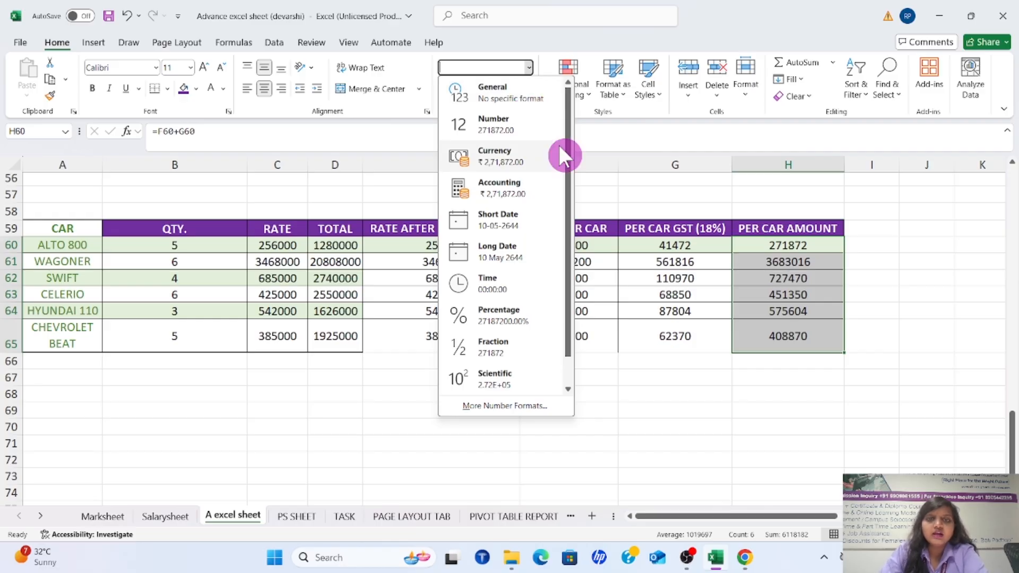
left_click(518, 118)
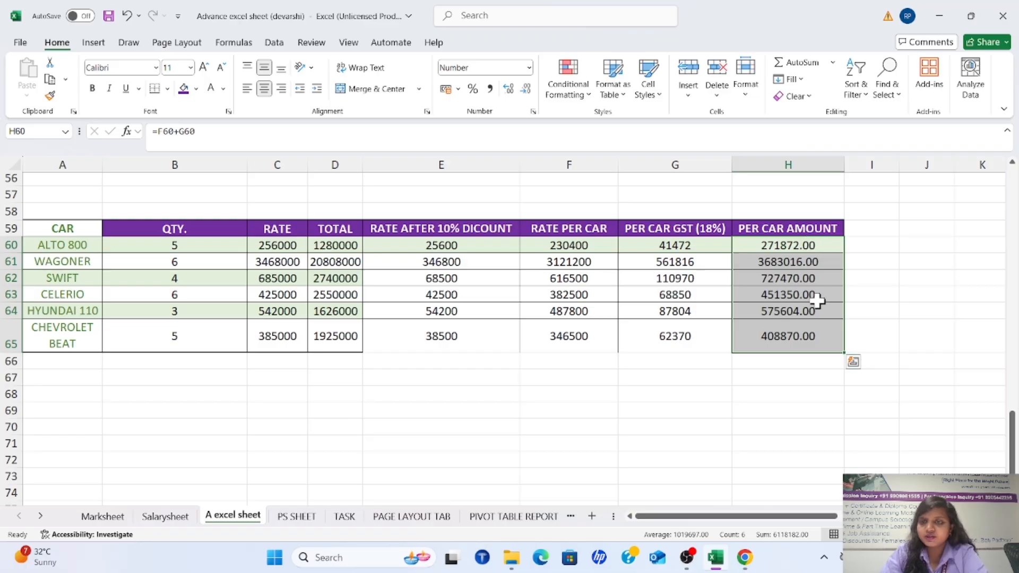
Try the Currency format and the Accounting format on the PER CAR AMOUNT values in H60:H65
left_click(530, 68)
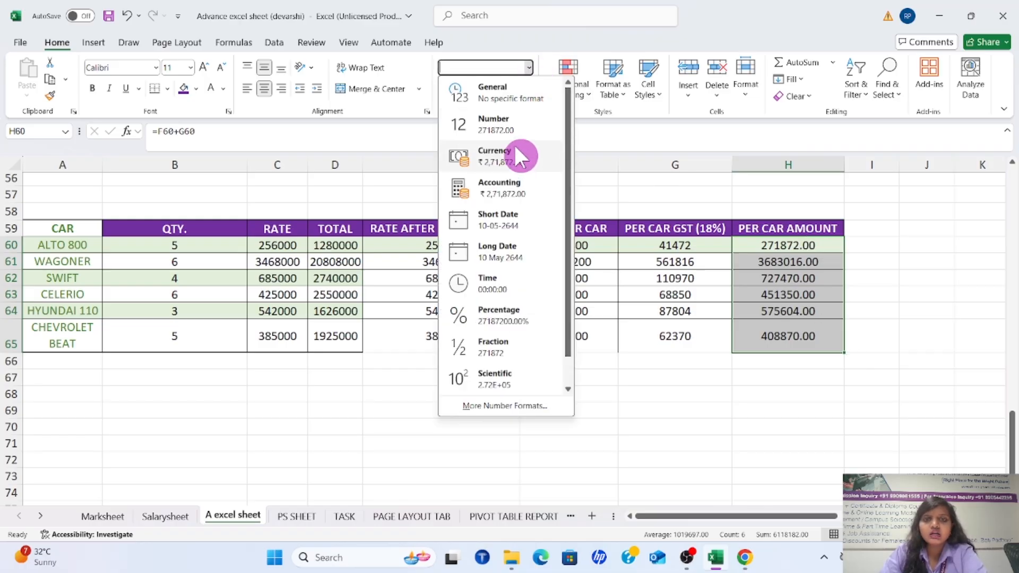
left_click(513, 151)
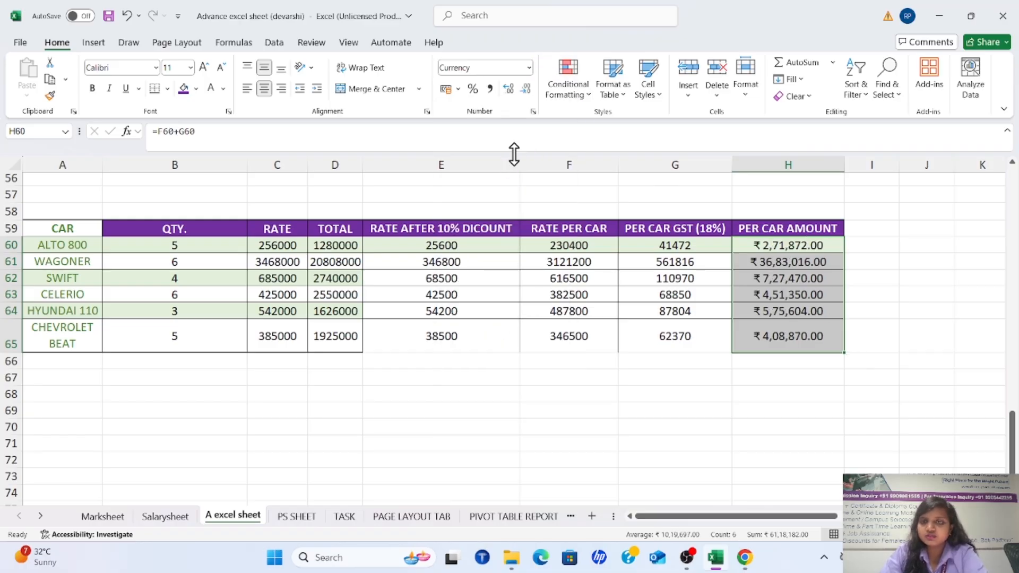
left_click(527, 65)
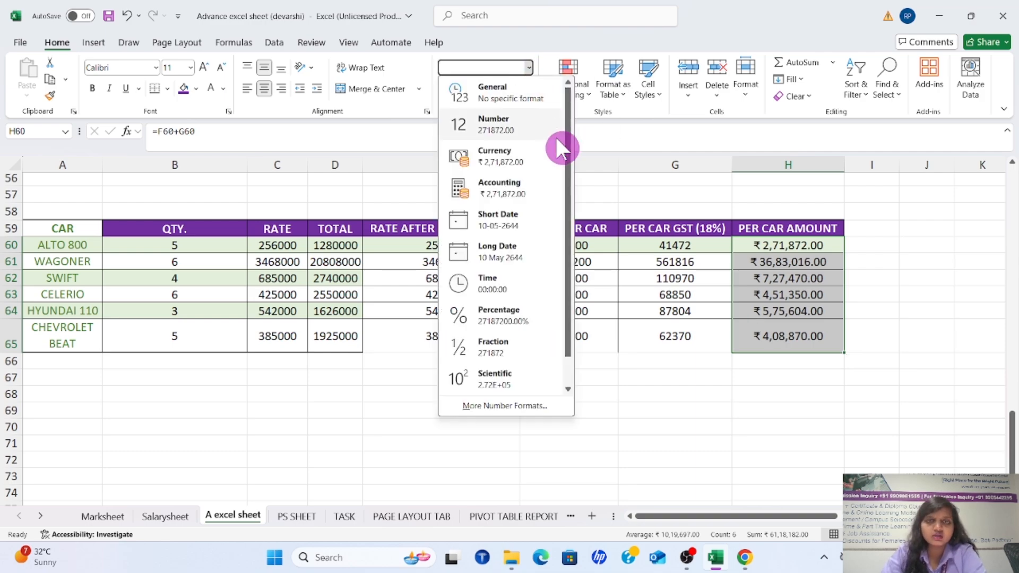
left_click(523, 186)
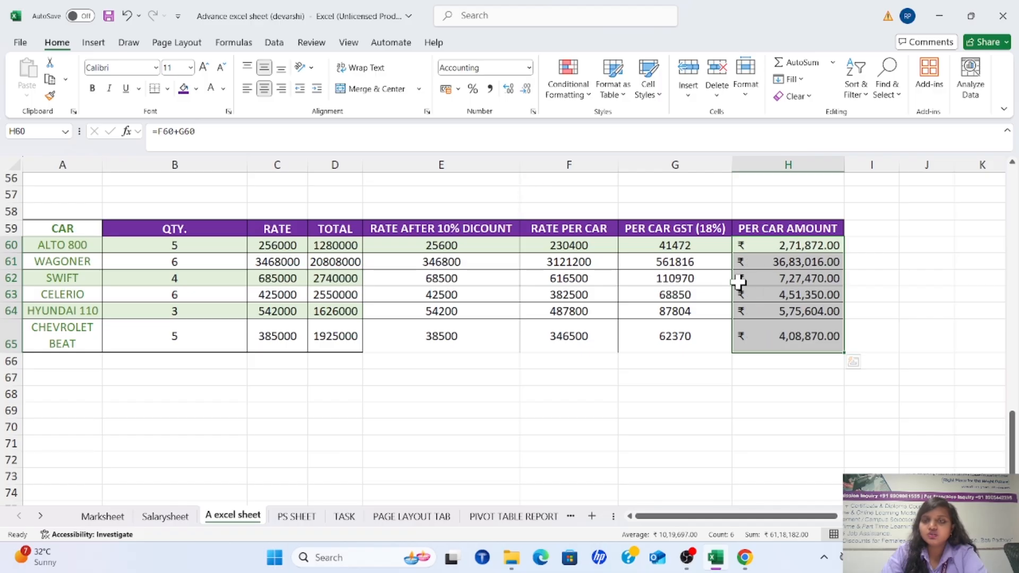
Try the Short Date and Time formats on H60:H65, undoing each one
left_click(527, 65)
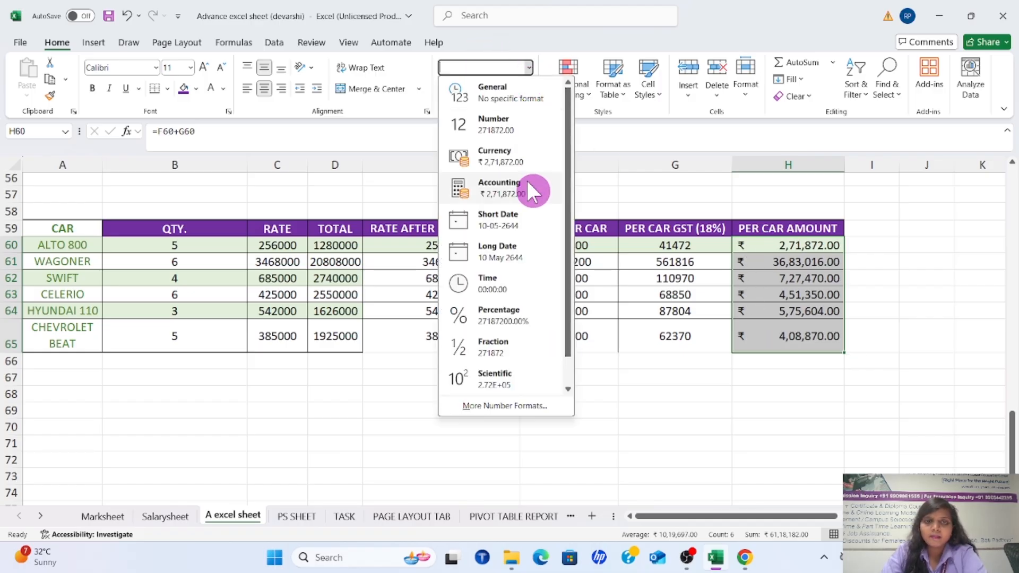
left_click(507, 215)
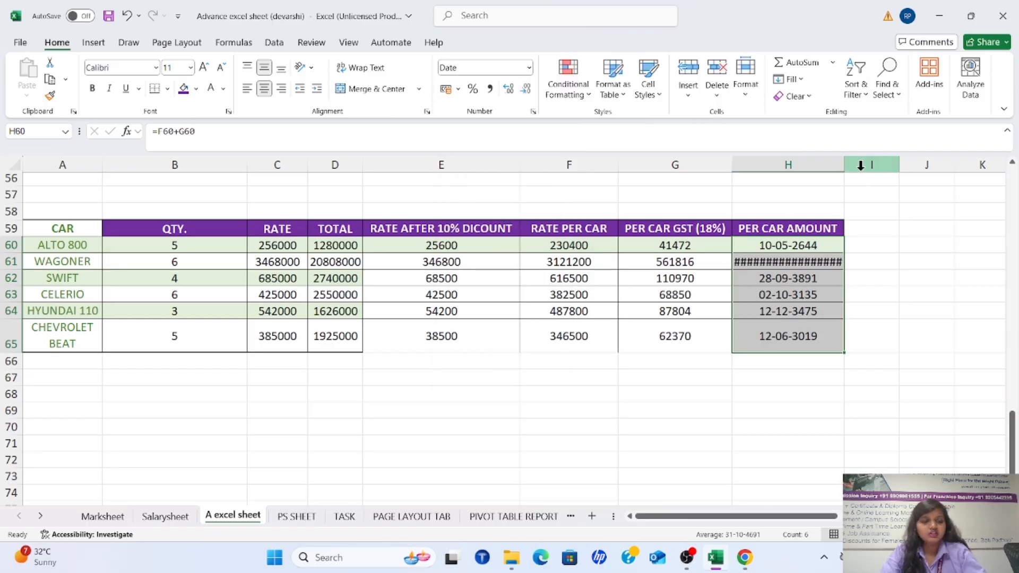
key("ctrl+z")
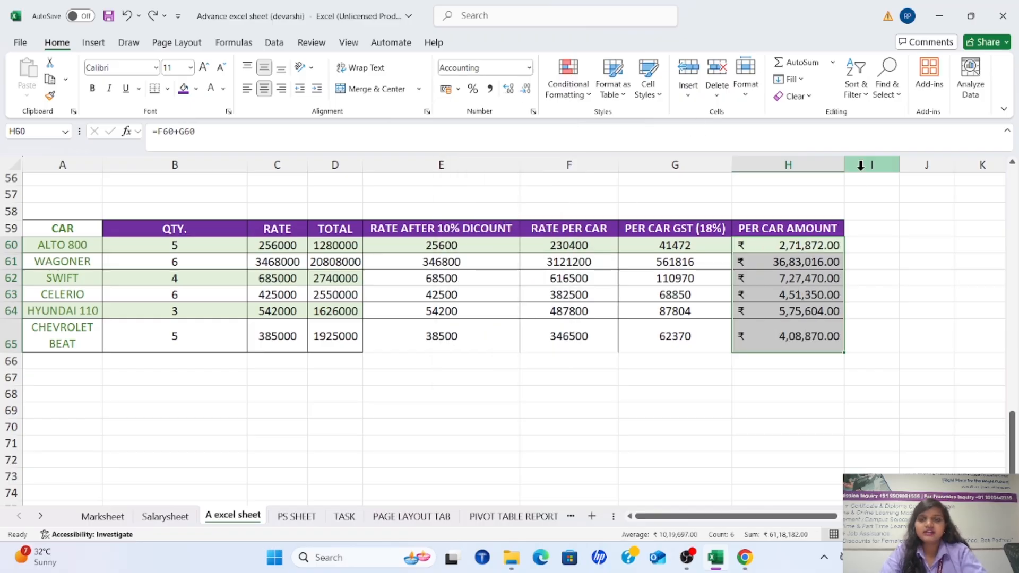
left_click(530, 65)
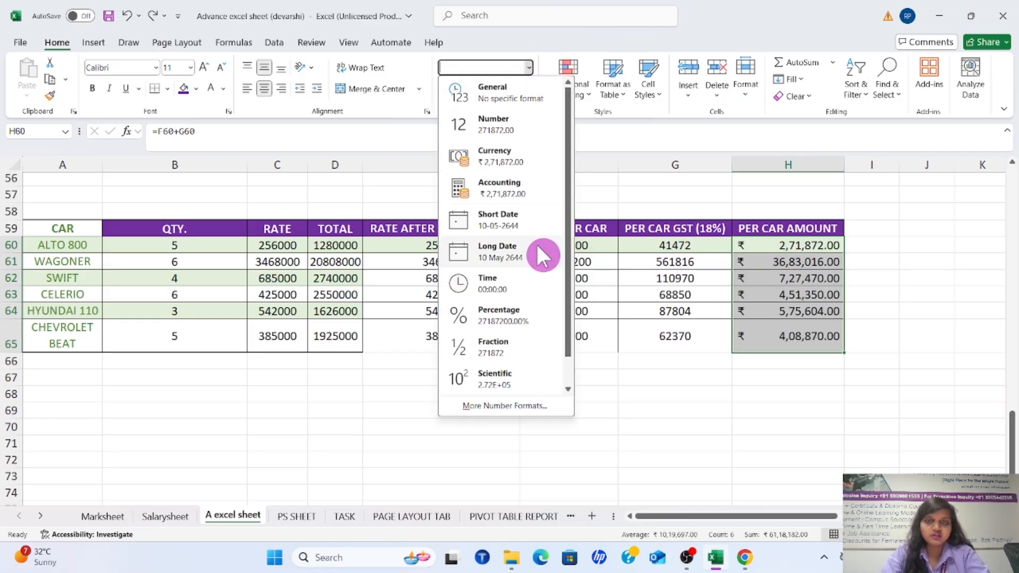
left_click(517, 284)
key("ctrl+z")
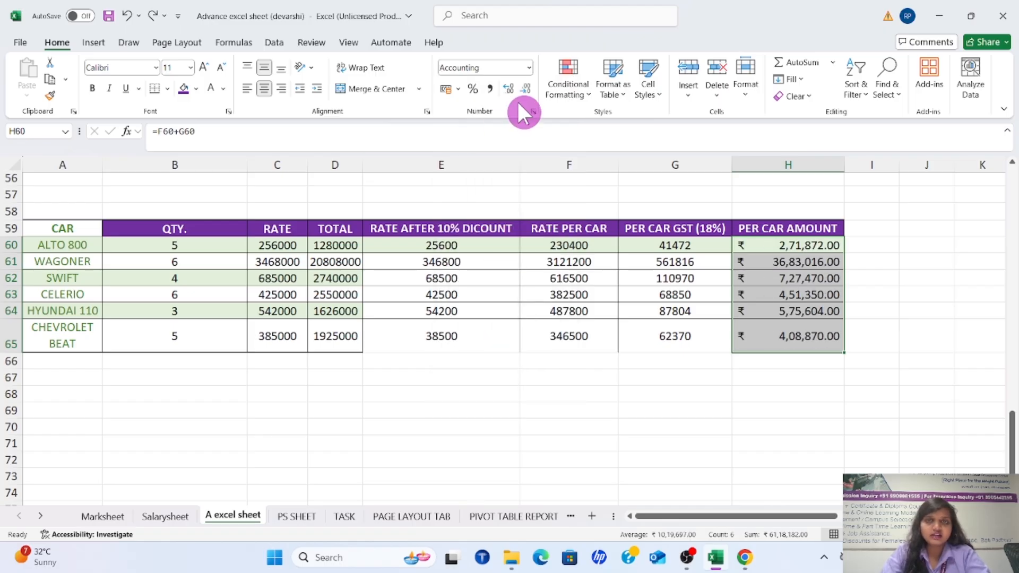
Try the Percentage format and the Fraction format on the amounts in H60:H65
left_click(528, 66)
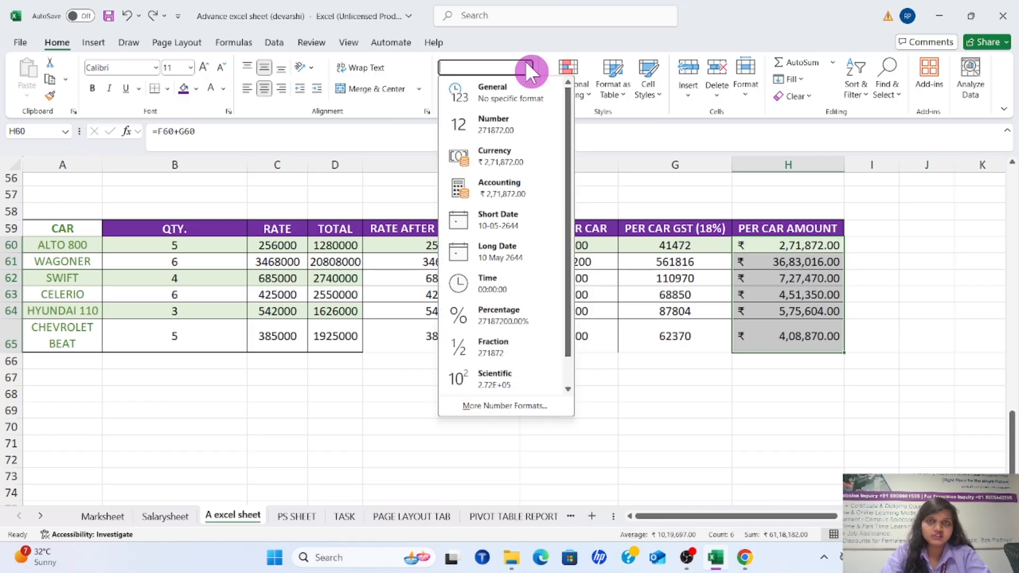
left_click(520, 313)
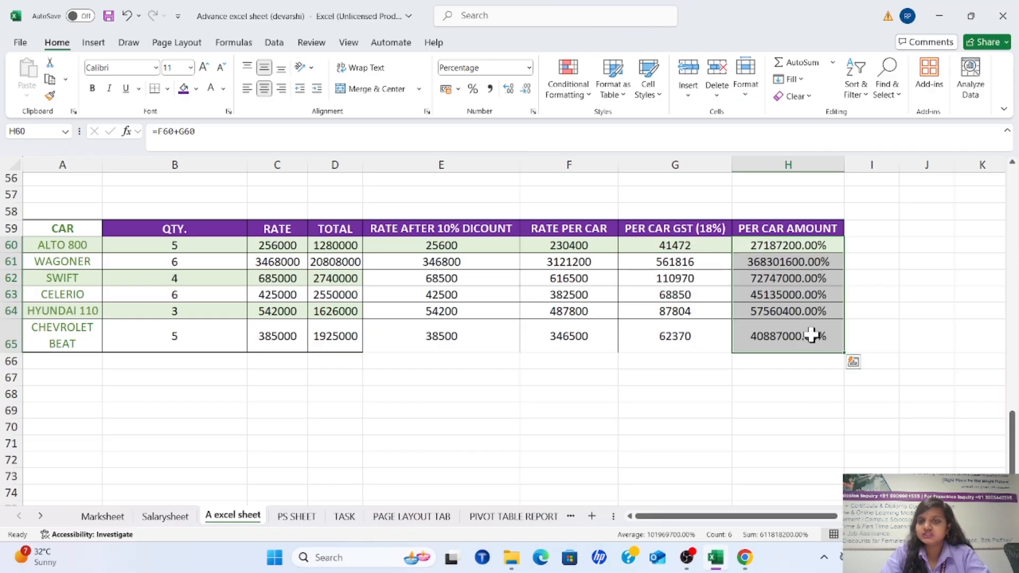
left_click(529, 67)
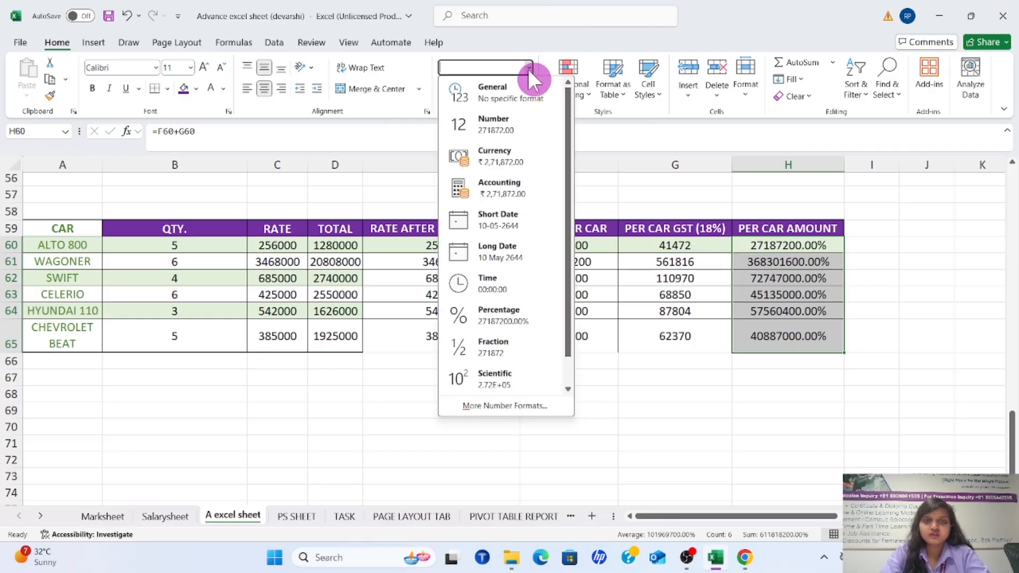
left_click(515, 339)
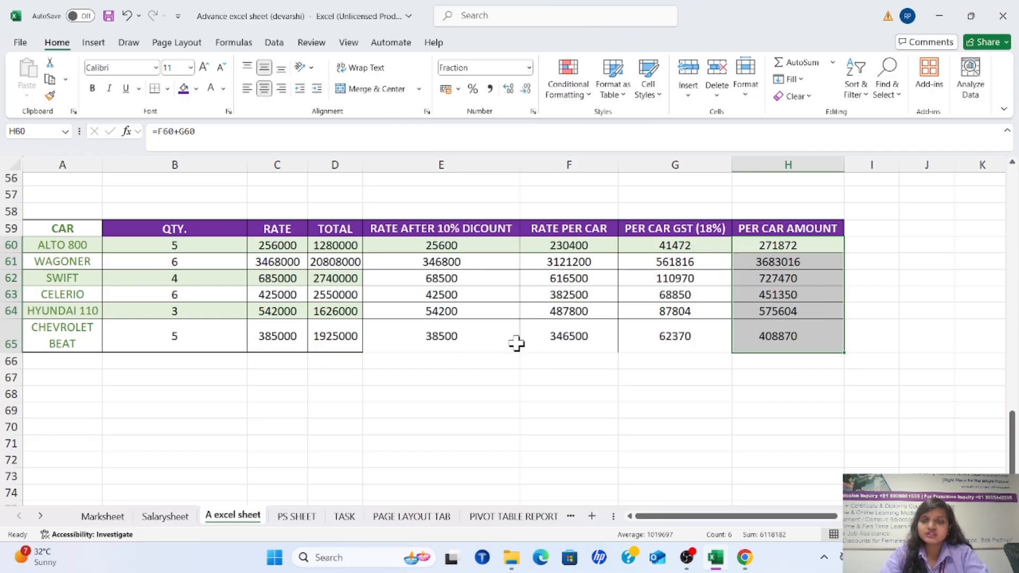
Try the Scientific format and the Text format on the amounts in H60:H65
left_click(528, 67)
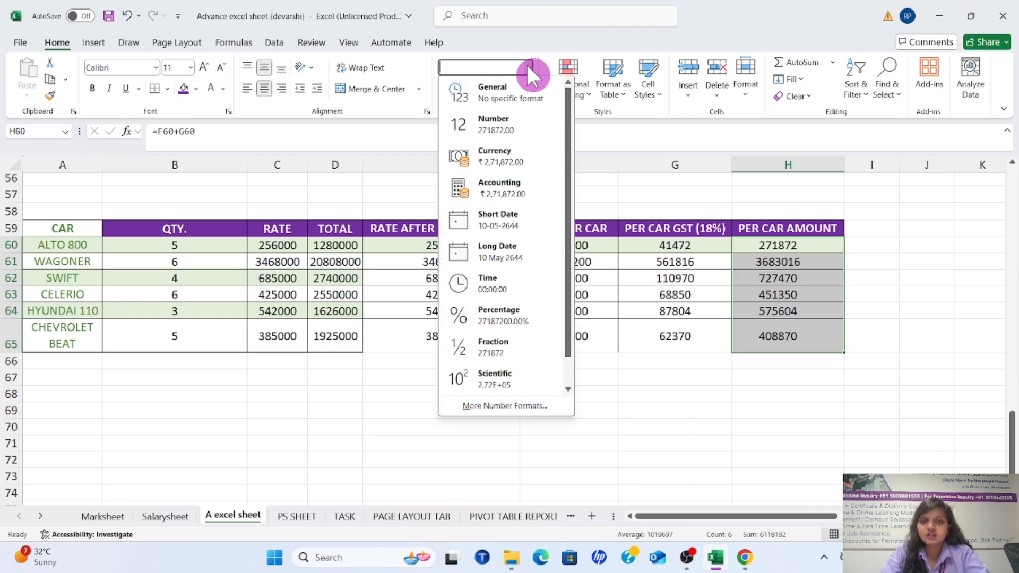
left_click(492, 376)
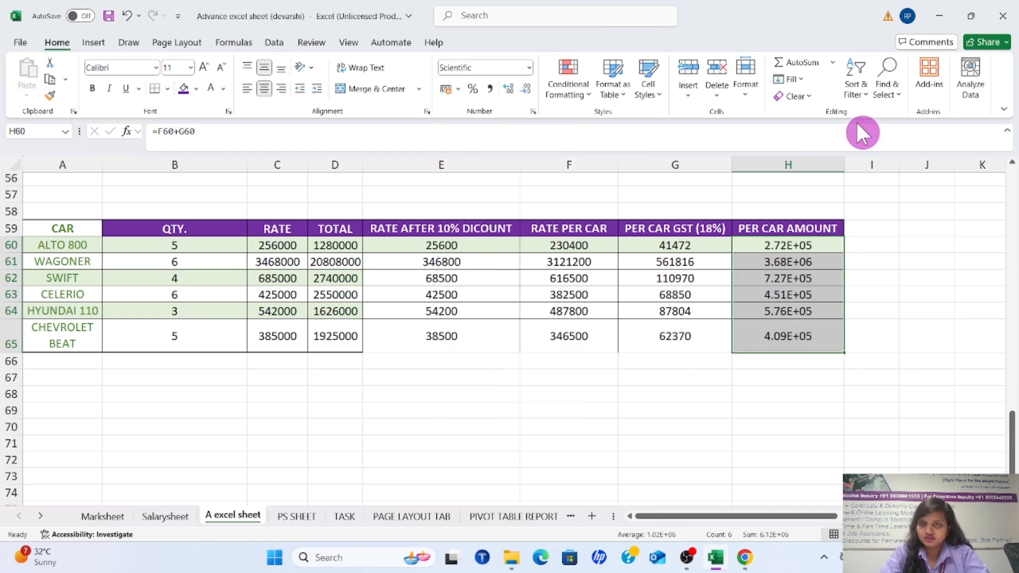
left_click(528, 67)
left_click_drag(566, 152, 575, 217)
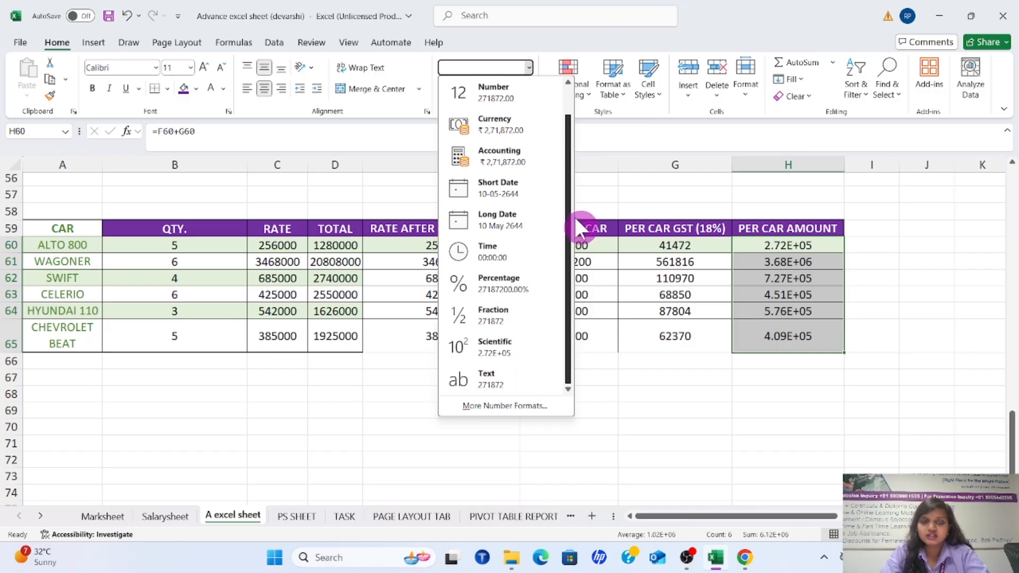
left_click(500, 378)
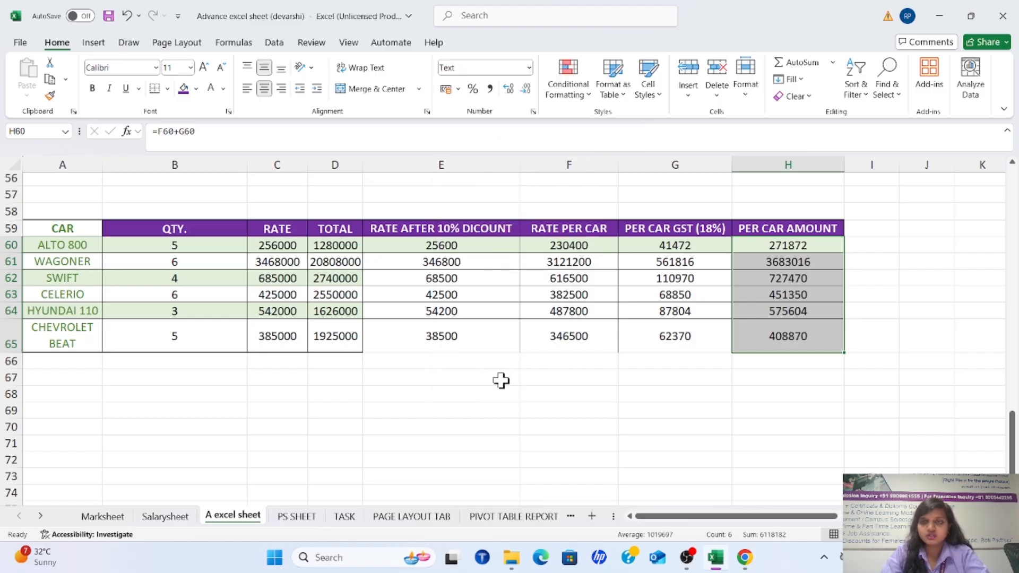
Set H60:H65 to the General format and review the currency choices for the accounting number format
left_click(529, 69)
left_click(525, 92)
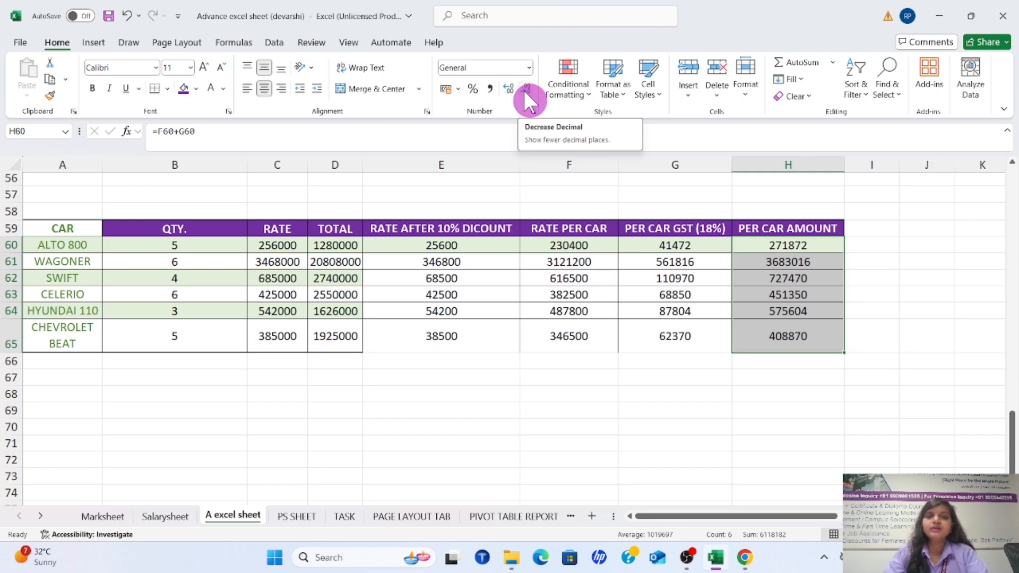
left_click(489, 292)
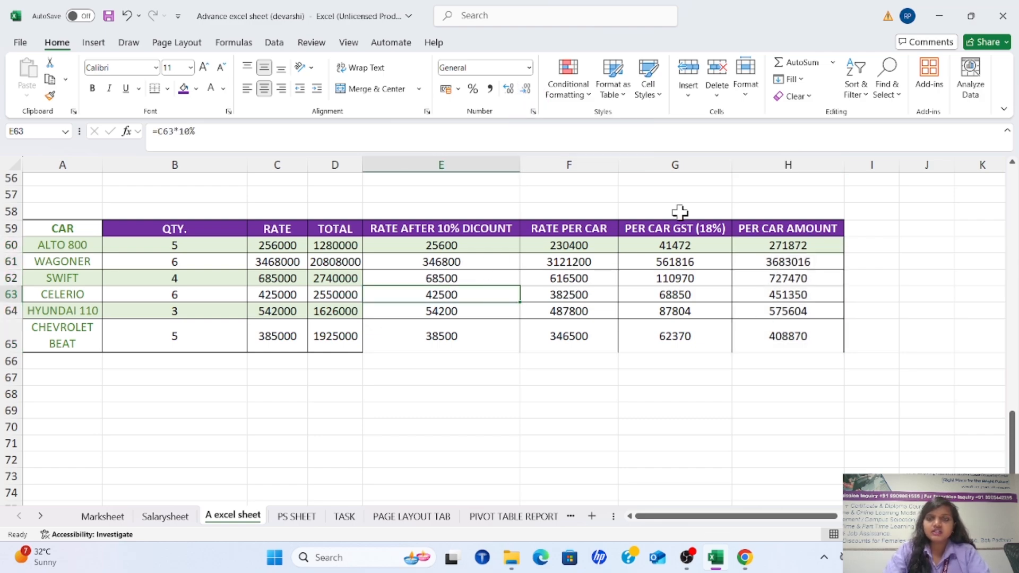
left_click_drag(769, 246, 774, 336)
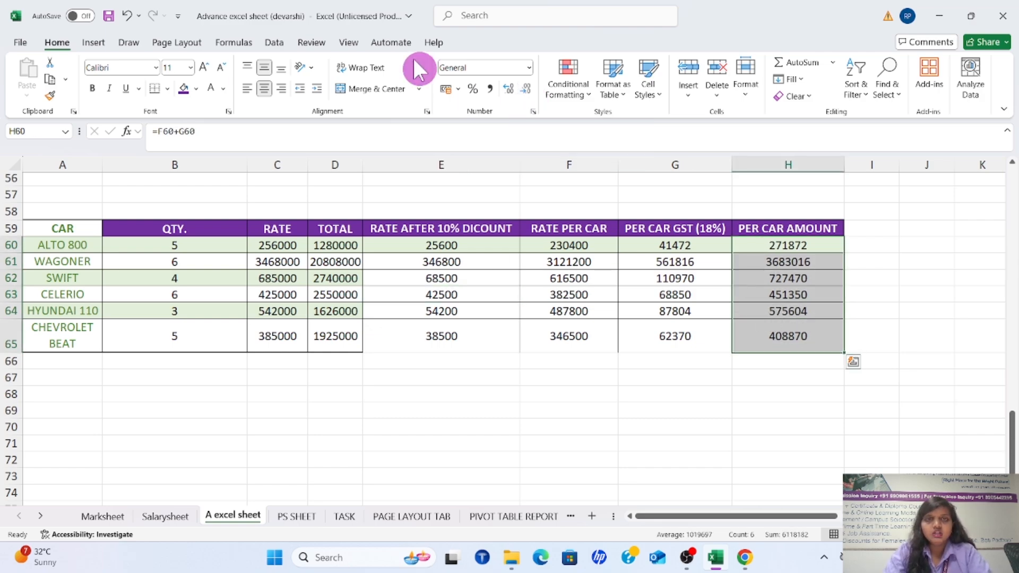
left_click(456, 89)
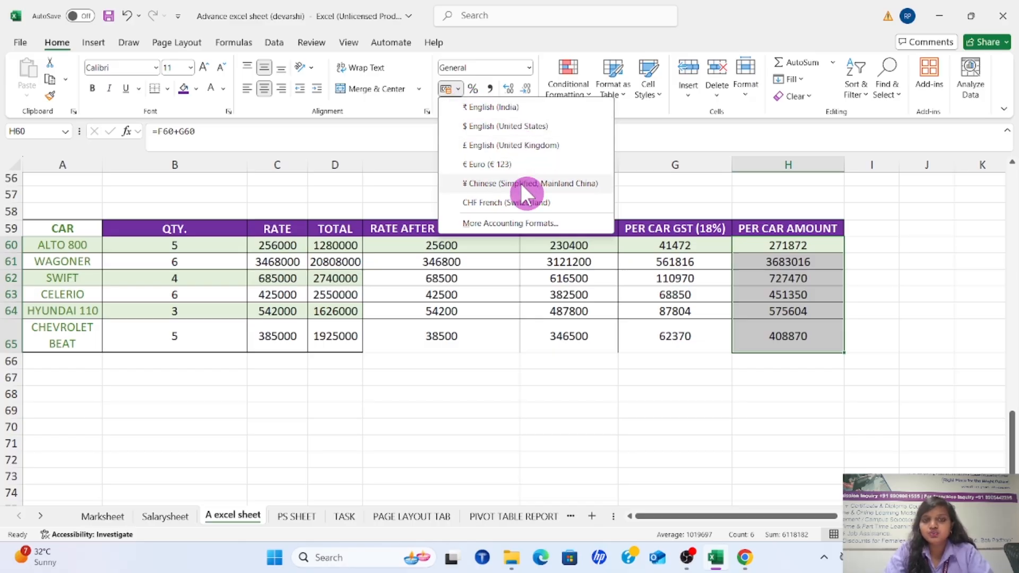
key("Escape")
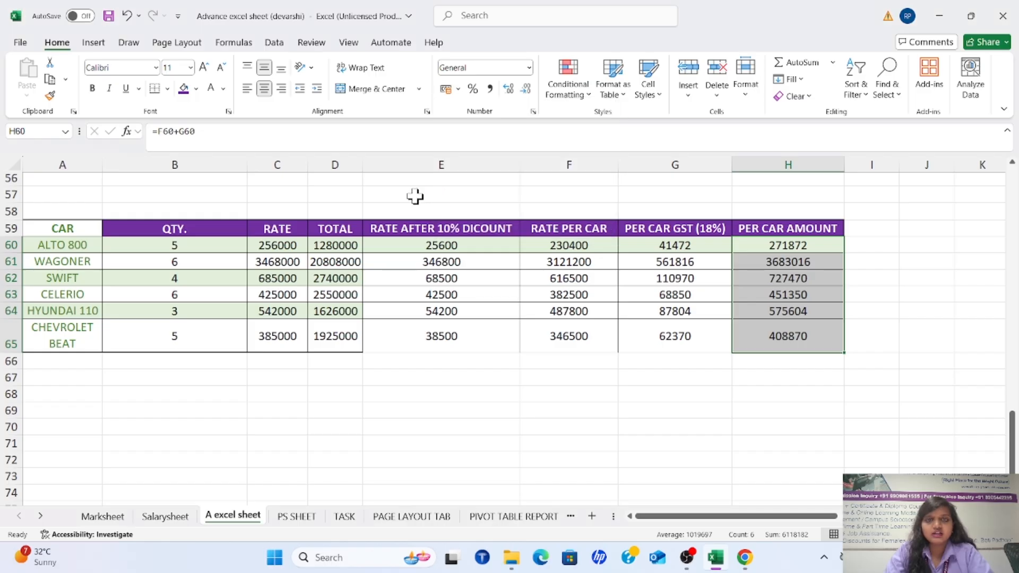
Apply Comma Style to H60:H65 and increase the decimals to seven places
left_click(489, 87)
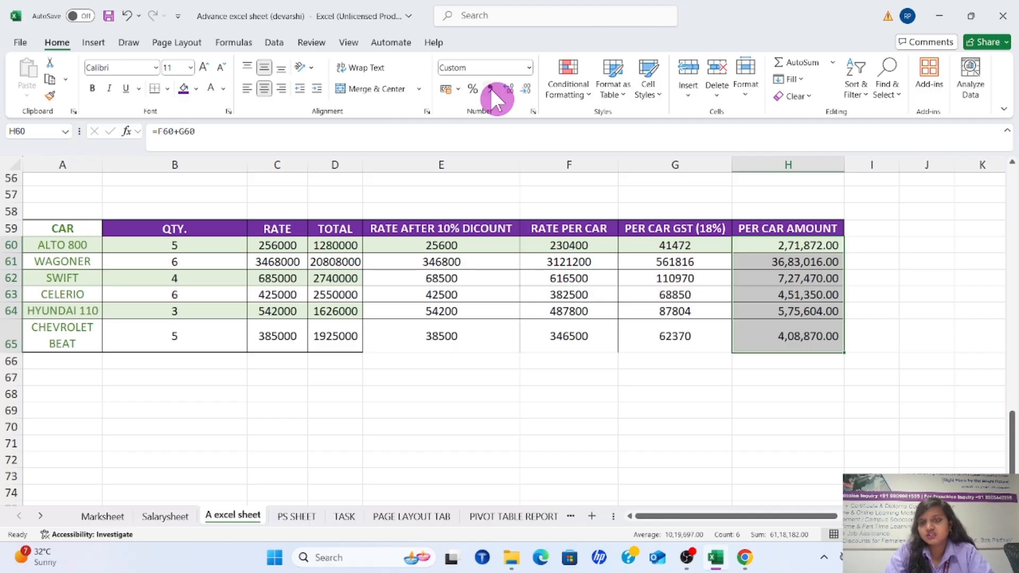
left_click(507, 87)
left_click(507, 88)
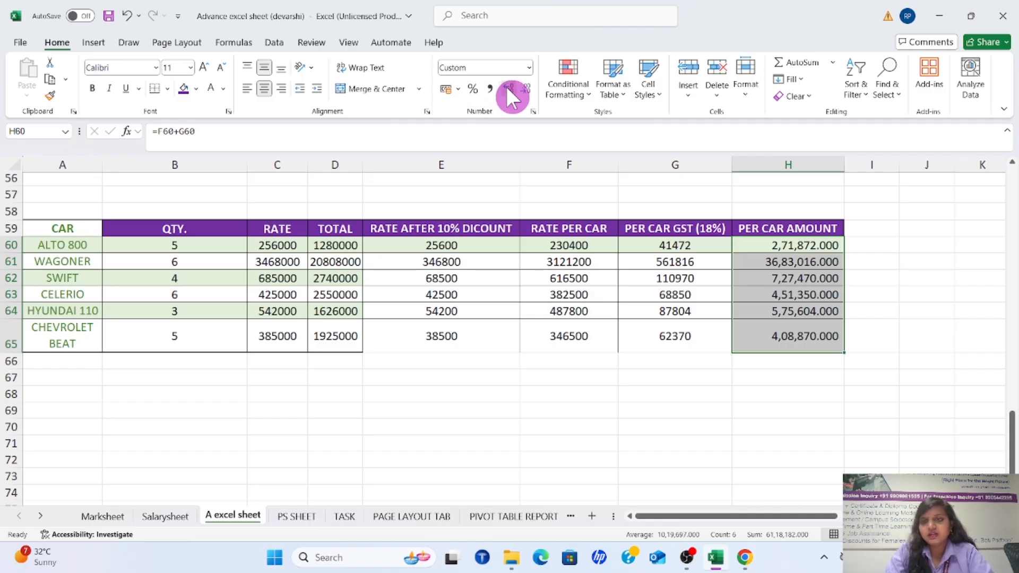
left_click(507, 88)
left_click(507, 88)
left_click(507, 88)
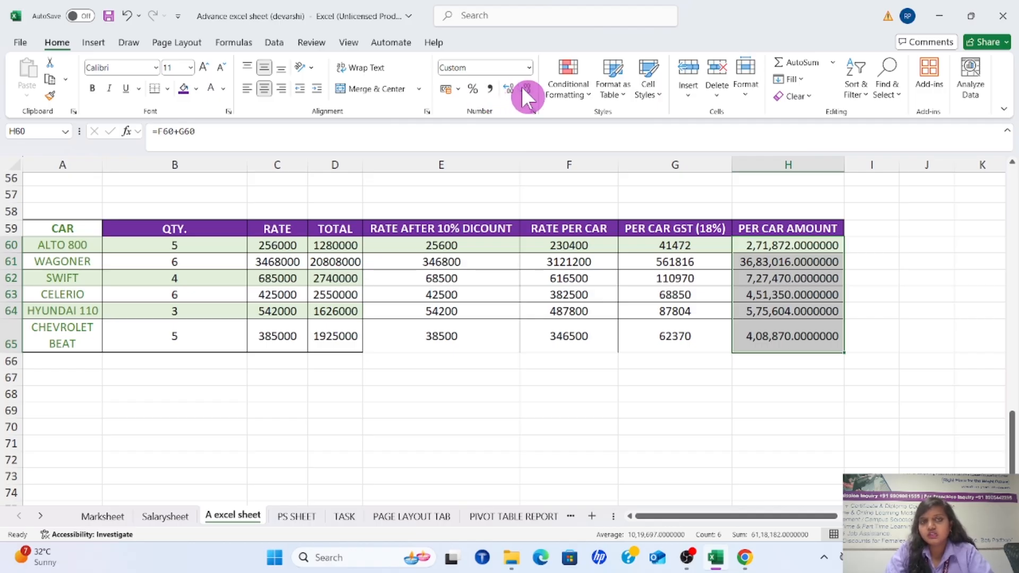
Decrease the decimals of the comma-styled amounts in H60:H65 until no decimal places are left
left_click(523, 88)
left_click(523, 88)
left_click(523, 88)
left_click(523, 87)
left_click(523, 87)
left_click(523, 88)
left_click(522, 88)
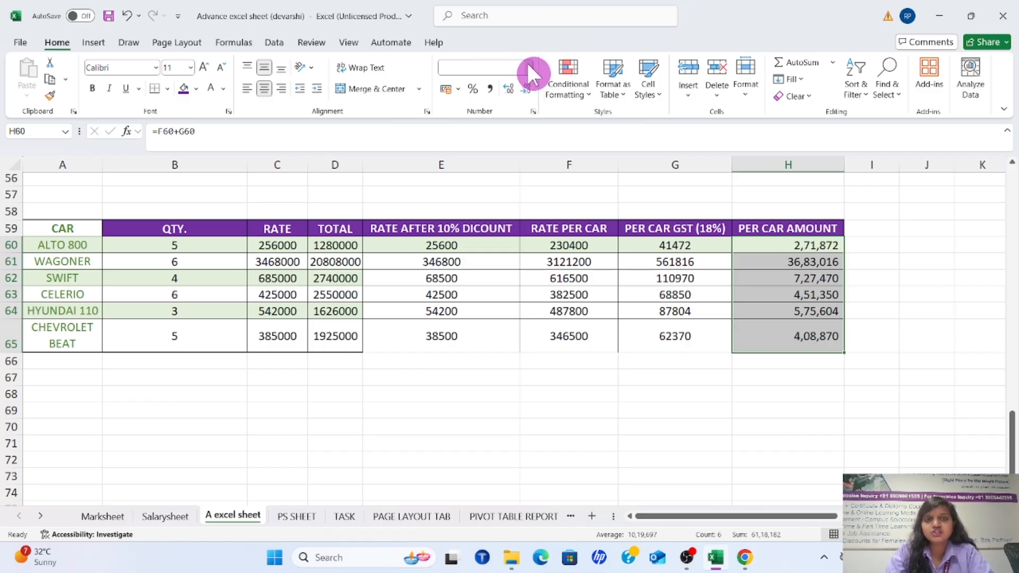
Reset the PER CAR AMOUNT values in H60:H65 to the General format and deselect them
left_click(529, 67)
left_click(518, 86)
left_click(423, 393)
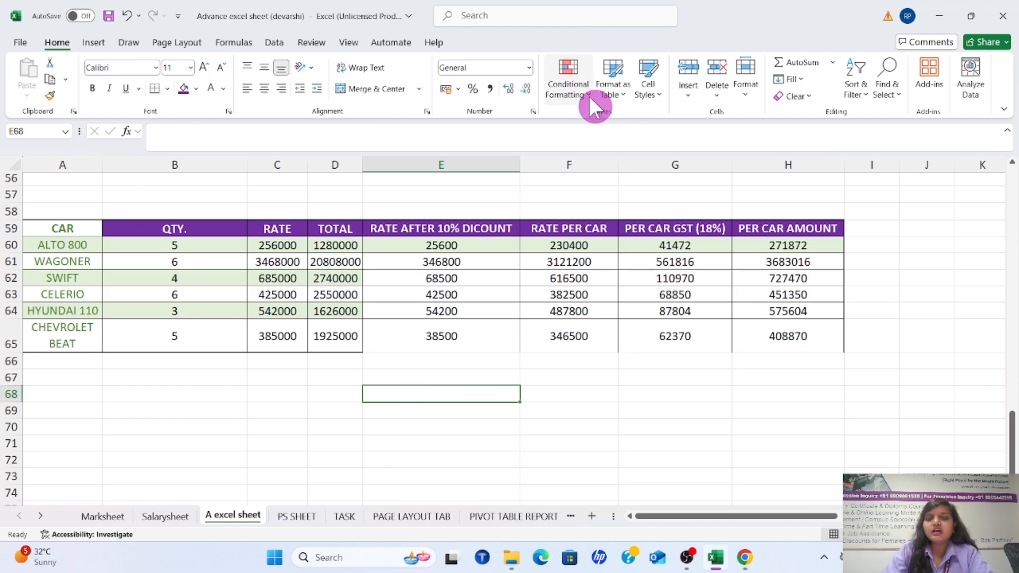
Try a Greater Than highlight rule with the threshold 45000 on the PER CAR AMOUNT values in H60:H65
scroll(763, 244, "up", 2, "ctrl")
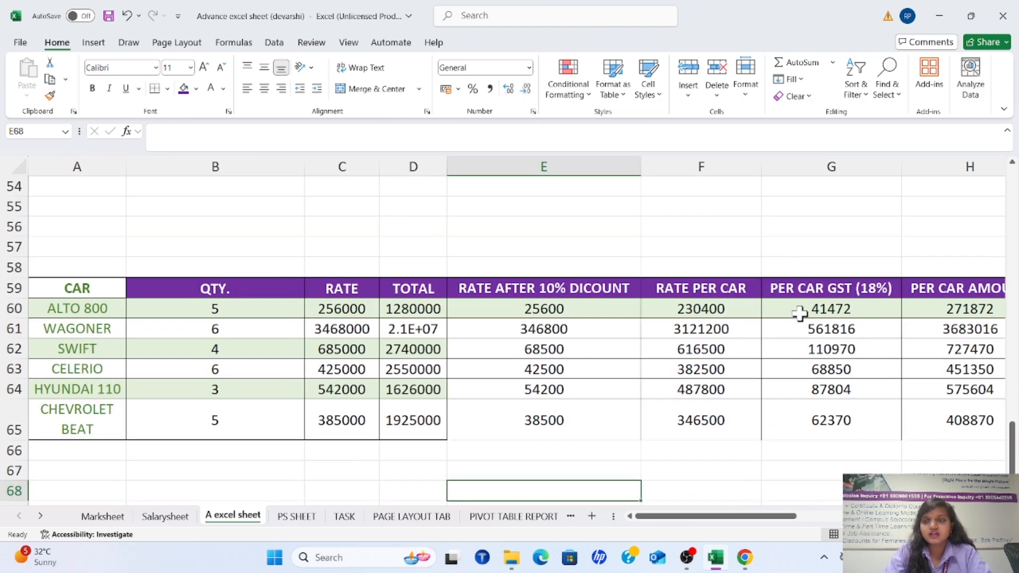
scroll(801, 310, "down", 2)
left_click_drag(774, 518, 831, 518)
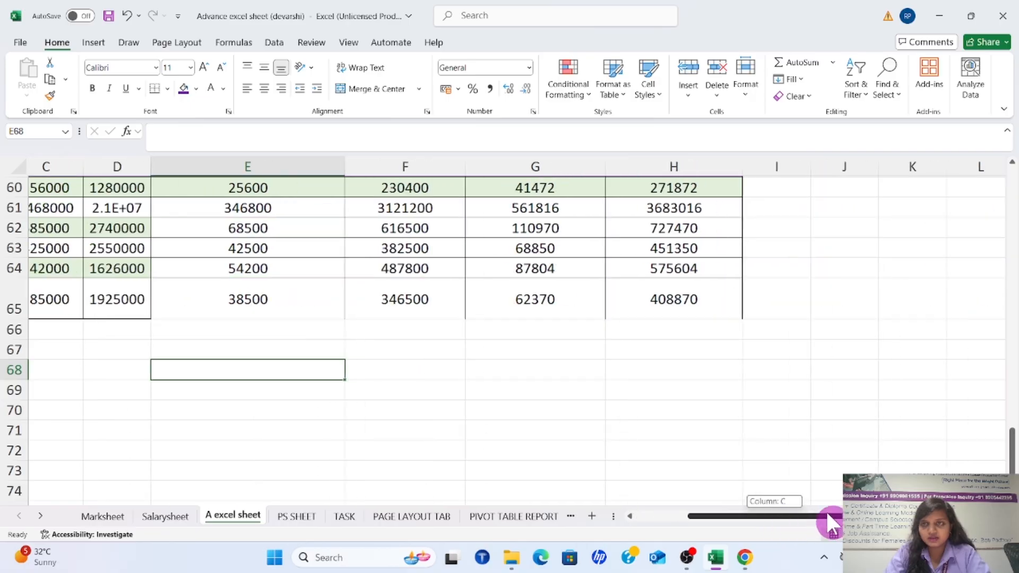
scroll(723, 421, "up", 3)
scroll(713, 409, "down", 2)
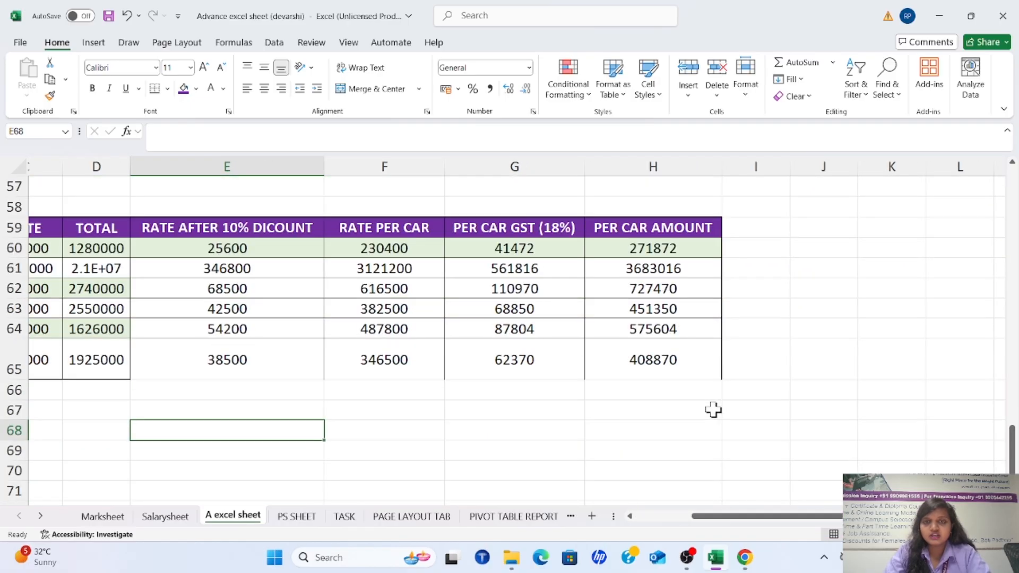
left_click_drag(632, 250, 635, 360)
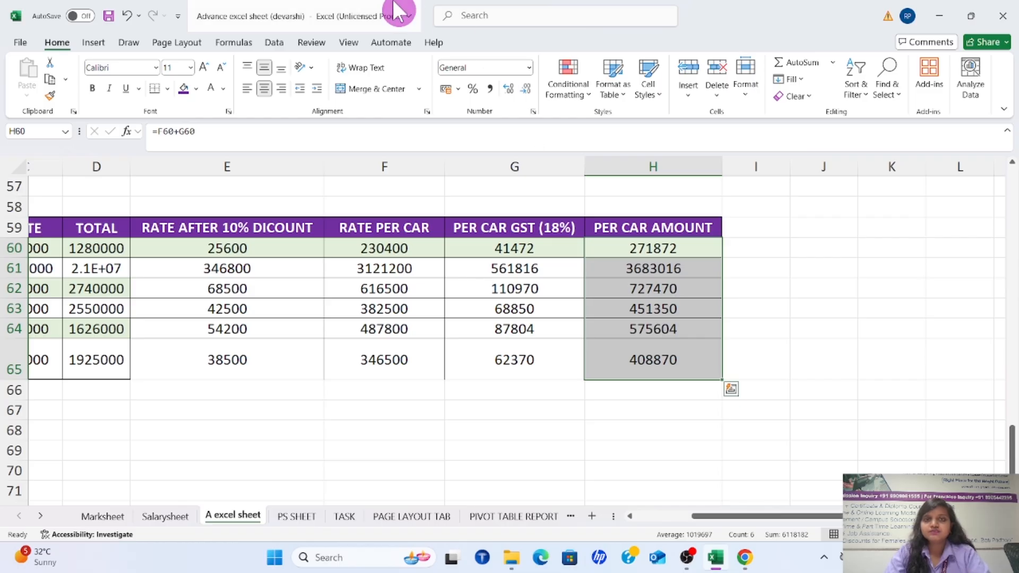
left_click(587, 89)
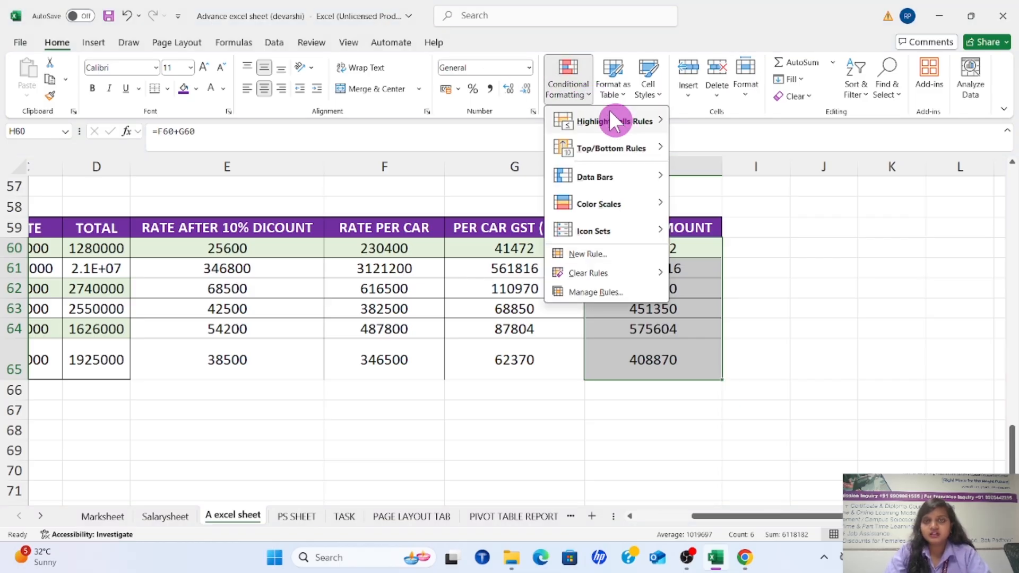
mouse_move(615, 117)
left_click(696, 120)
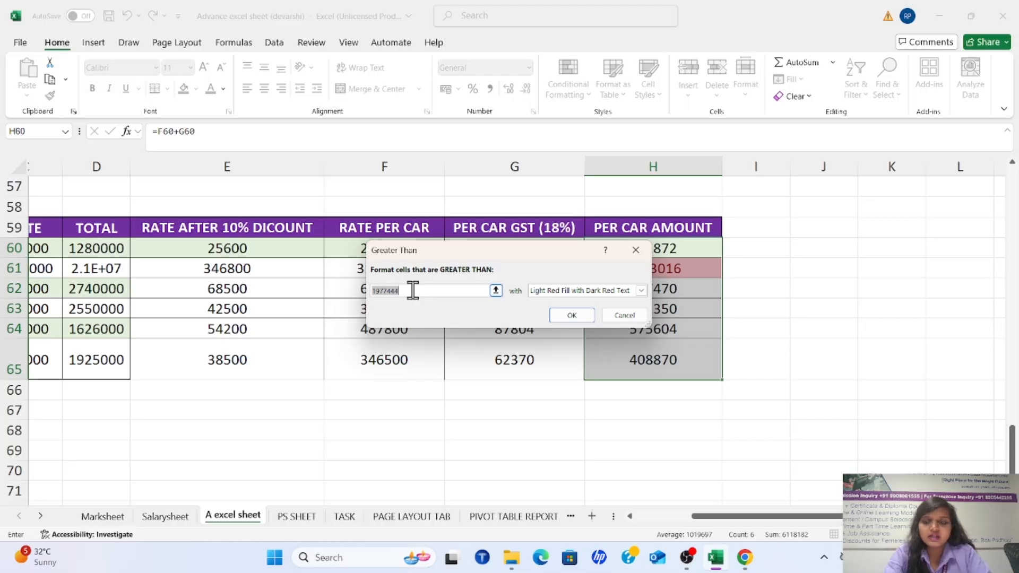
key("BackSpace")
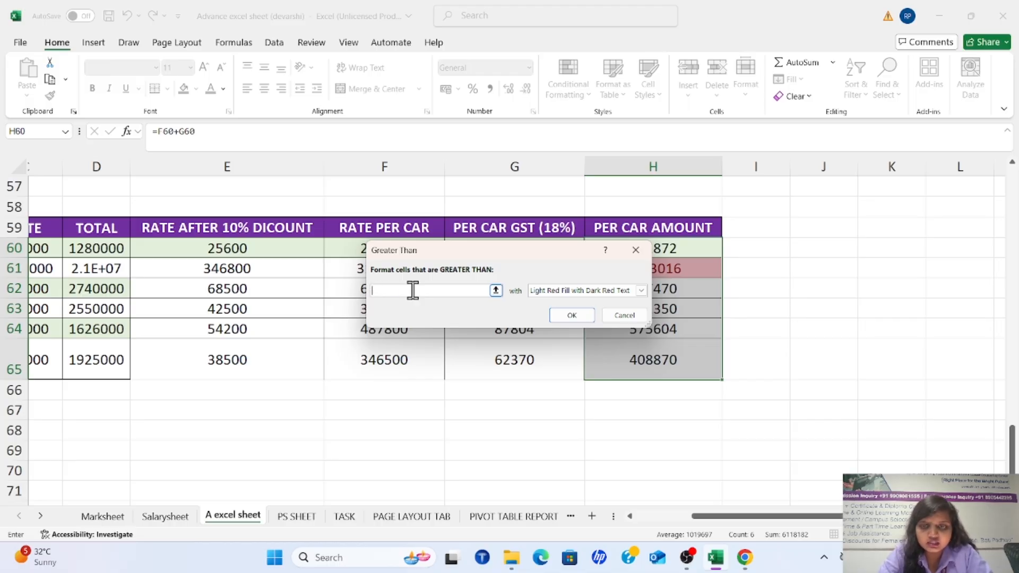
type("4")
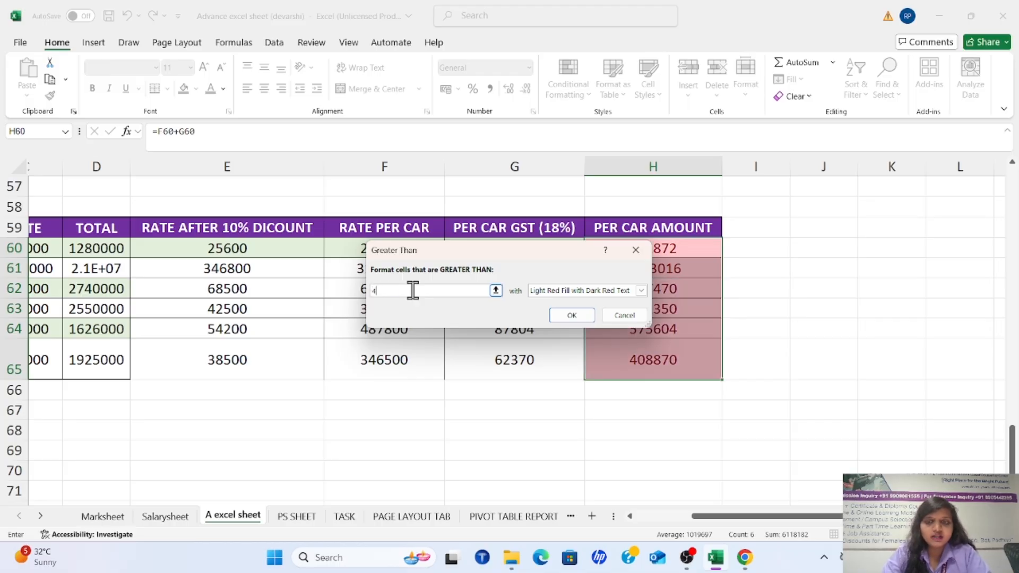
type("5000")
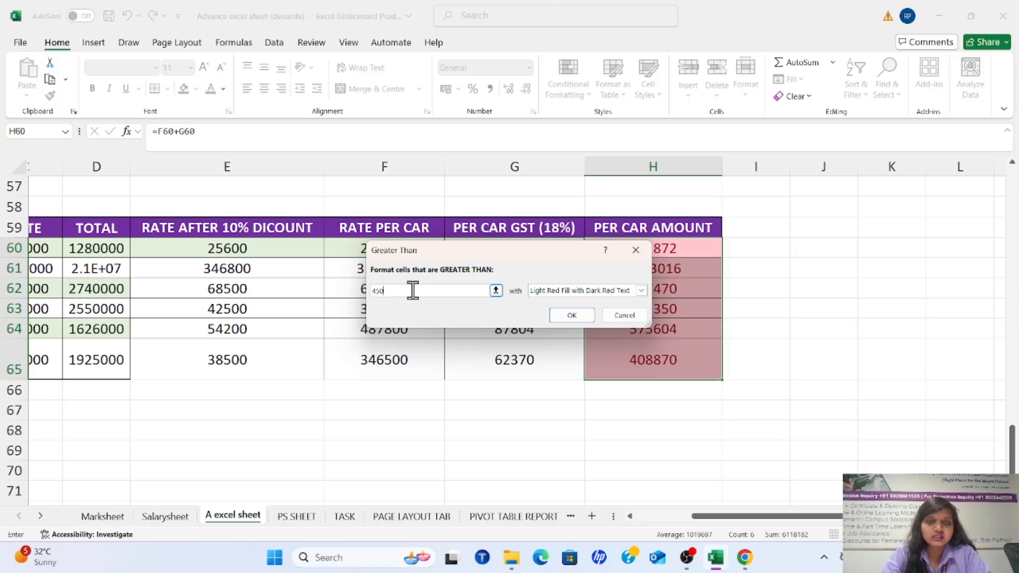
left_click(411, 313)
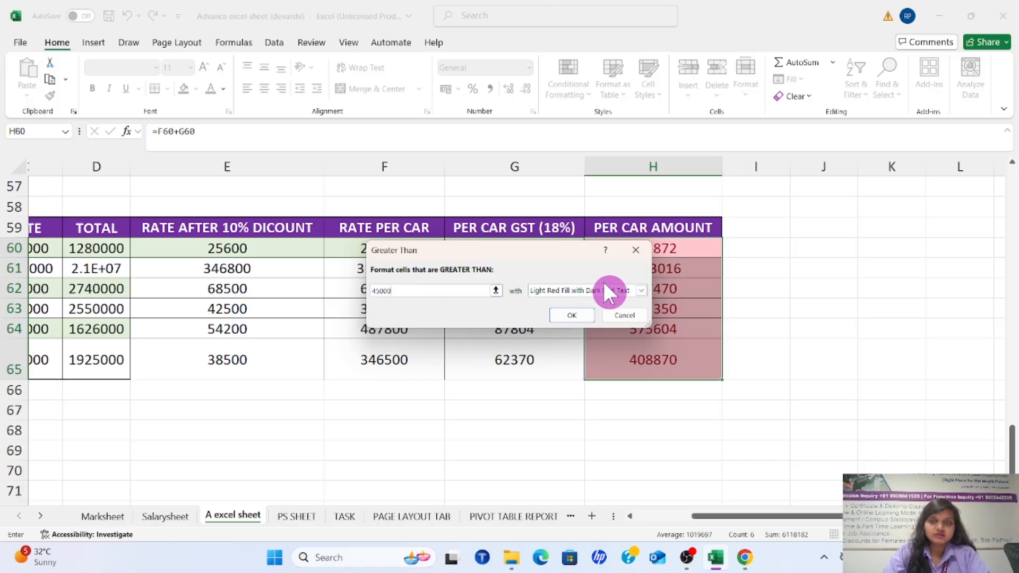
Preview the Greater Than rule with Green Fill with Dark Green Text
left_click(635, 290)
left_click(617, 318)
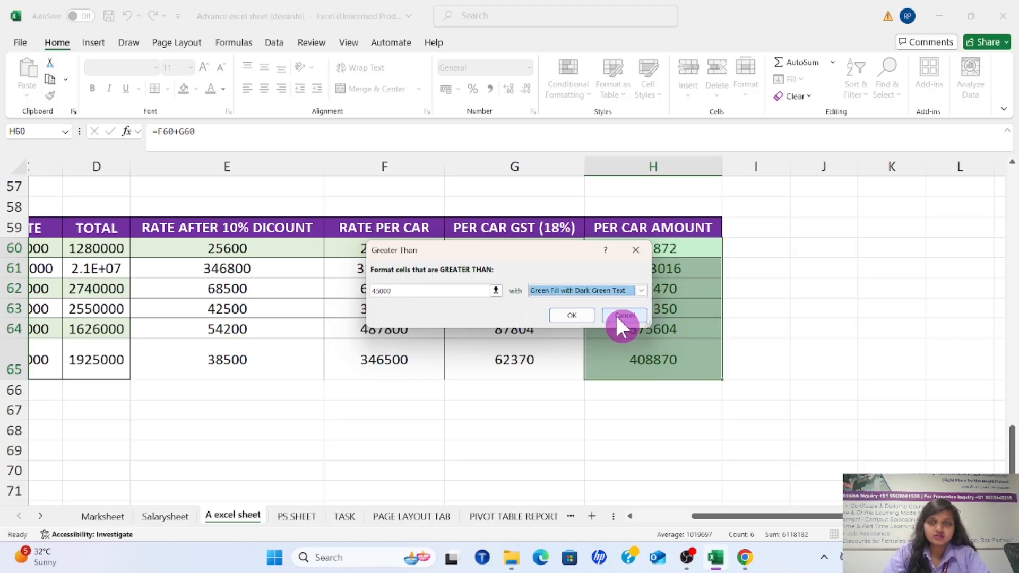
left_click(640, 290)
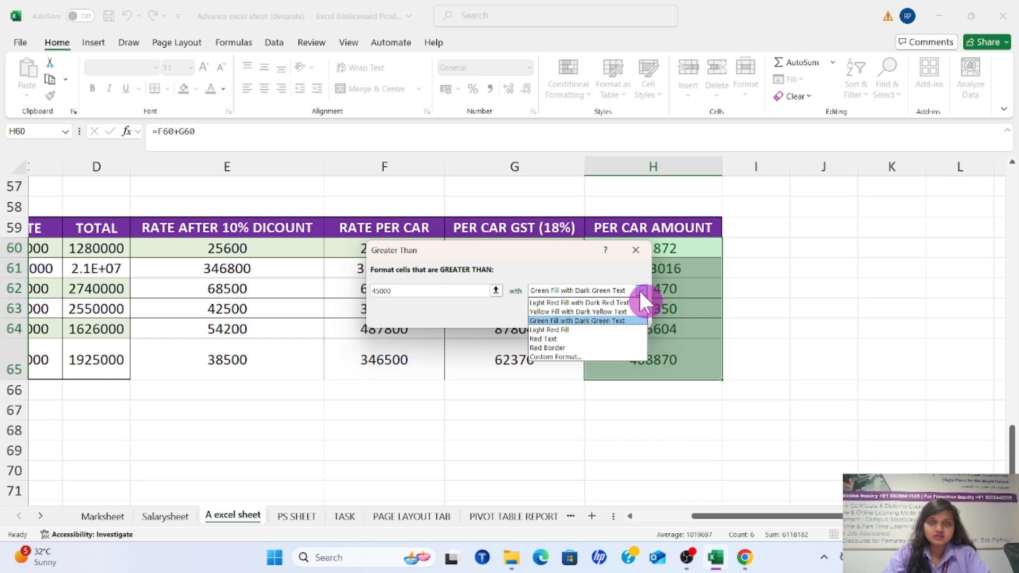
left_click(604, 318)
Move the Greater Than dialog off the amounts, preview the threshold 450000, and dismiss the rule without applying it
left_click_drag(524, 251, 374, 219)
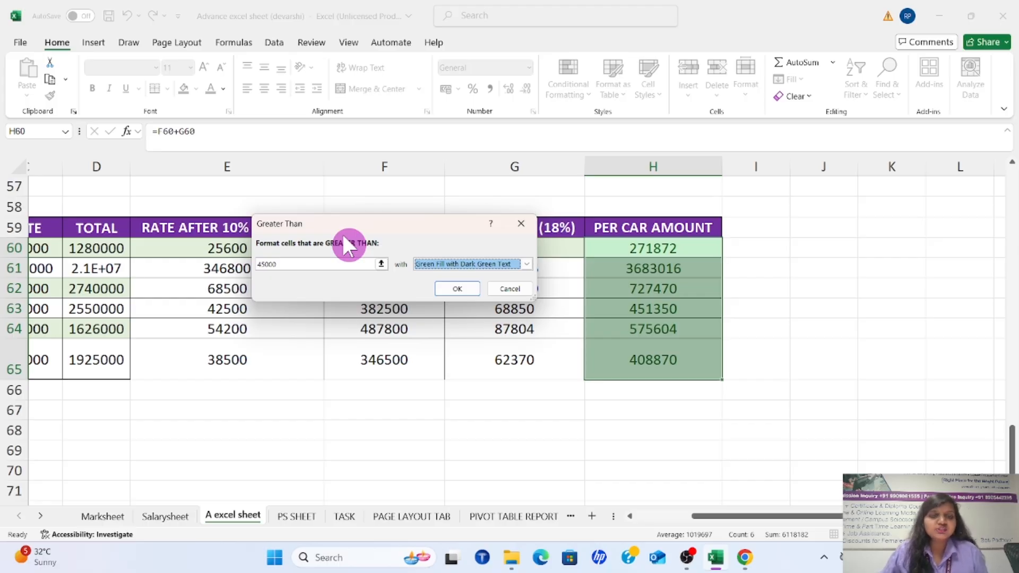
left_click(285, 265)
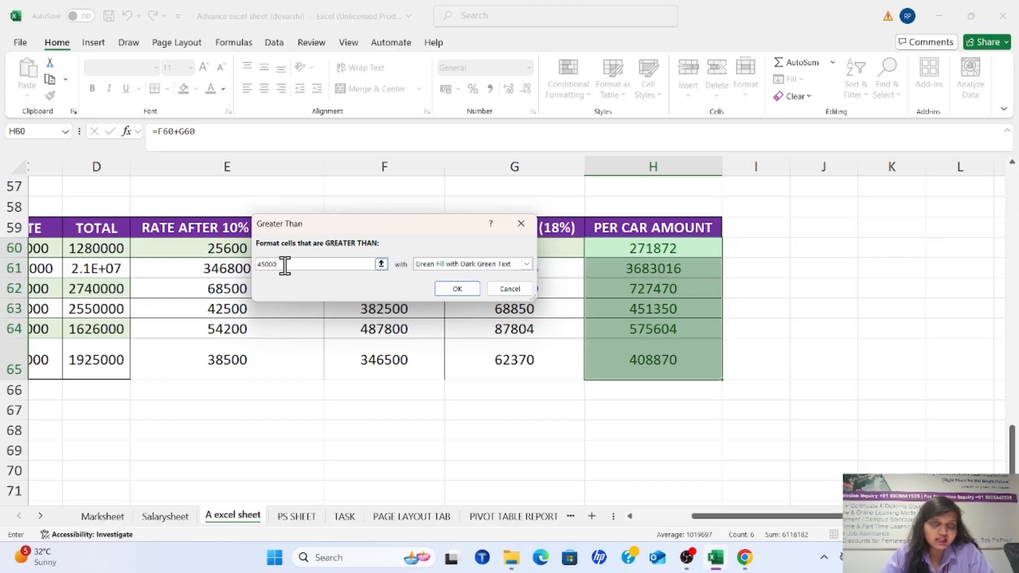
type("0")
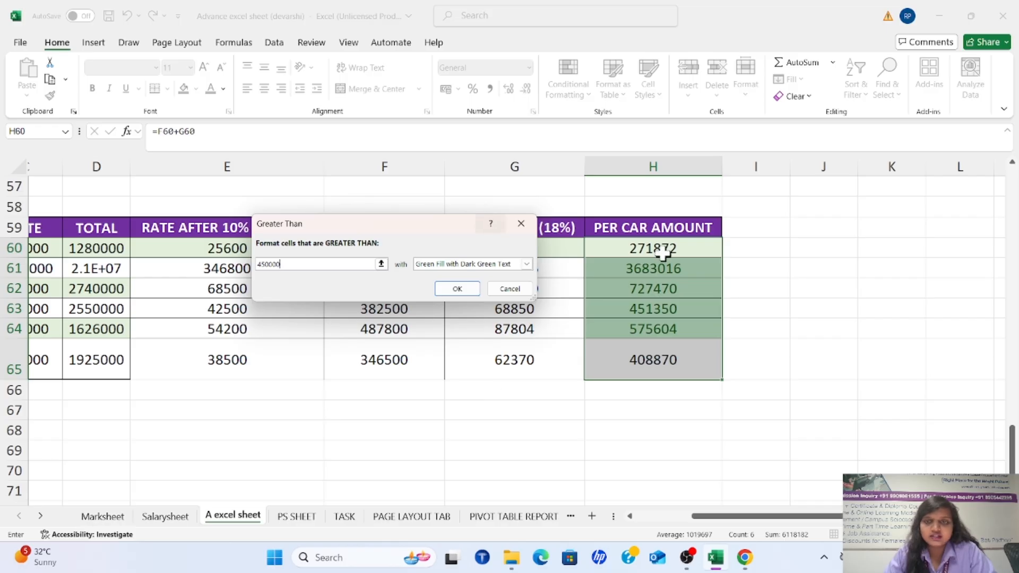
left_click(527, 218)
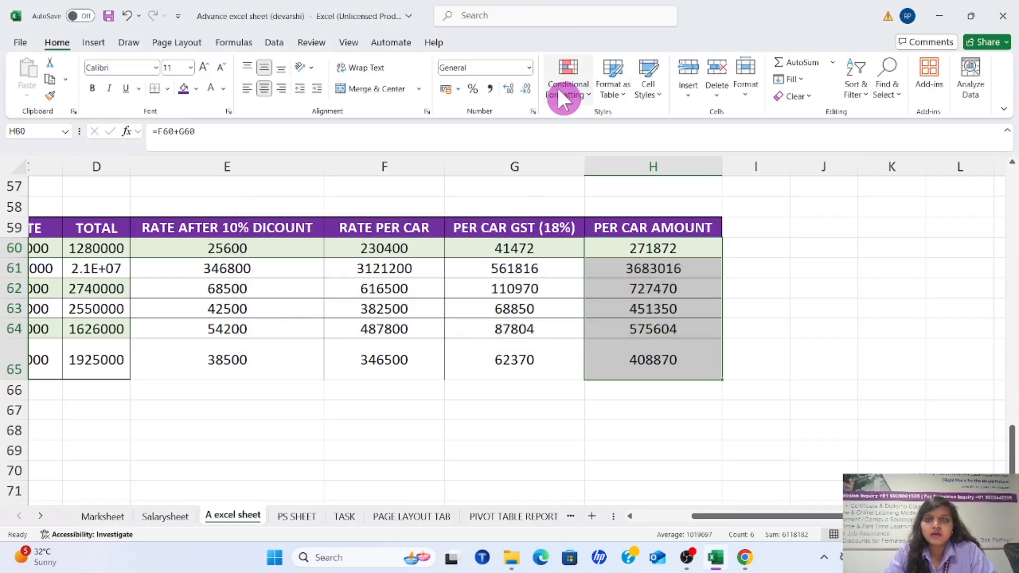
Preview a Less Than highlight rule with the threshold 700000 on H60:H65 and dismiss it without applying
left_click(574, 89)
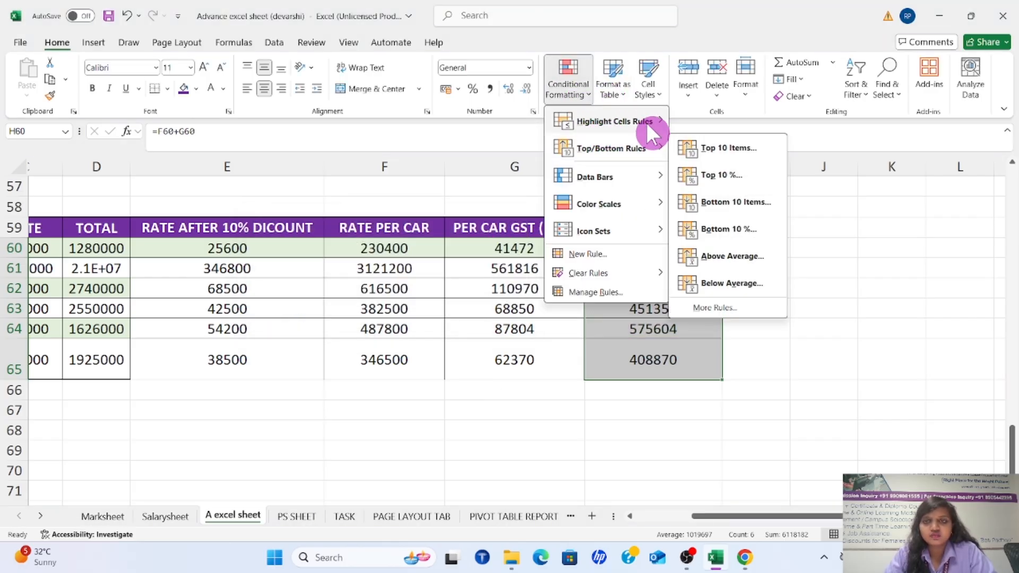
mouse_move(633, 123)
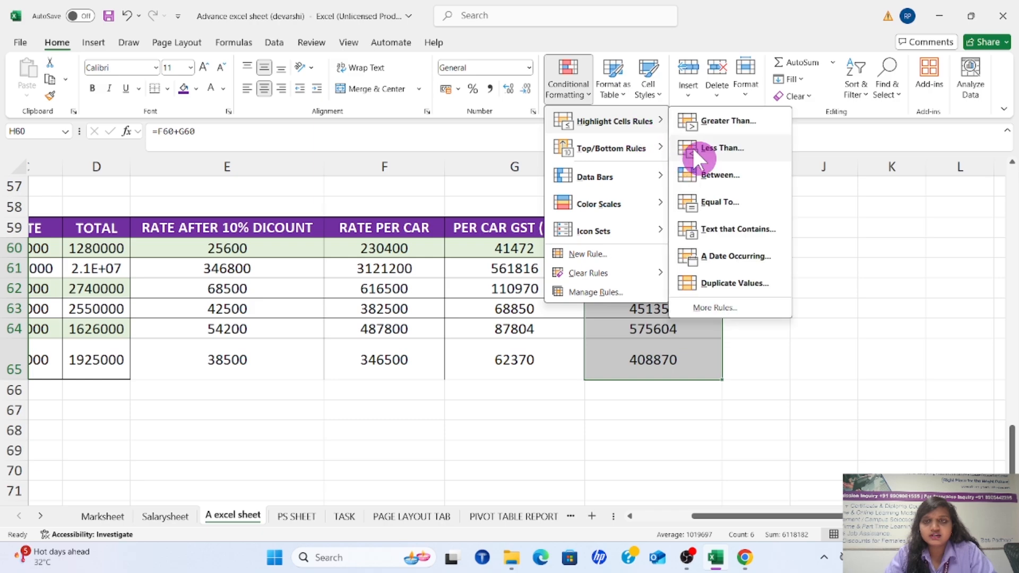
left_click(696, 143)
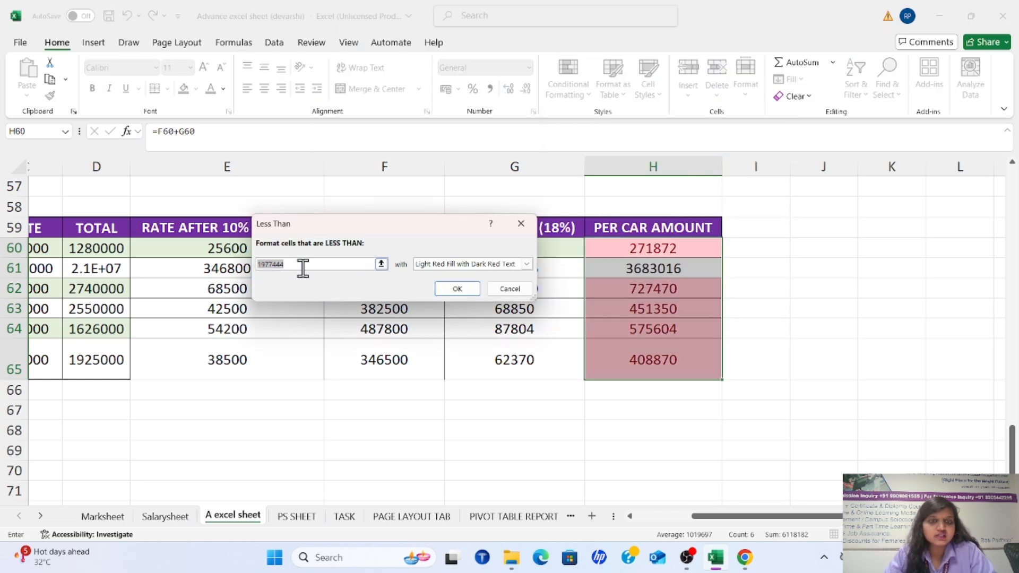
key("BackSpace")
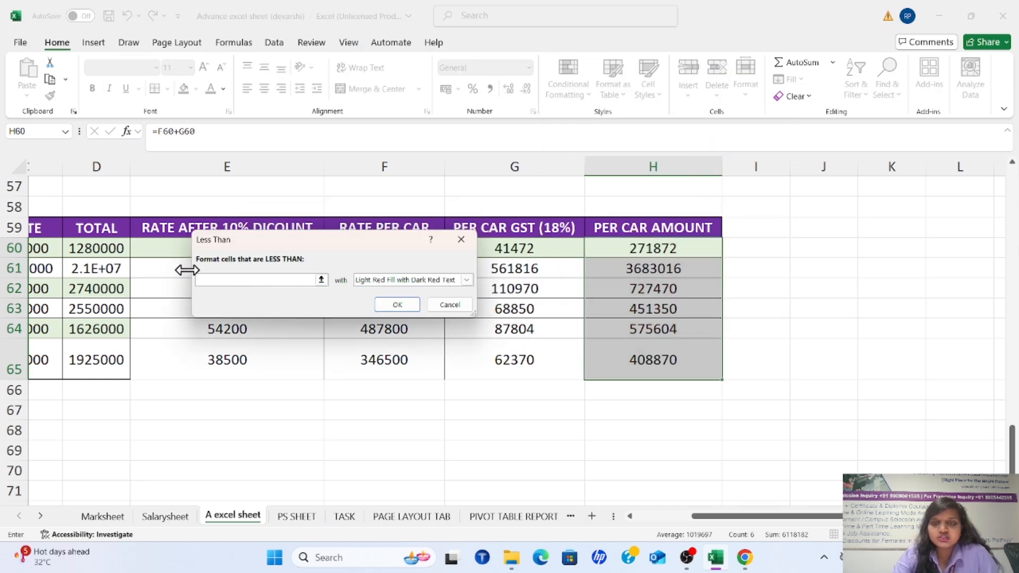
type("700000")
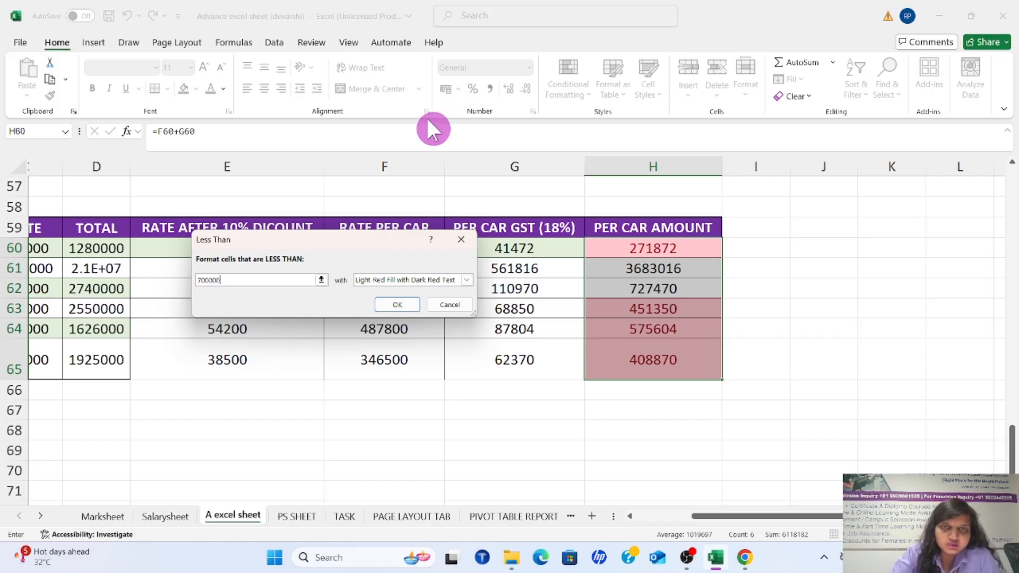
left_click(461, 239)
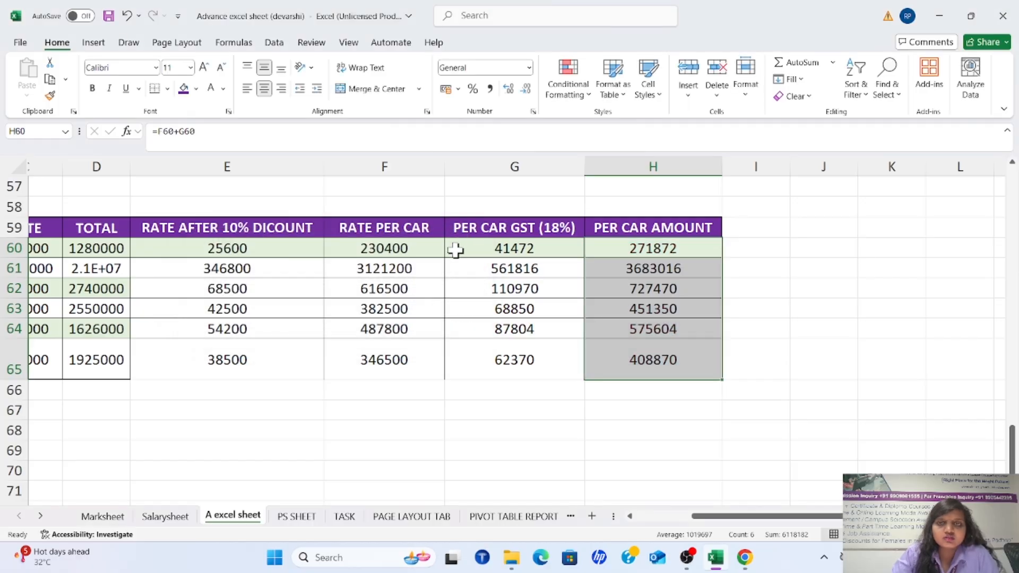
Try a Between highlight rule on H60:H65 with 7000000 as its first limit
left_click(589, 96)
mouse_move(615, 115)
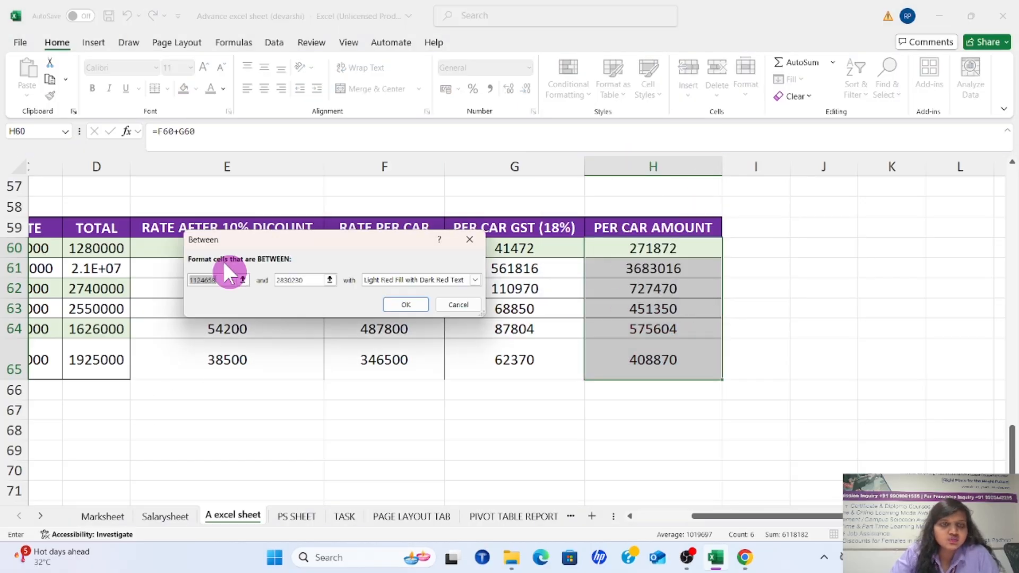
left_click(315, 280)
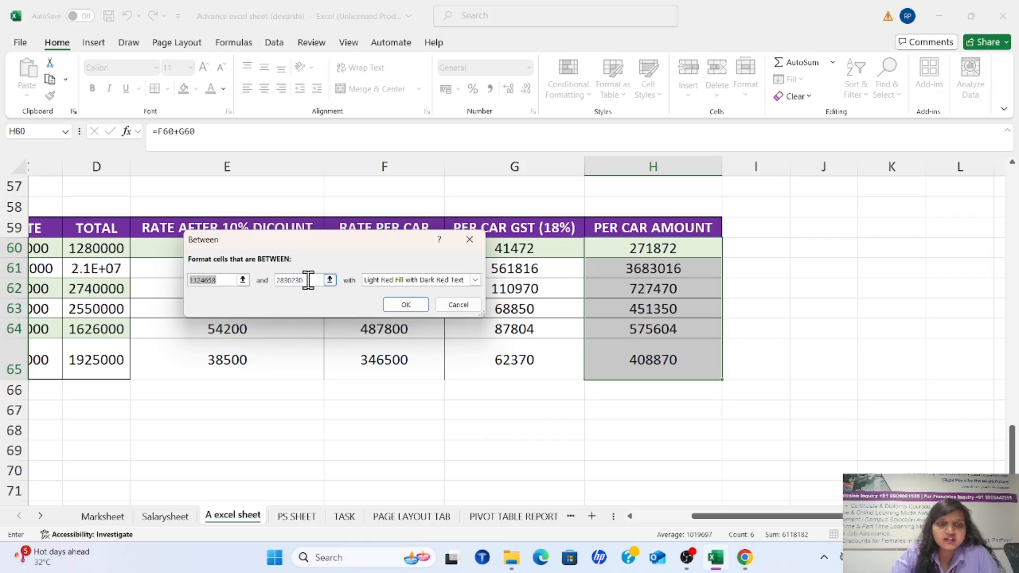
left_click(220, 280)
key("BackSpace")
key("BackSpace")
key("BackSpace")
key("BackSpace")
key("BackSpace")
key("BackSpace")
key("BackSpace")
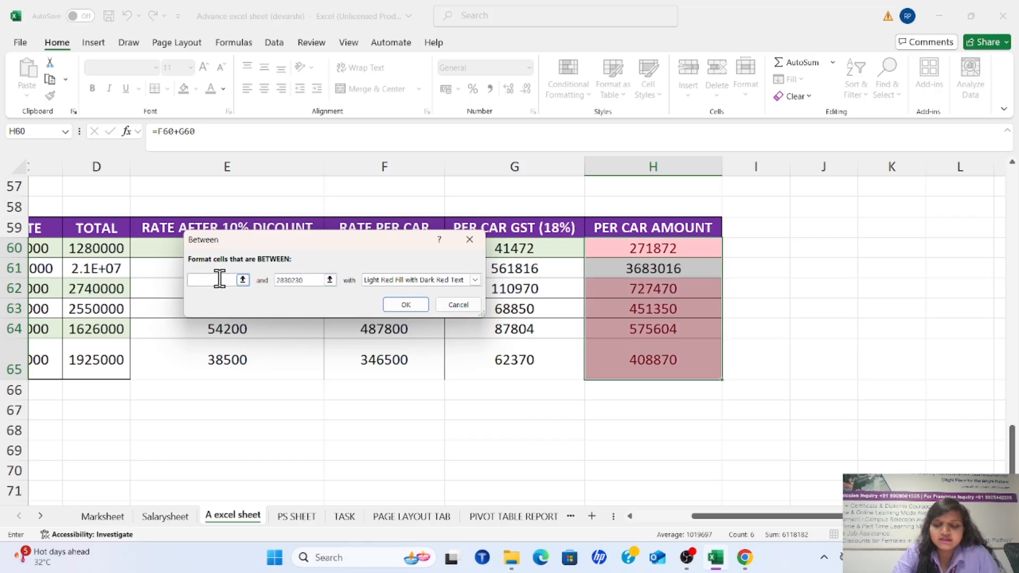
type("70000")
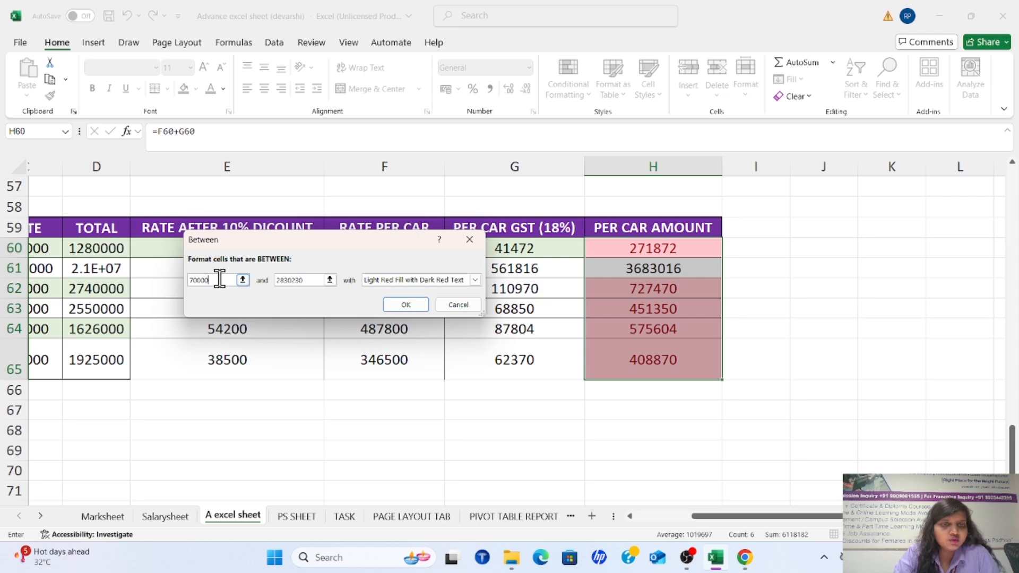
type("00")
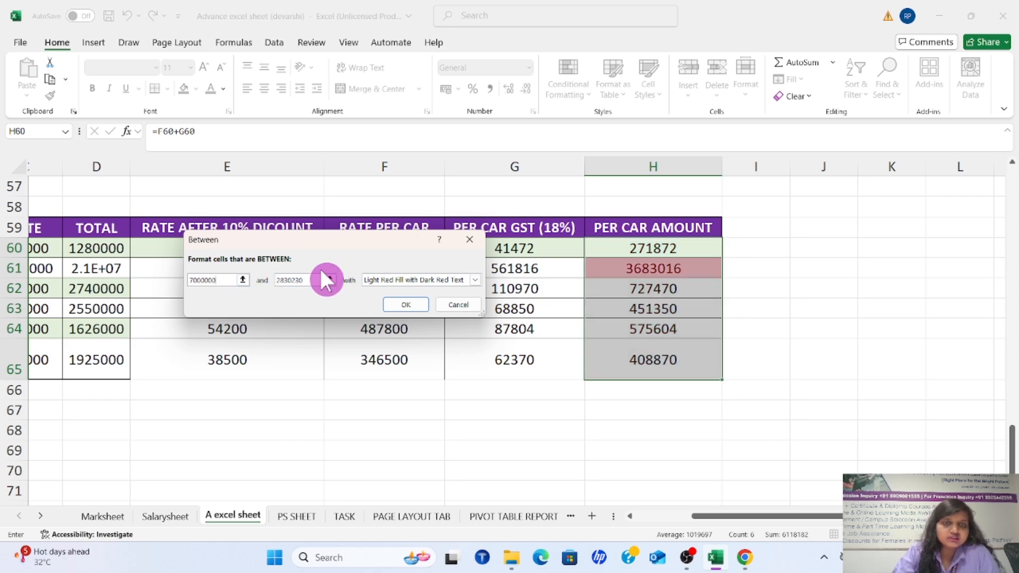
Set the Between rule's second limit to 1200000 to preview it, and dismiss the rule without applying it
key("BackSpace")
key("BackSpace")
key("BackSpace")
key("BackSpace")
key("BackSpace")
key("BackSpace")
key("BackSpace")
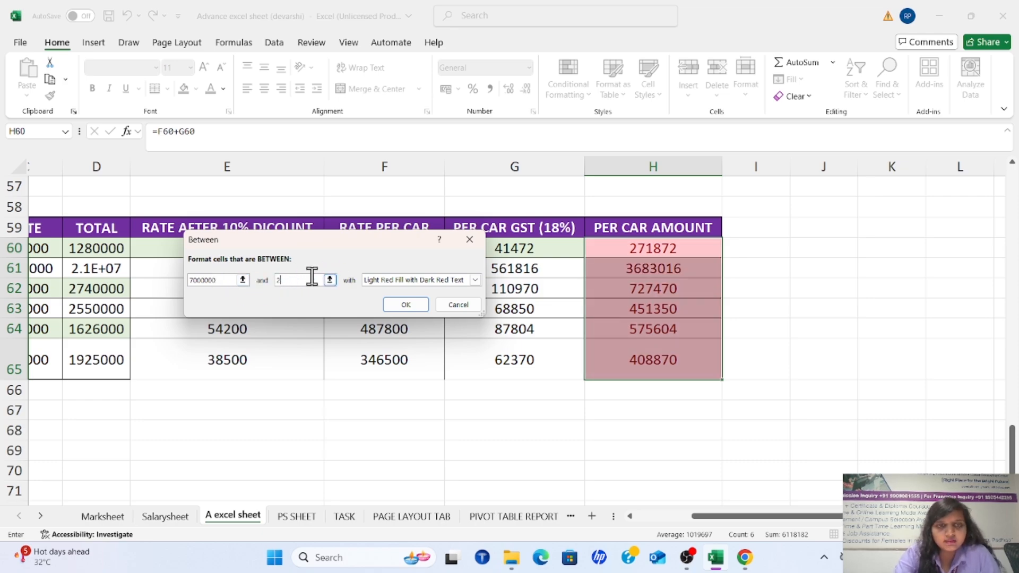
type("1200000")
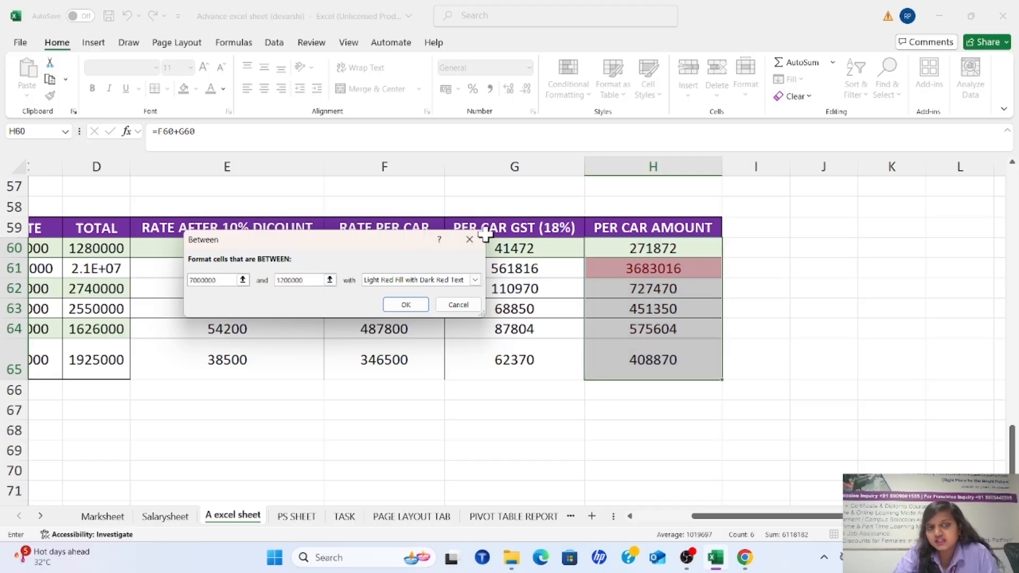
left_click(470, 240)
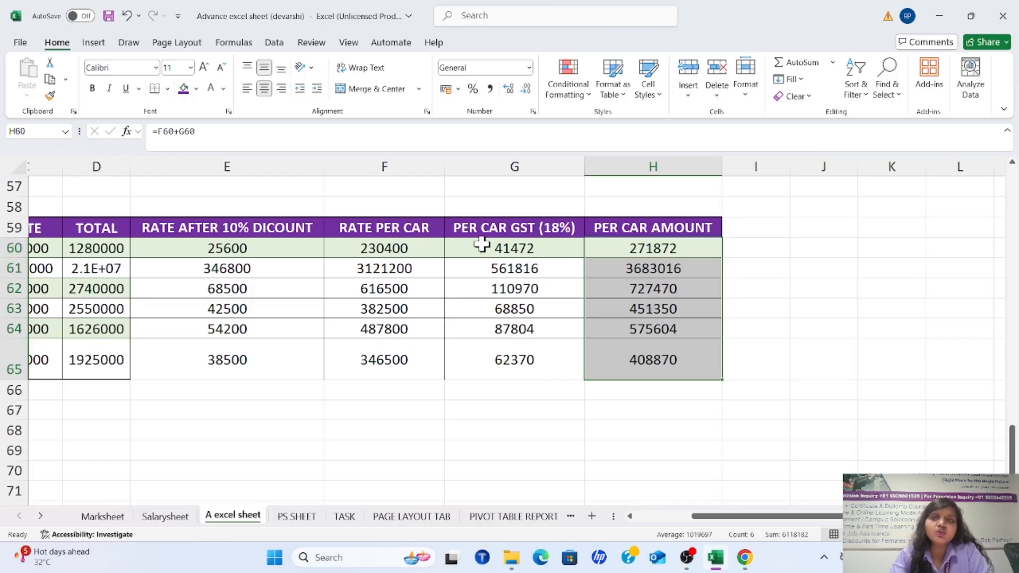
Try an Equal To highlight rule on the PER CAR AMOUNT values in H60:H65 with the value 451350
left_click(560, 91)
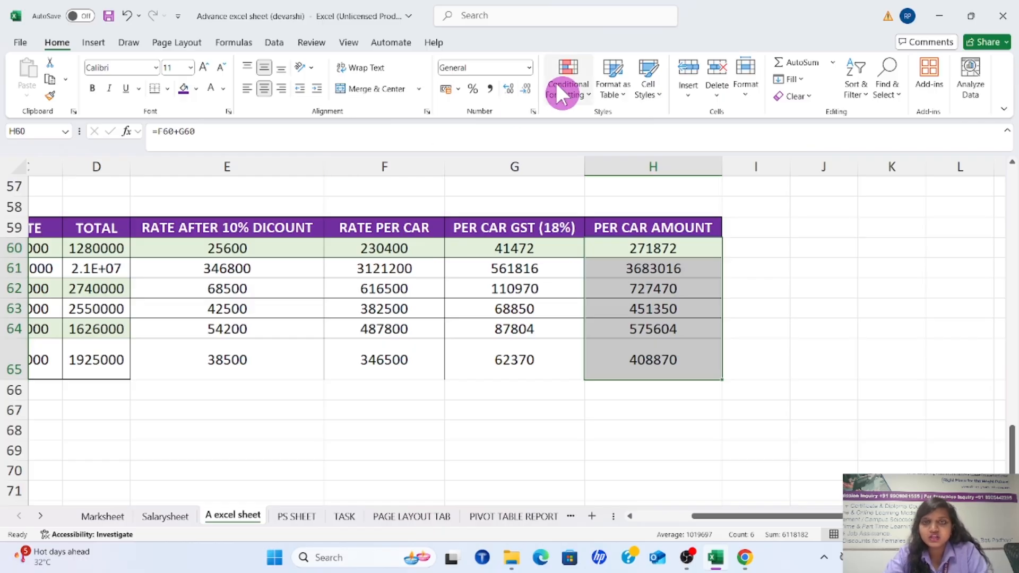
left_click(584, 98)
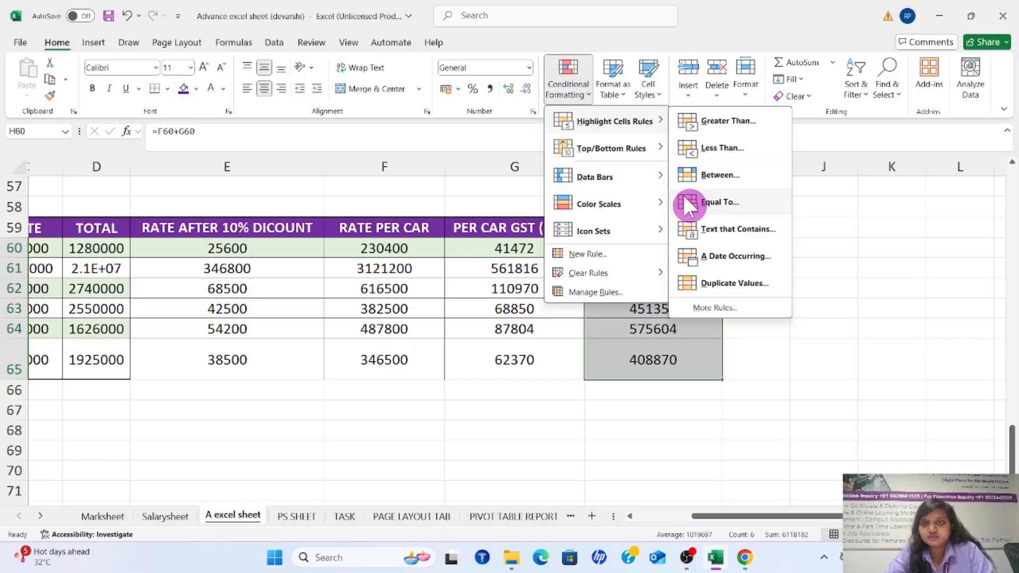
left_click(701, 207)
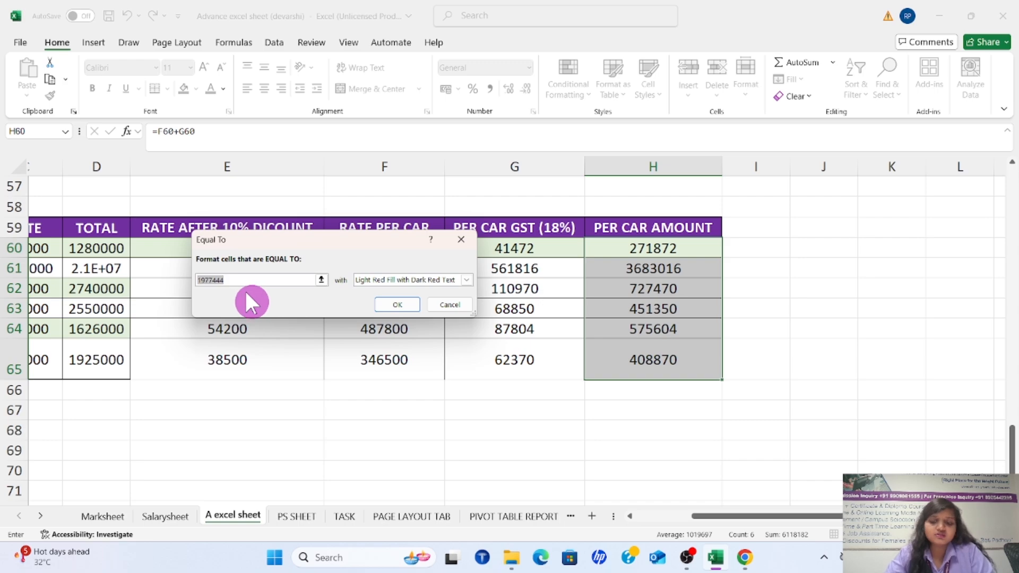
key("BackSpace")
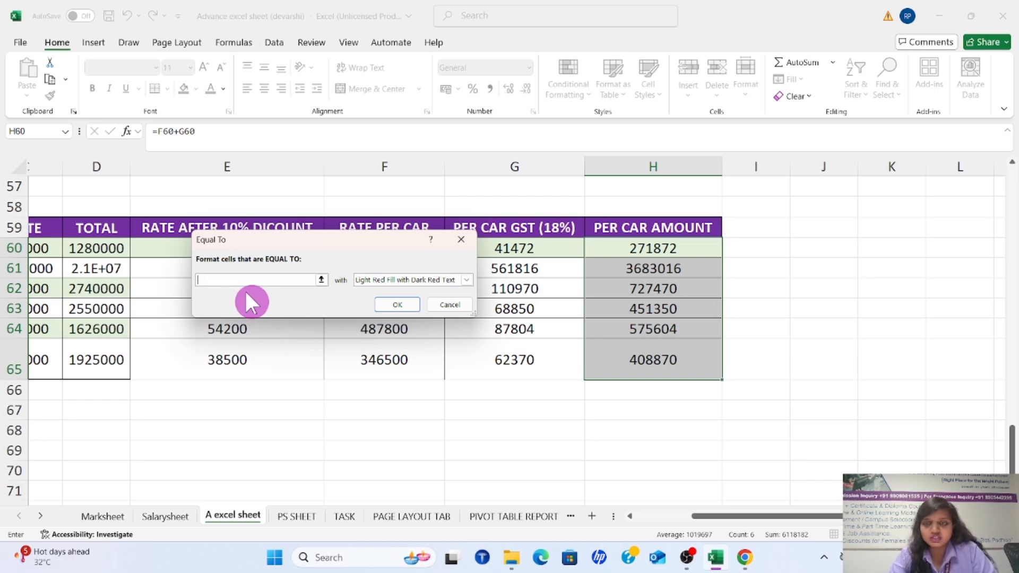
type("45")
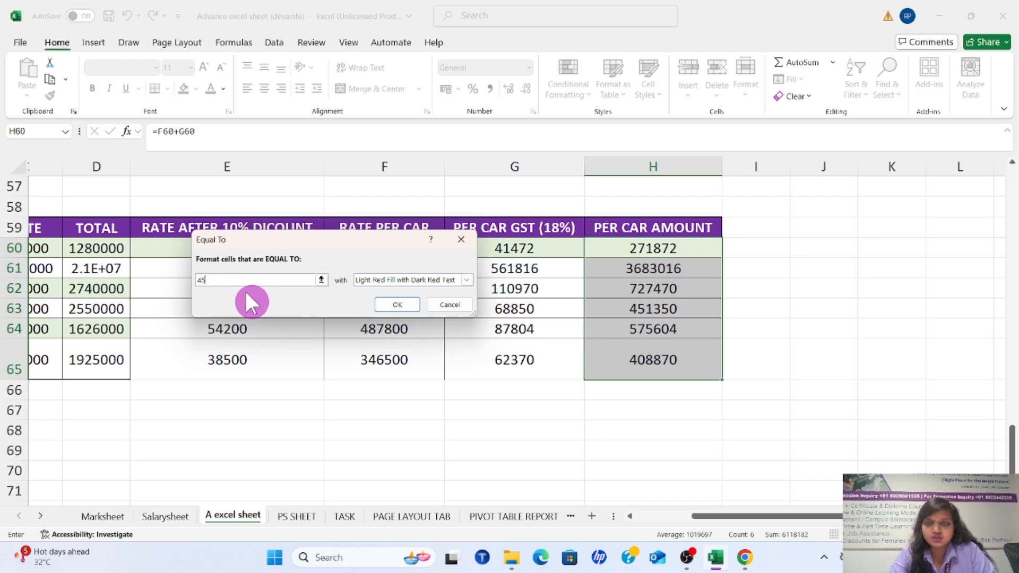
type("1350")
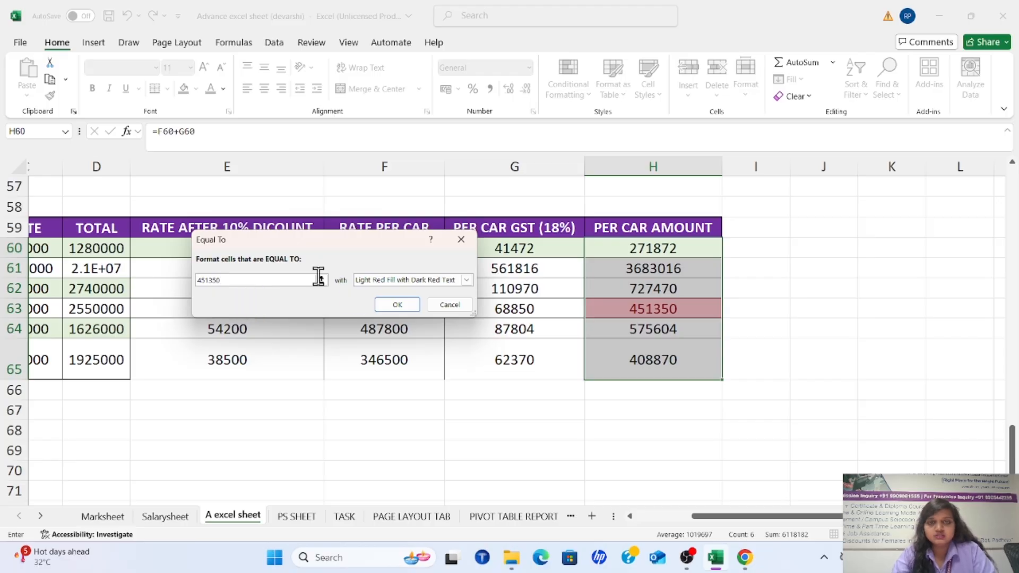
Preview the Equal To rule with green, light red and yellow fill formats, and dismiss it without applying
left_click(461, 279)
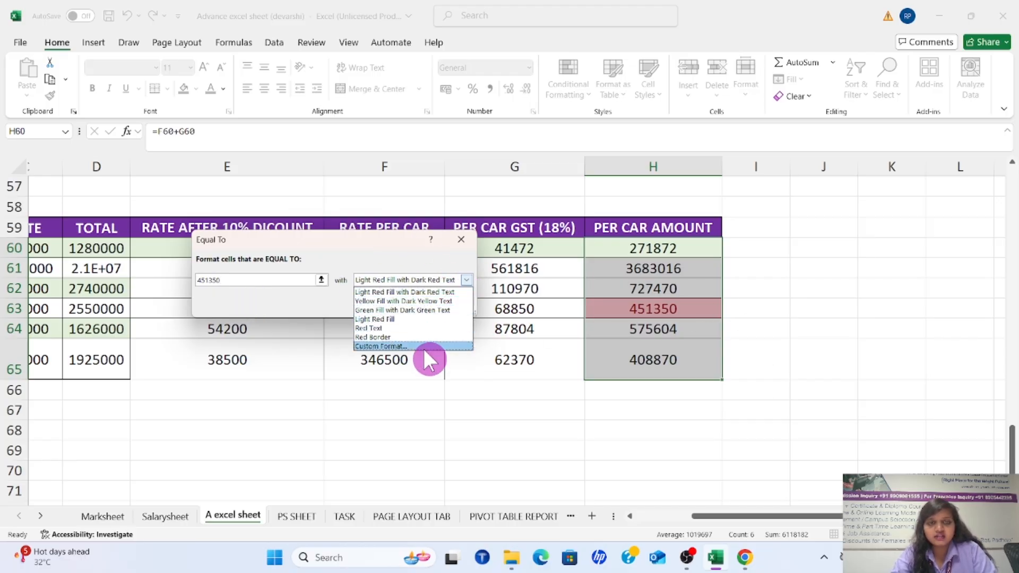
left_click(409, 310)
left_click(467, 279)
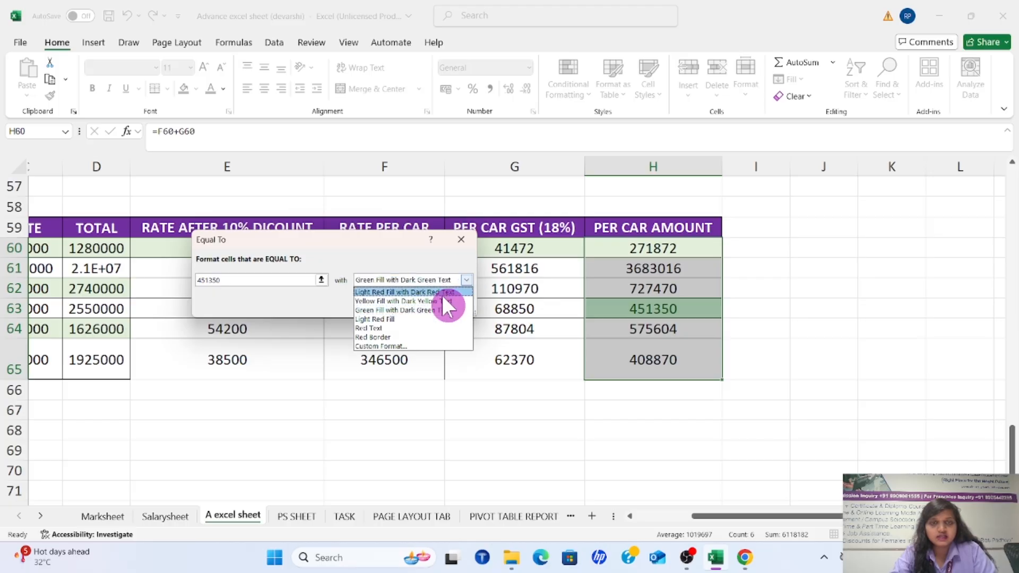
left_click(441, 292)
left_click(471, 279)
left_click(449, 300)
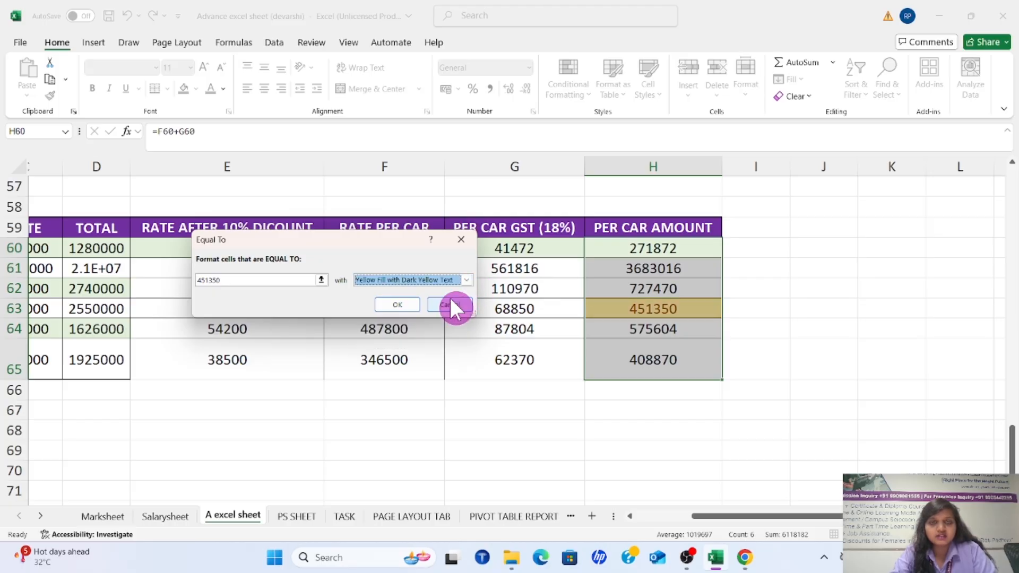
left_click(467, 235)
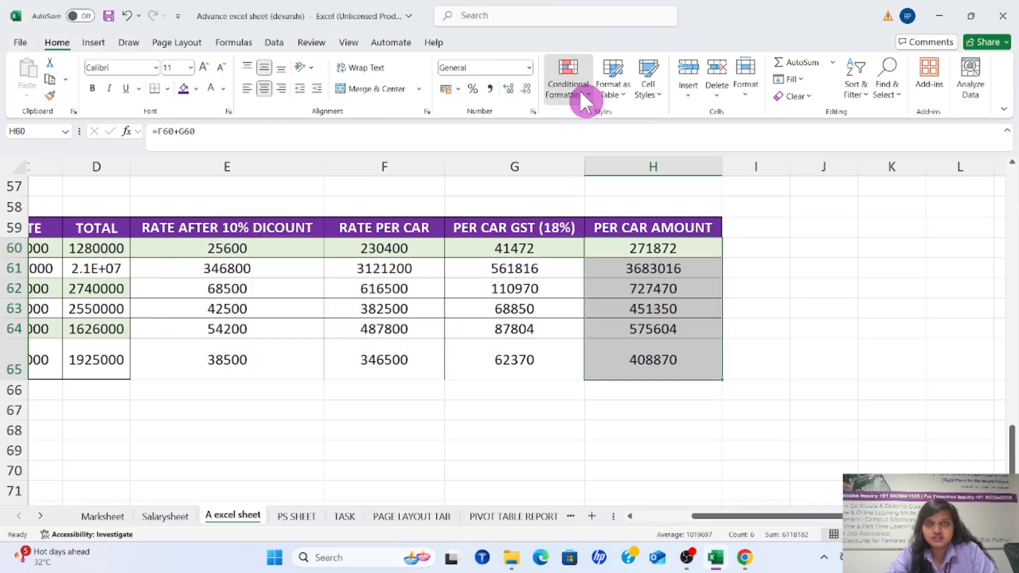
left_click(578, 88)
mouse_move(605, 120)
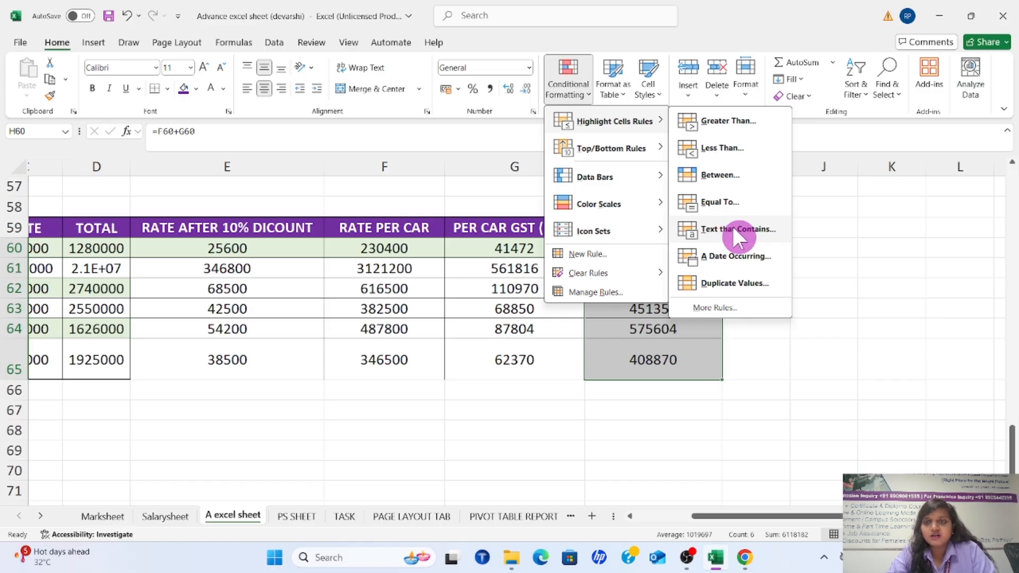
left_click(531, 440)
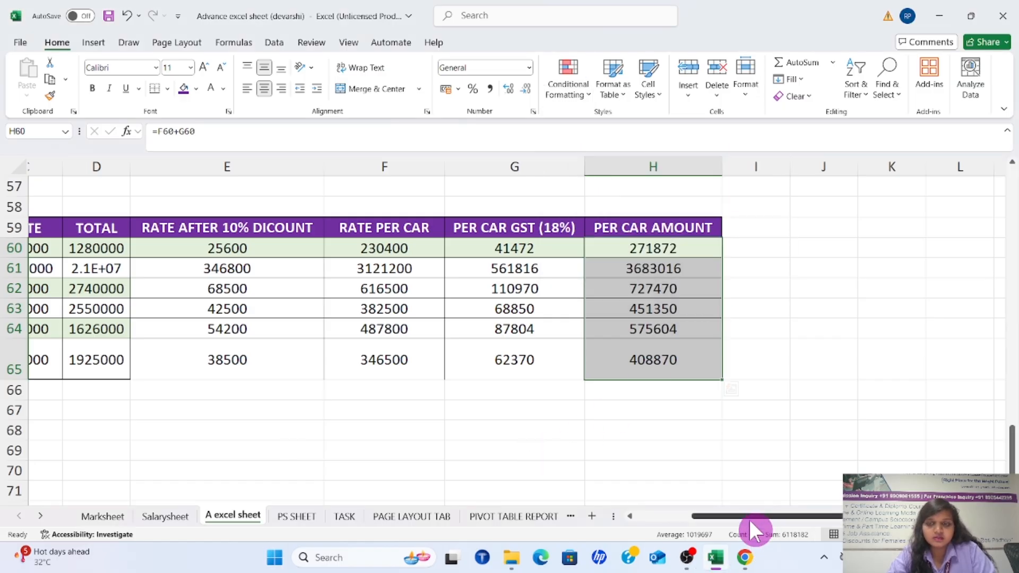
Try a Text That Contains highlight rule on the CAR column cells A59:A65 with the text SWIFT
left_click_drag(748, 518, 658, 527)
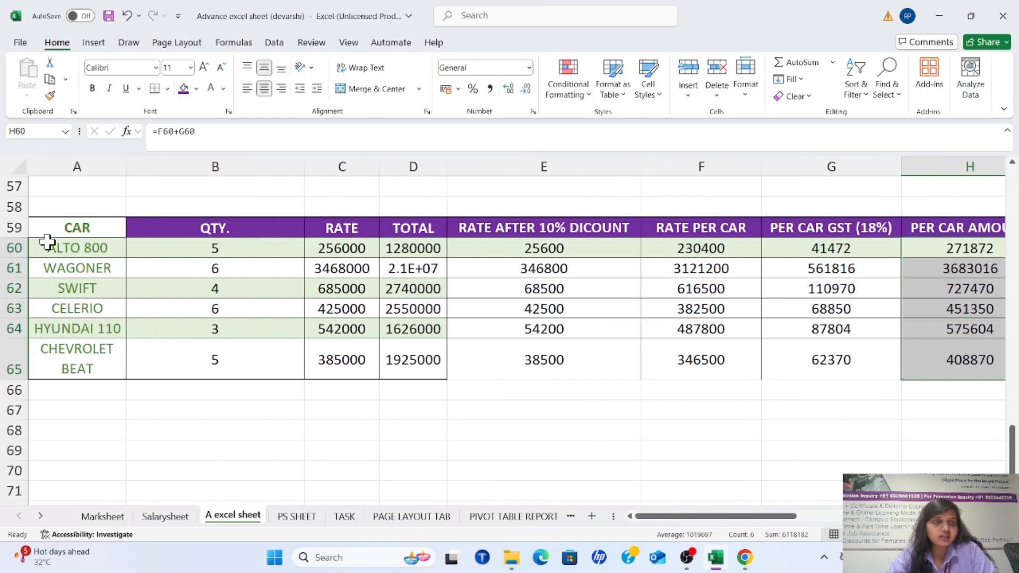
left_click_drag(75, 228, 49, 362)
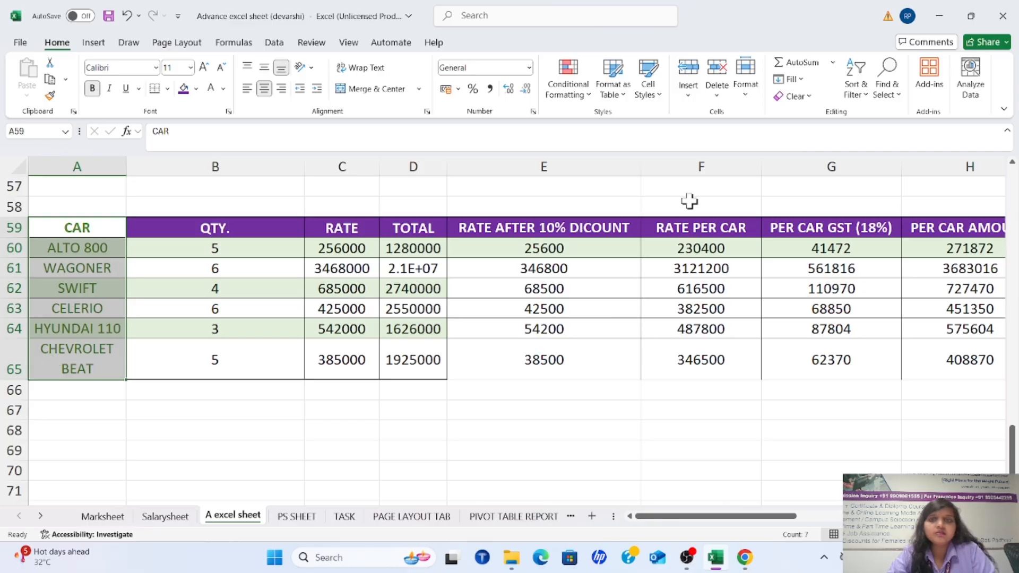
left_click(584, 91)
mouse_move(632, 122)
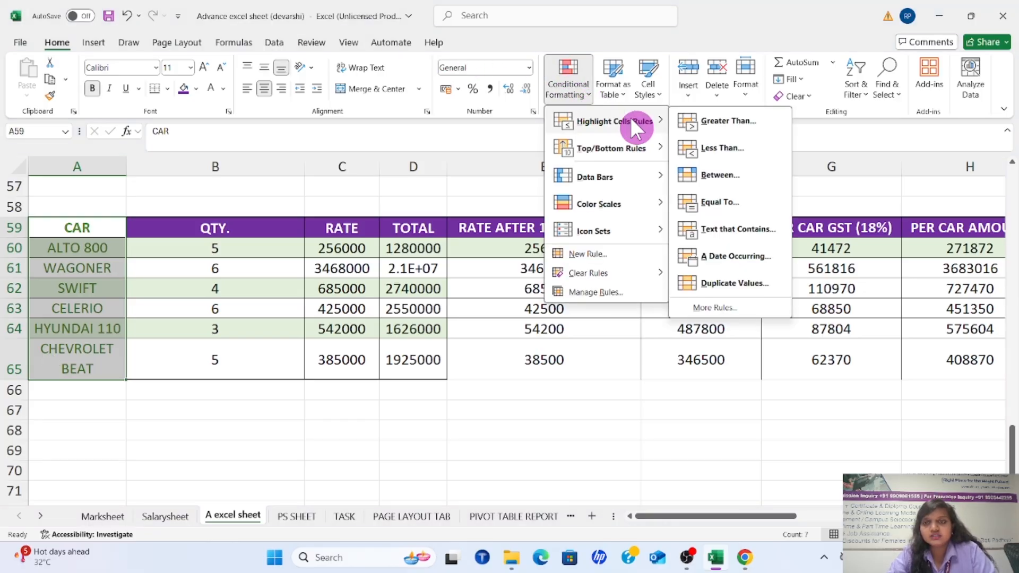
left_click(731, 223)
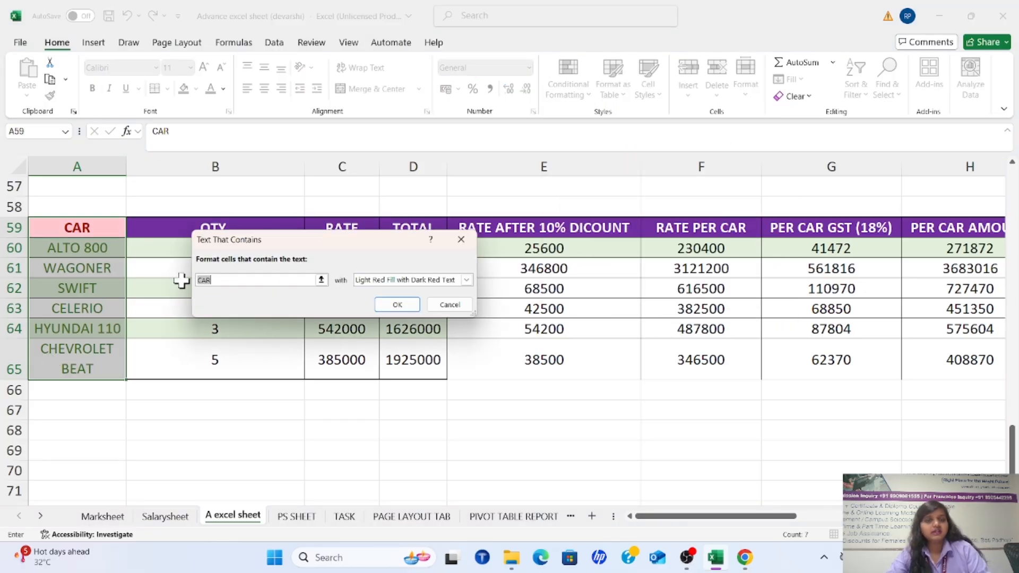
key("BackSpace")
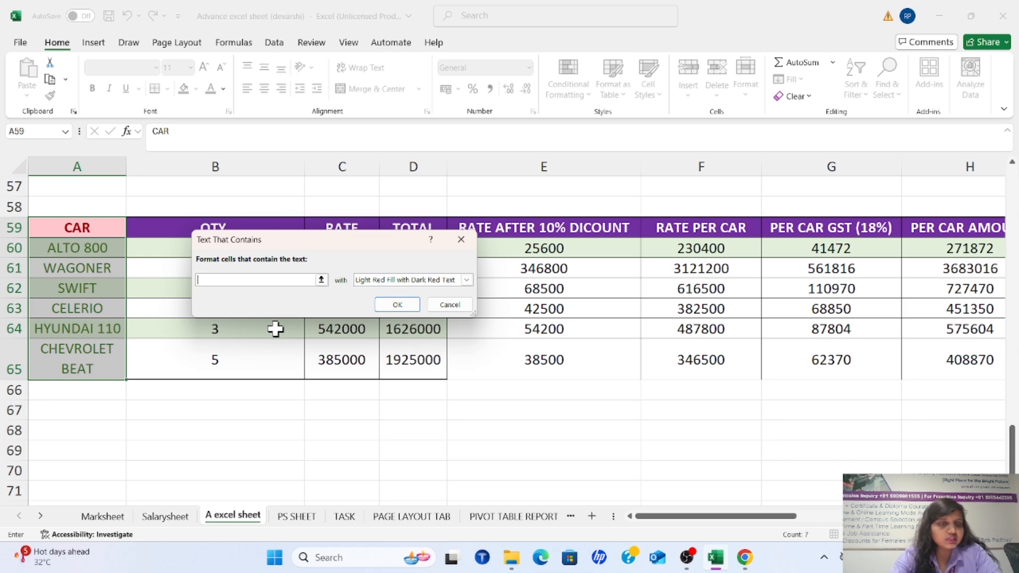
type("W")
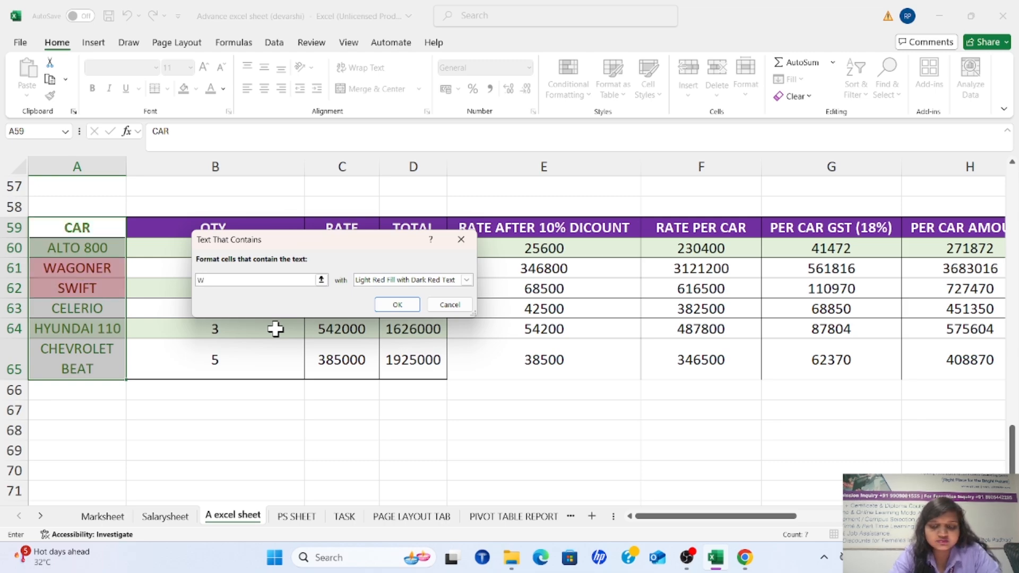
key("BackSpace")
type("SWIFT")
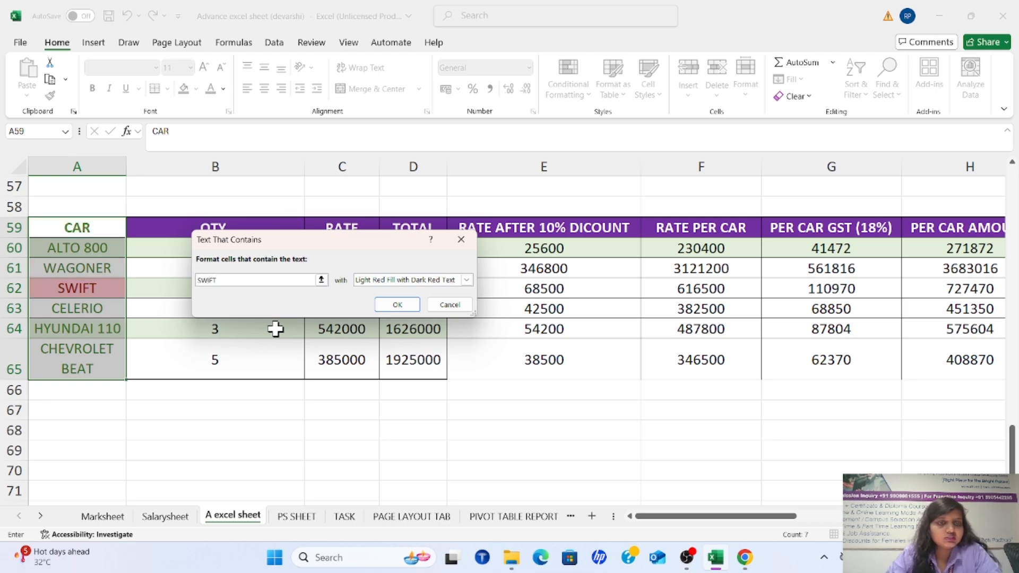
Preview the SWIFT text rule with green, light red and yellow fill formats, and dismiss it without applying
left_click(467, 279)
left_click(460, 307)
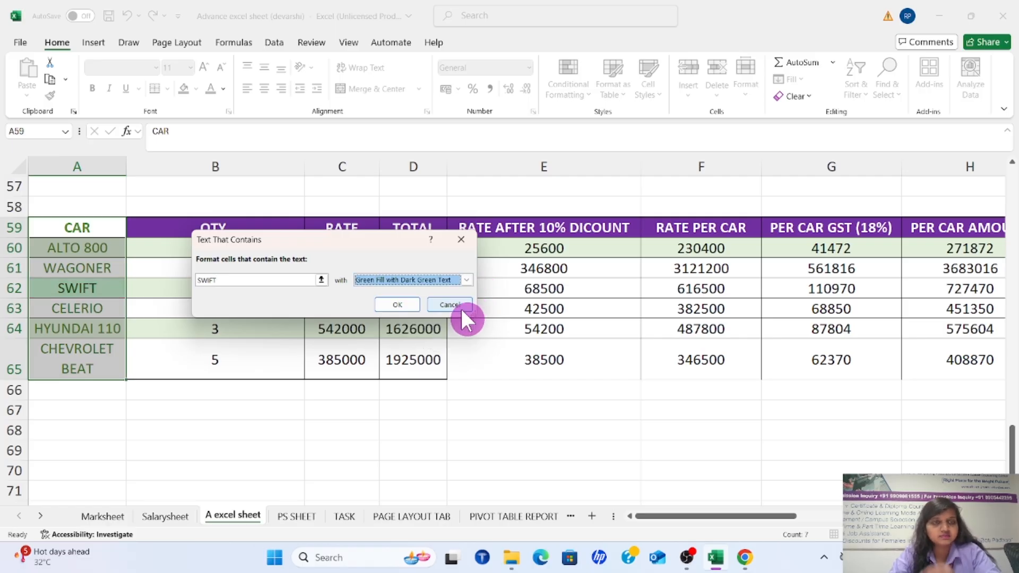
left_click(465, 280)
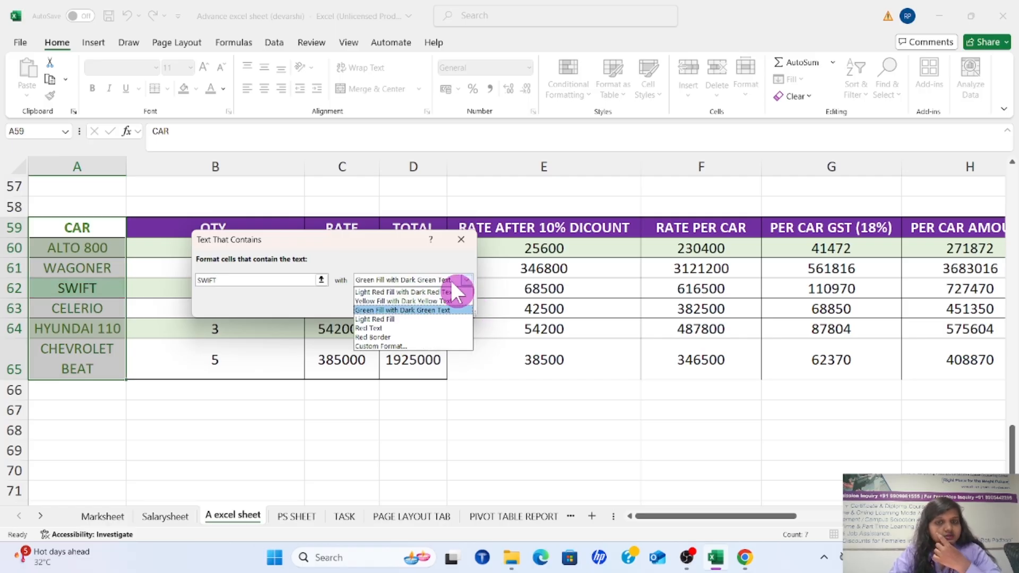
left_click(438, 292)
left_click(465, 279)
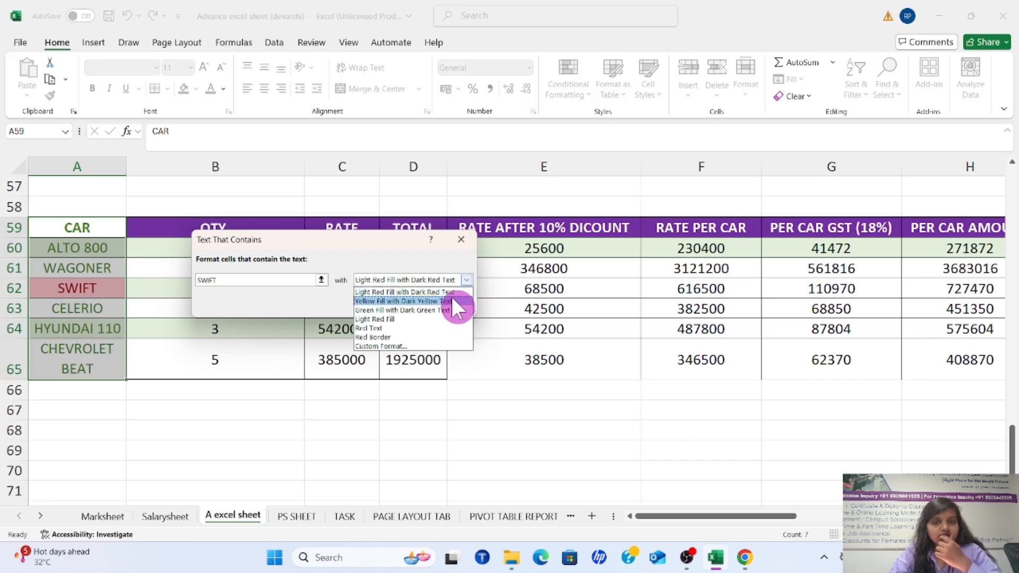
left_click(448, 297)
left_click(462, 240)
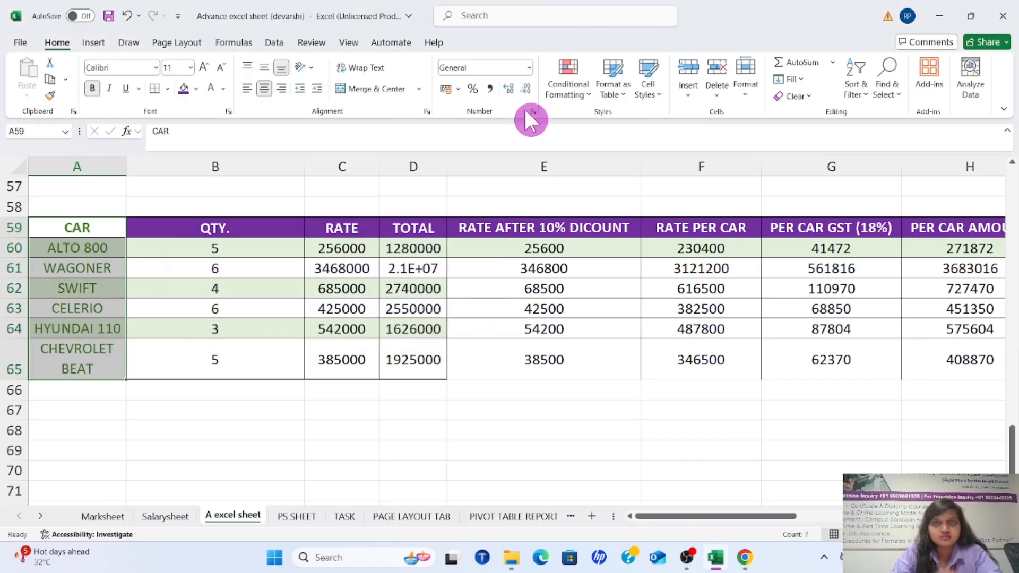
left_click(571, 85)
key("Escape")
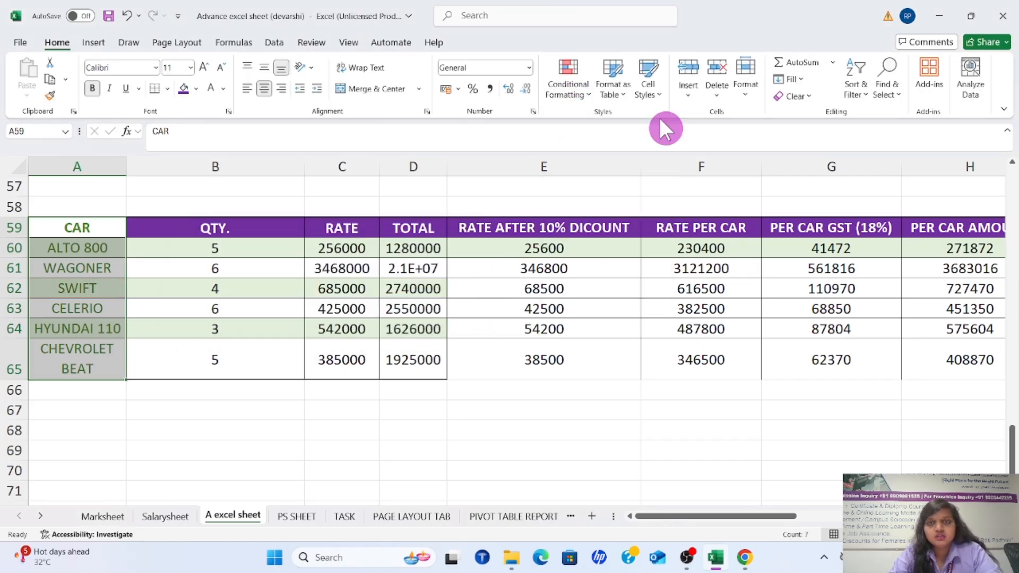
left_click(575, 96)
mouse_move(619, 114)
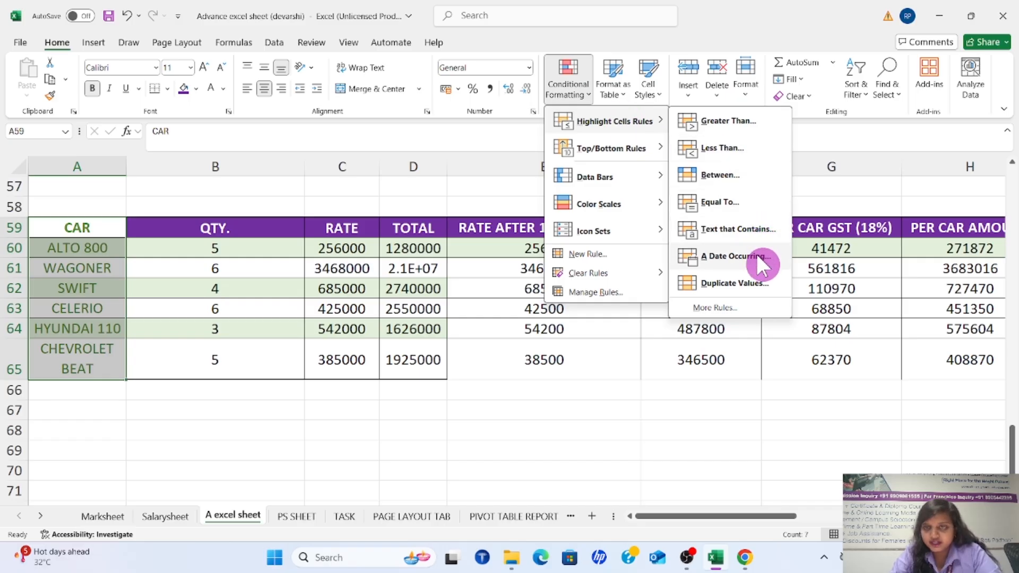
left_click(627, 351)
Preview a Duplicate Values highlight rule set to Unique on E60:H65, and dismiss it without applying
scroll(903, 285, "down", 1)
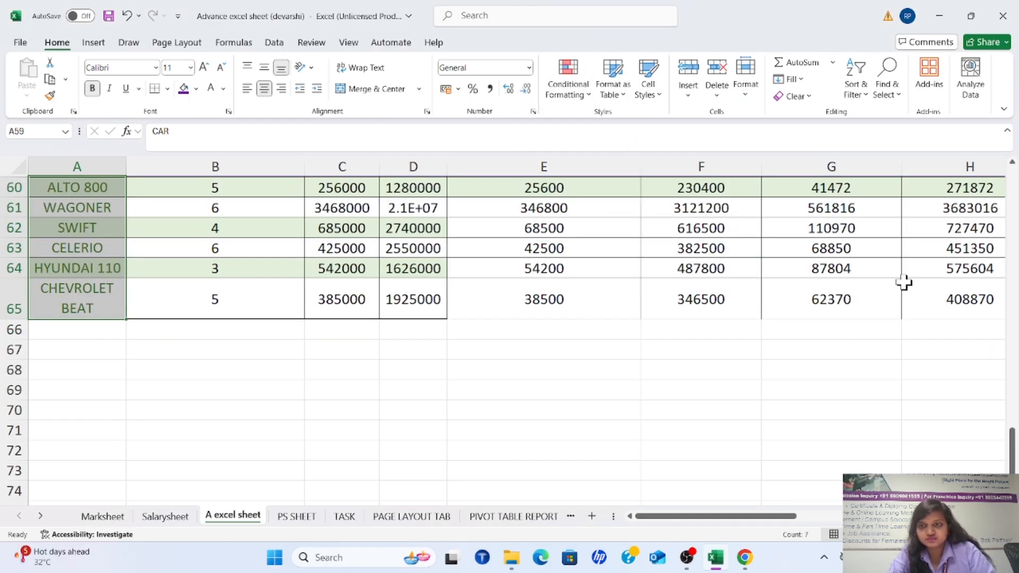
scroll(778, 331, "up", 3)
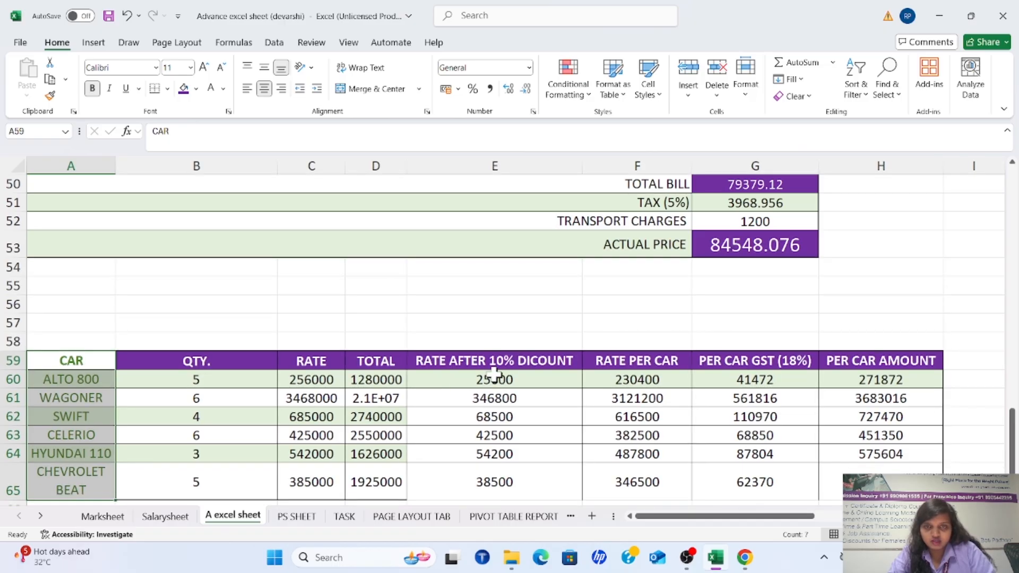
left_click_drag(493, 374, 849, 481)
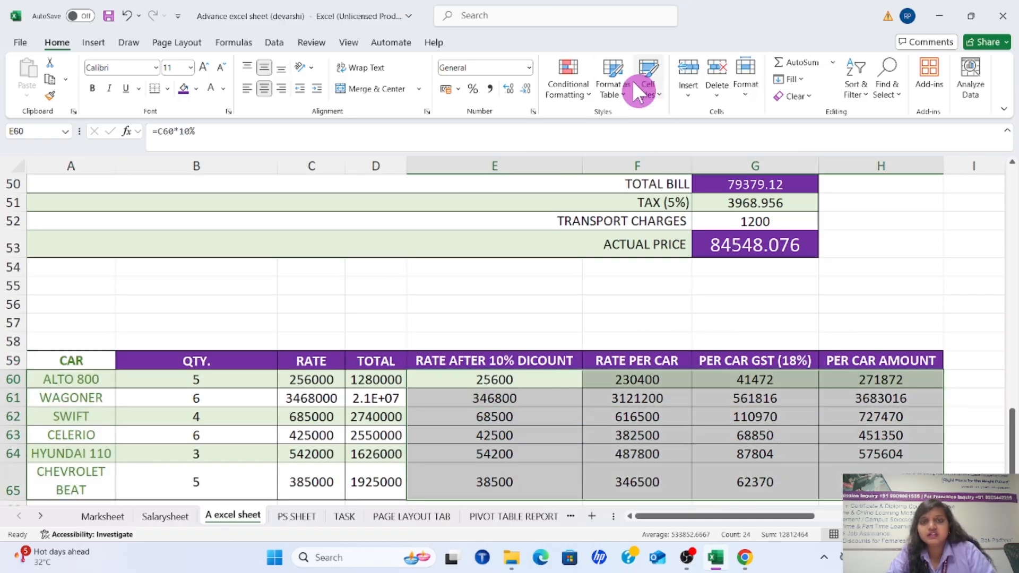
left_click(582, 88)
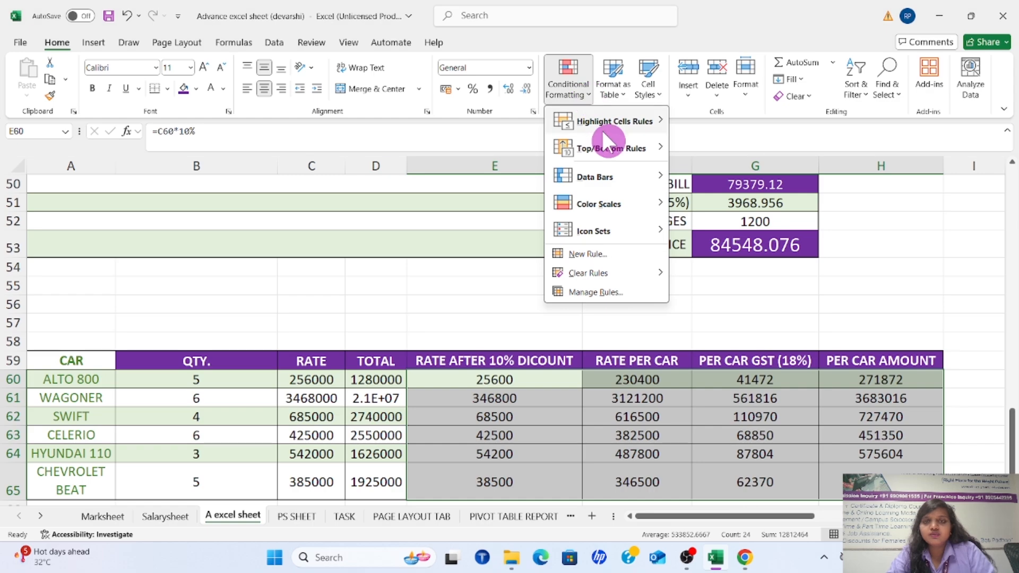
mouse_move(607, 122)
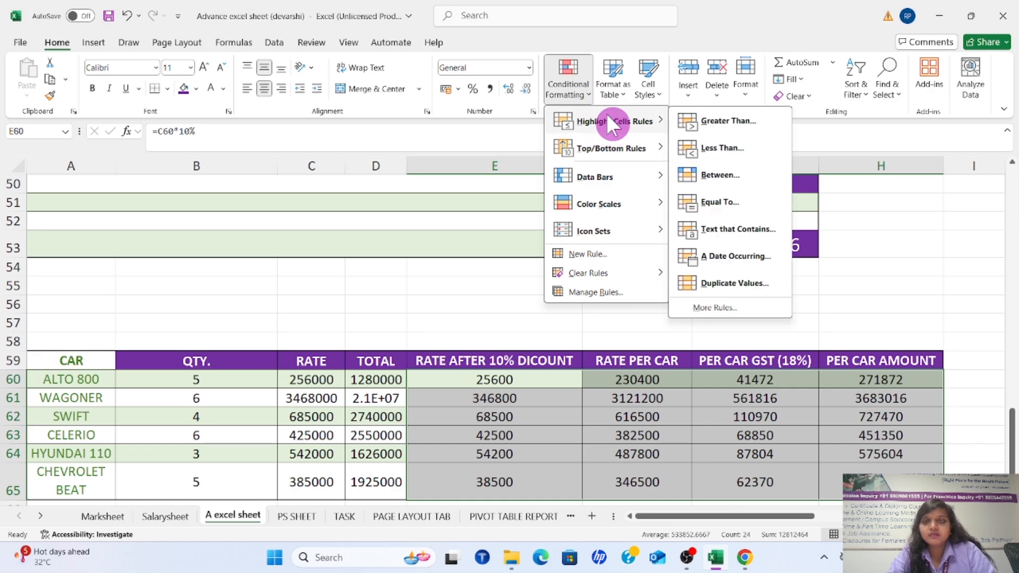
left_click(731, 282)
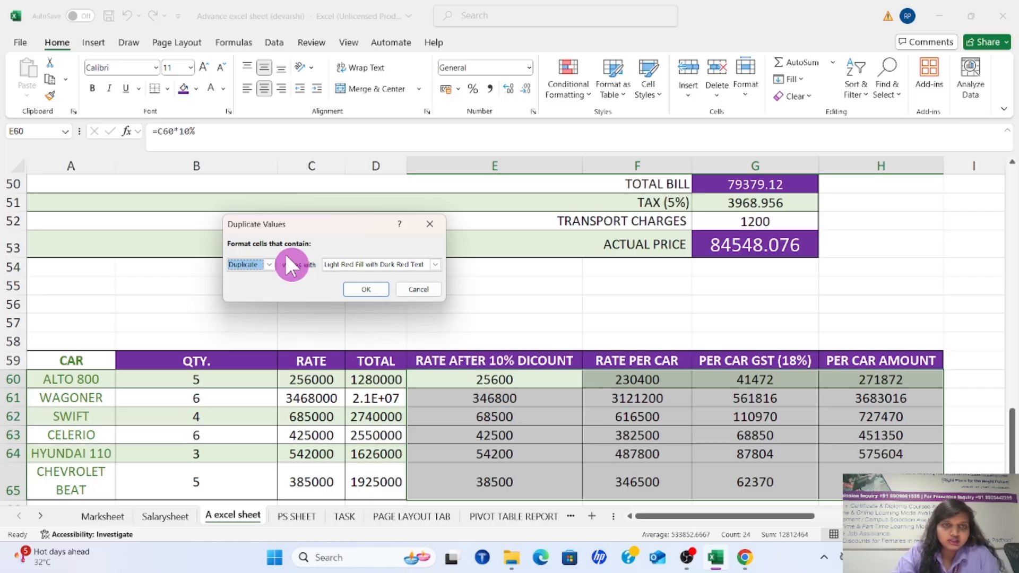
left_click(270, 265)
left_click(270, 285)
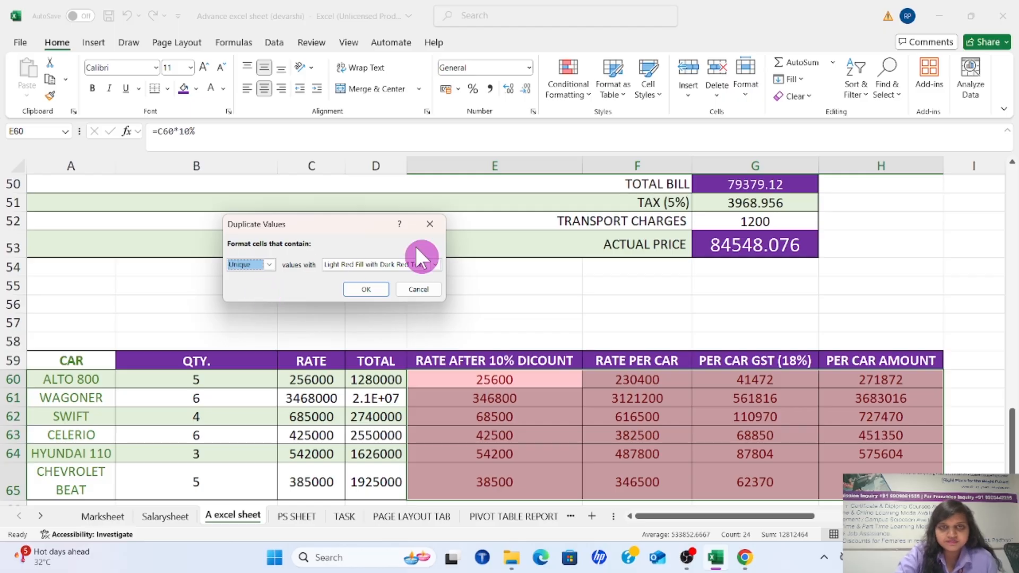
left_click(431, 227)
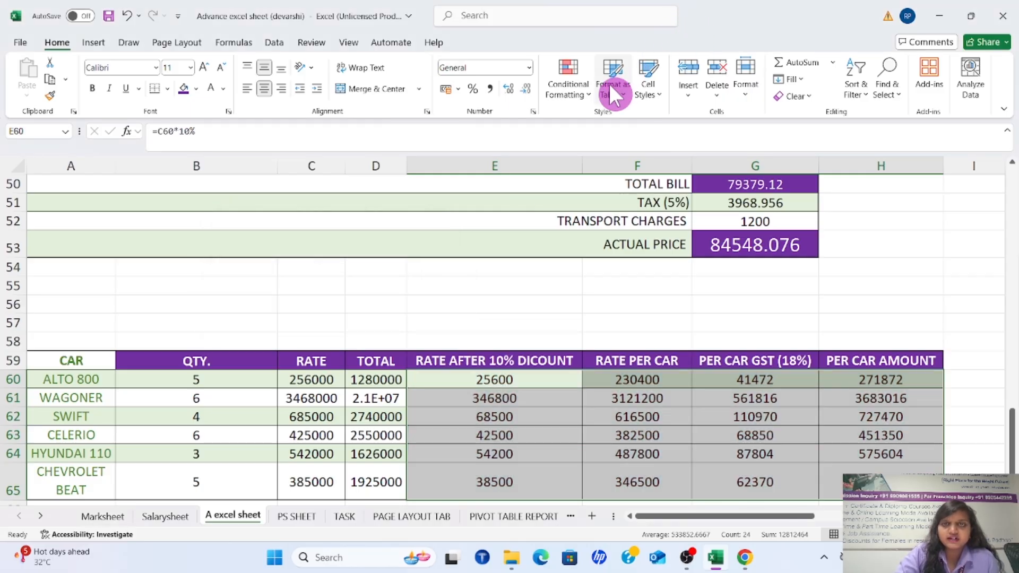
Preview a Top 10 Items rule with light red fill on E60:H65, and dismiss it without applying
left_click(583, 94)
mouse_move(605, 144)
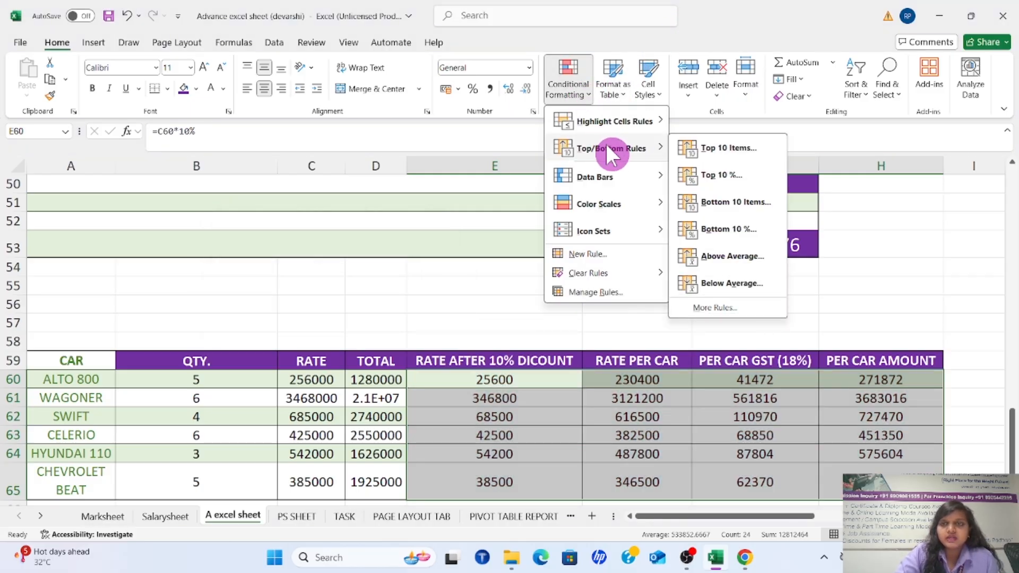
left_click(703, 148)
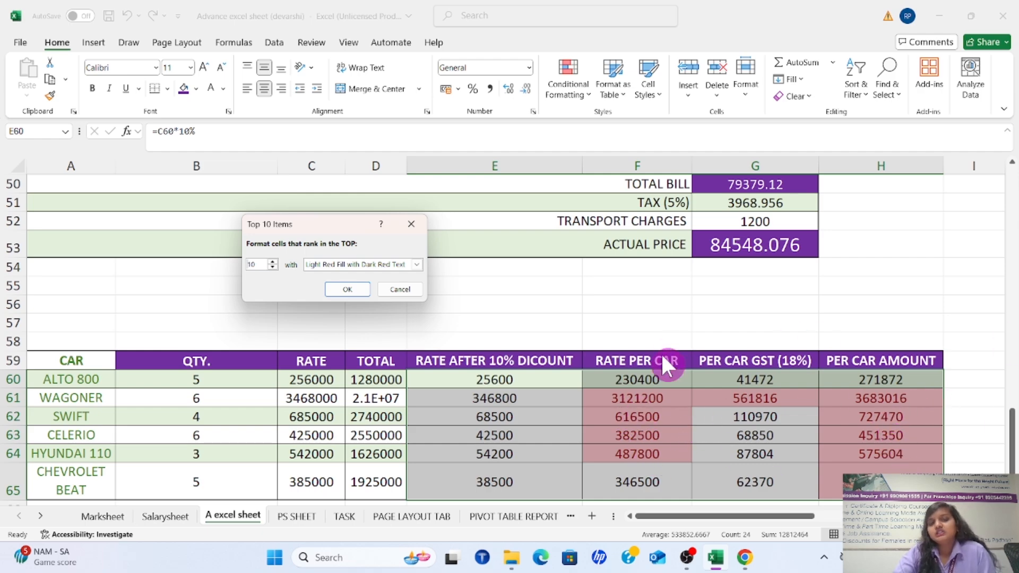
left_click(411, 223)
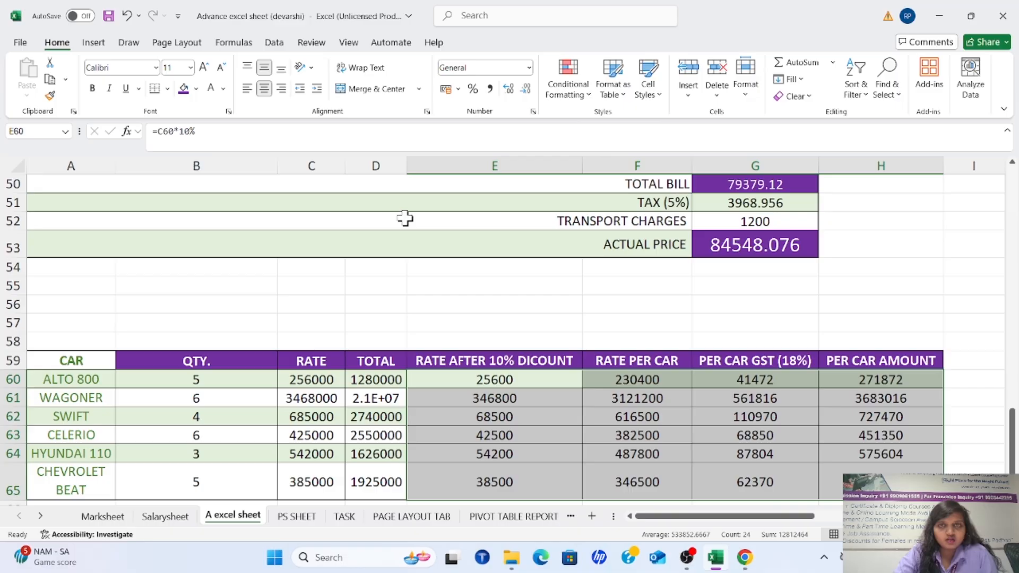
Preview a Top 10% rule on E60:H65 with the percentage raised to 24, and dismiss it without applying
left_click(590, 95)
mouse_move(618, 143)
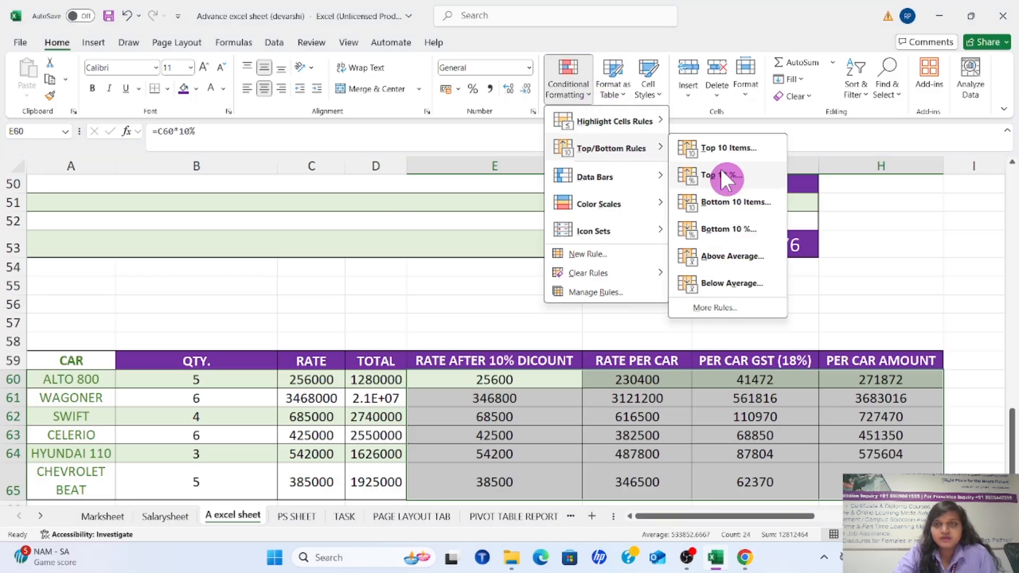
left_click(735, 174)
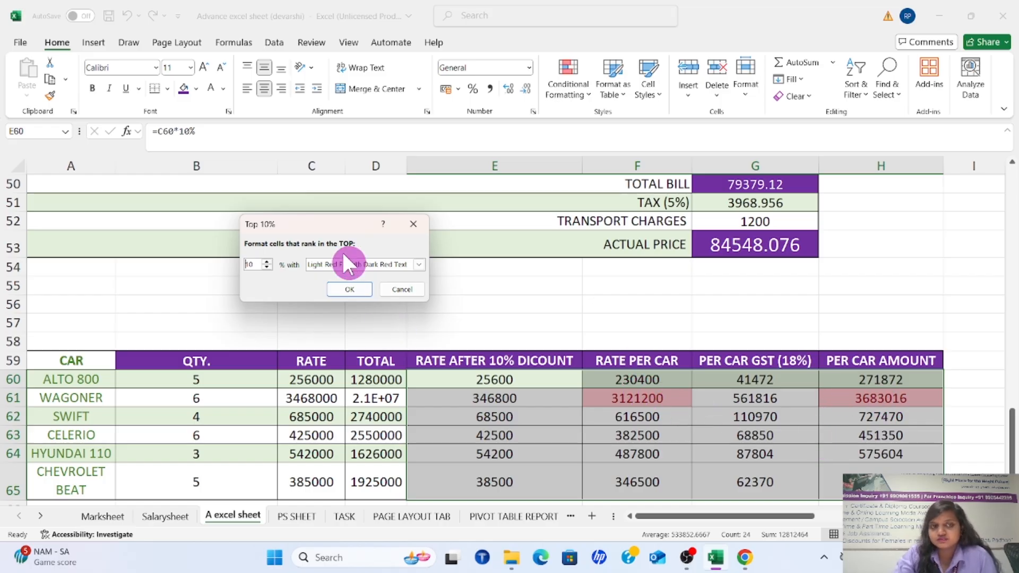
left_click(265, 261)
left_click(265, 261)
left_click(265, 261)
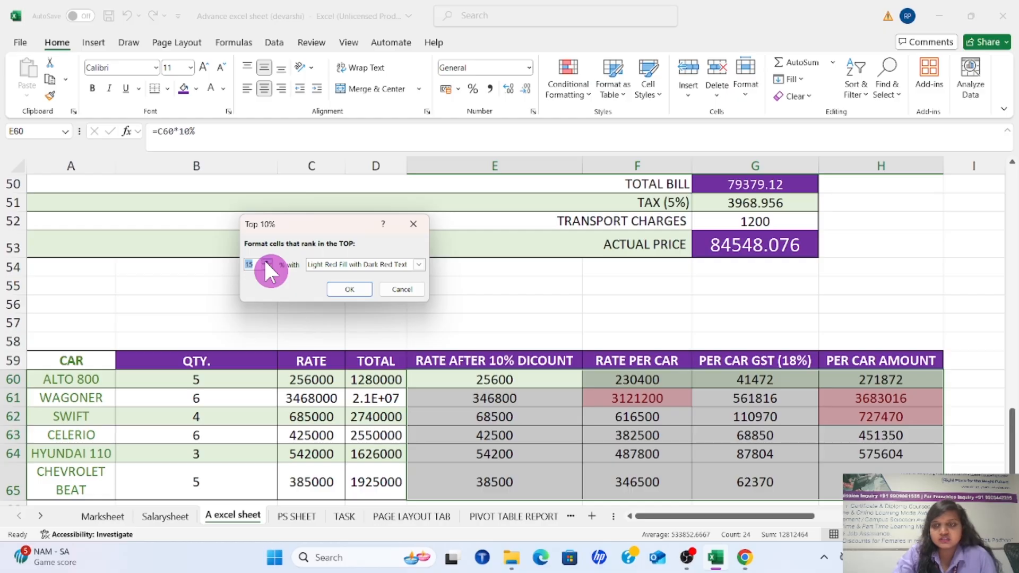
left_click(265, 261)
left_click(265, 261)
left_click(266, 261)
left_click(266, 261)
left_click(266, 261)
left_click(266, 261)
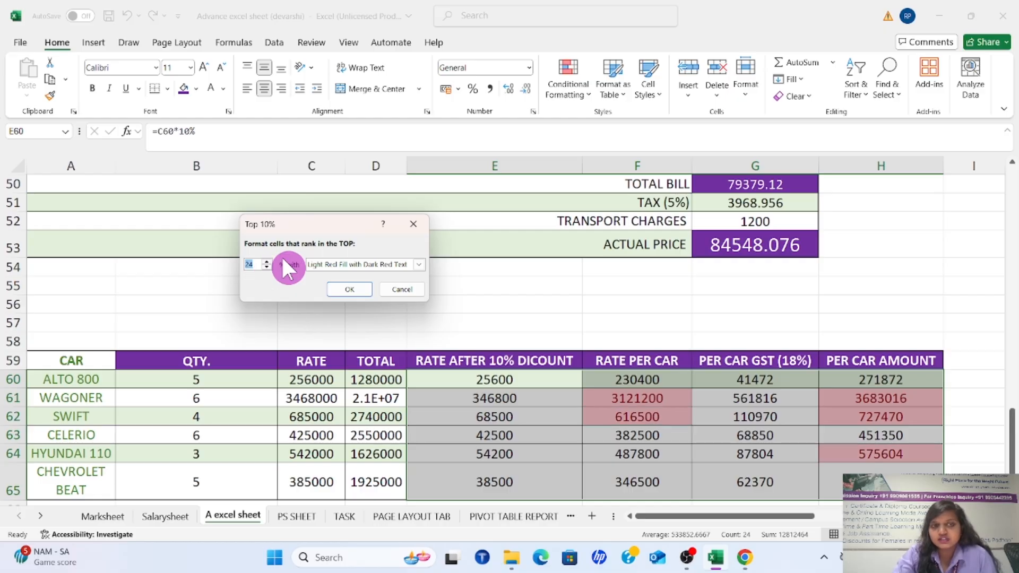
left_click(414, 224)
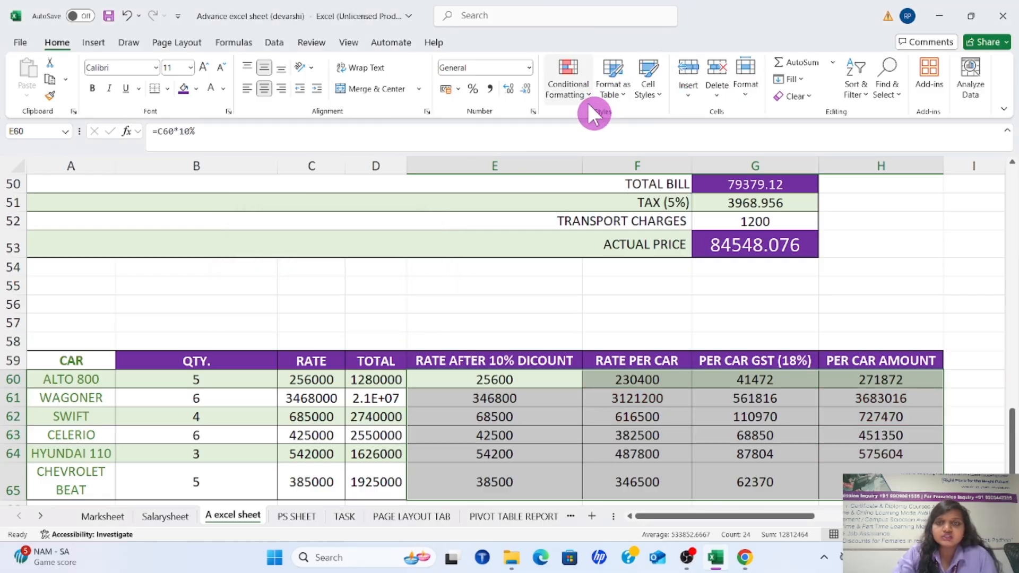
Preview a Bottom 10 Items rule with light red fill on E60:H65, and dismiss it without applying
left_click(585, 87)
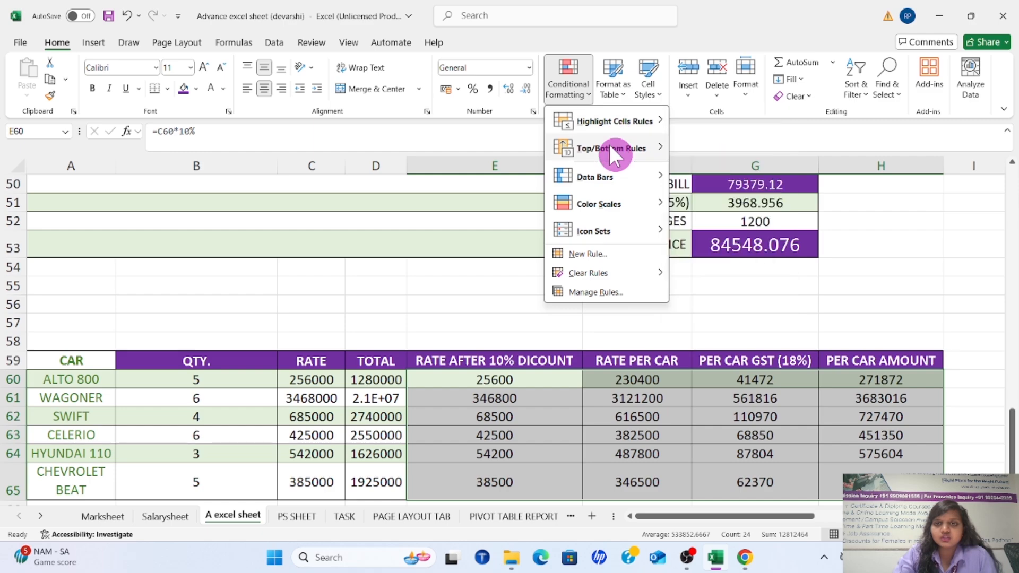
mouse_move(609, 146)
left_click(714, 201)
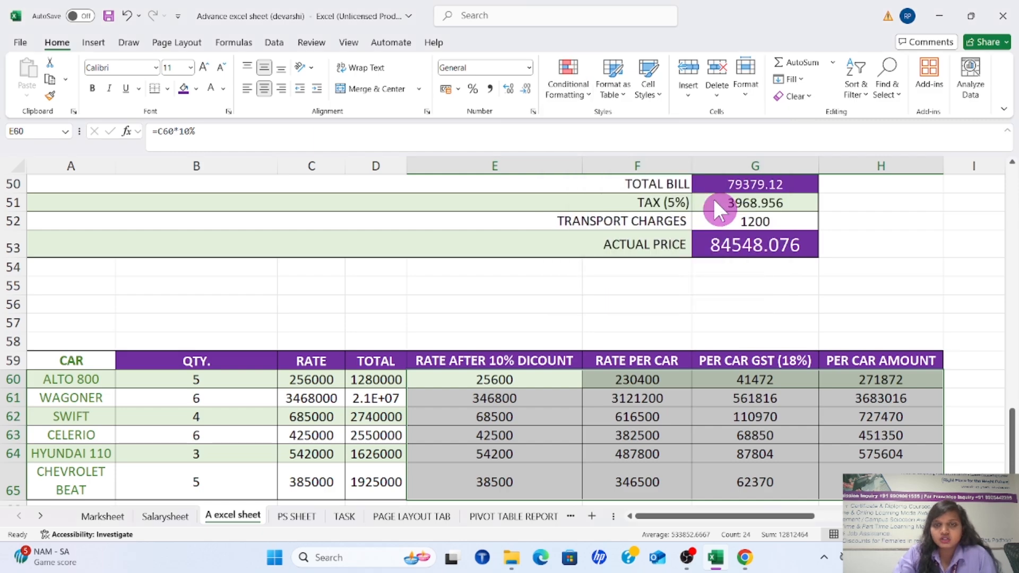
left_click_drag(362, 227, 320, 236)
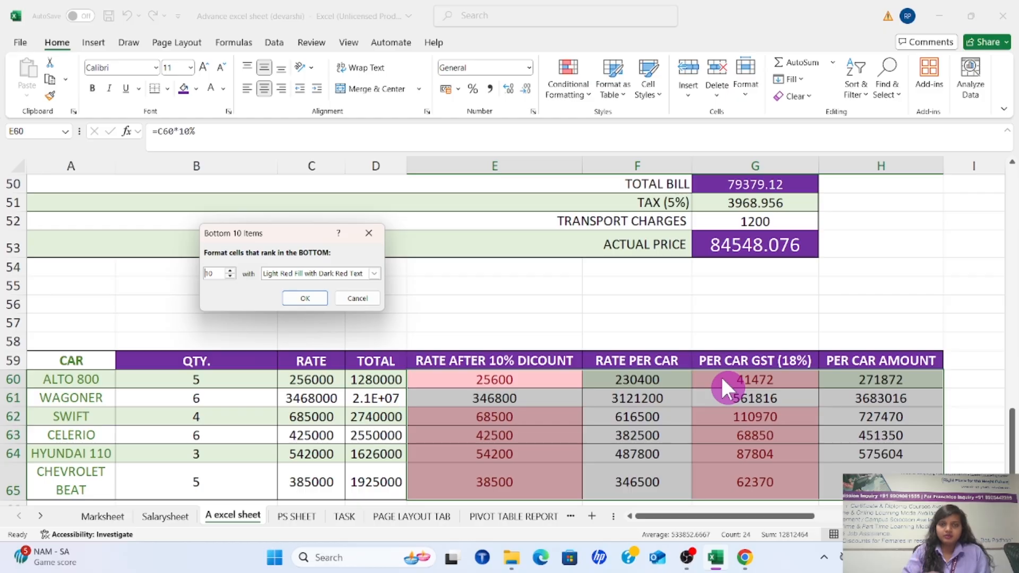
left_click(371, 233)
Preview a Bottom 10% rule on E60:H65 with the percentage raised to 18, and dismiss it without applying
left_click(568, 79)
mouse_move(613, 148)
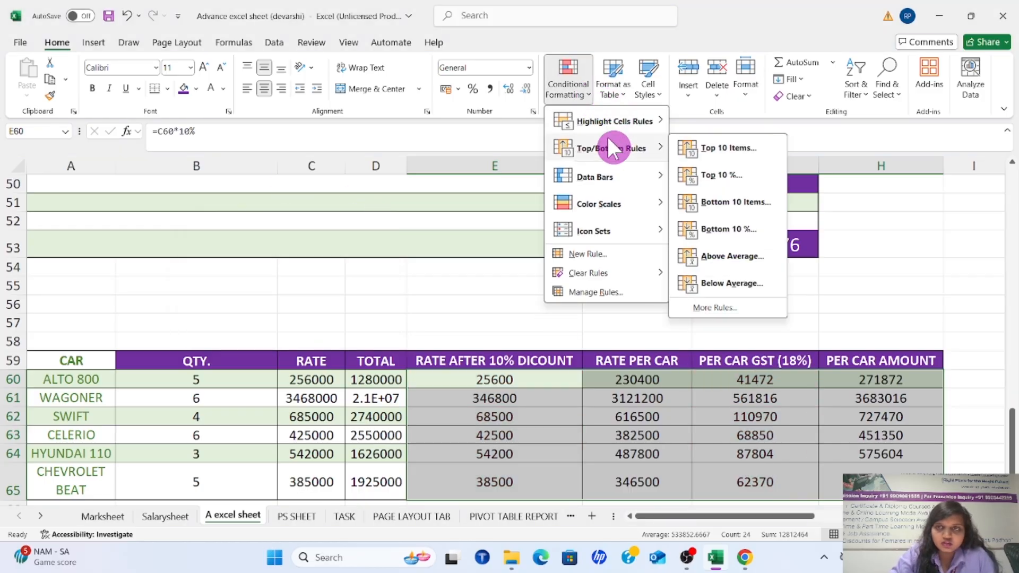
left_click(751, 227)
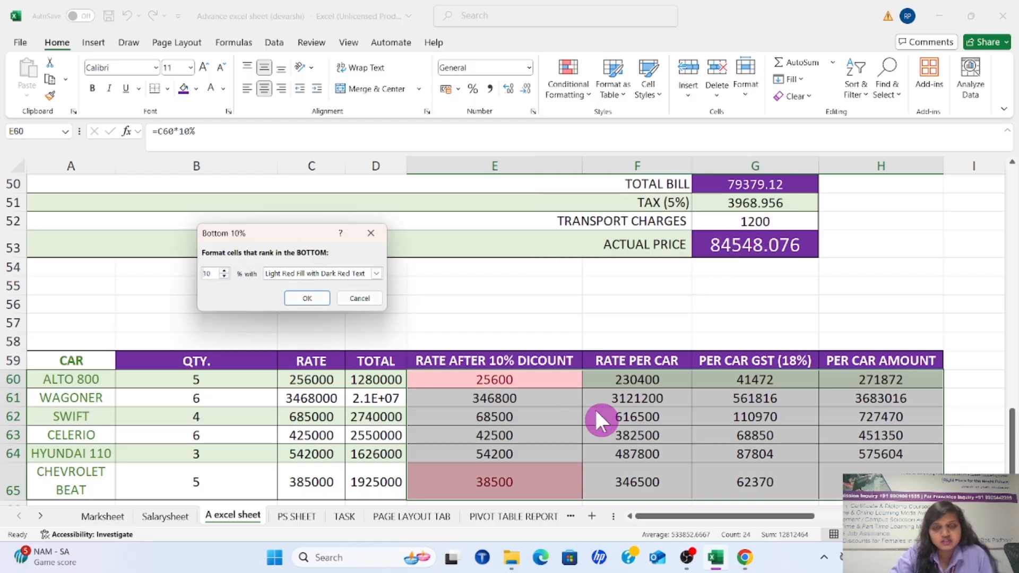
left_click(222, 269)
left_click(222, 269)
left_click(222, 269)
left_click(223, 269)
left_click(223, 269)
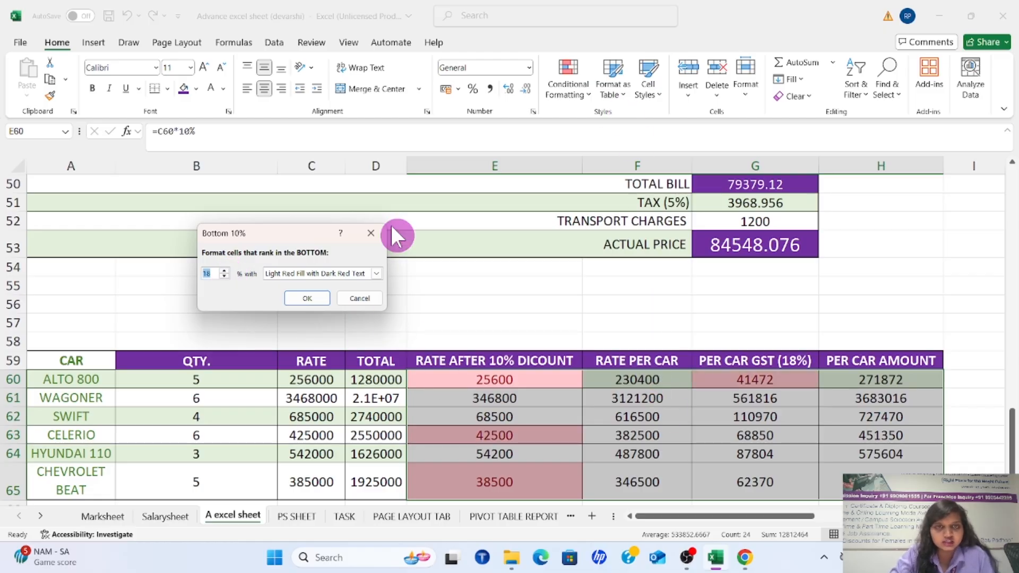
left_click(370, 230)
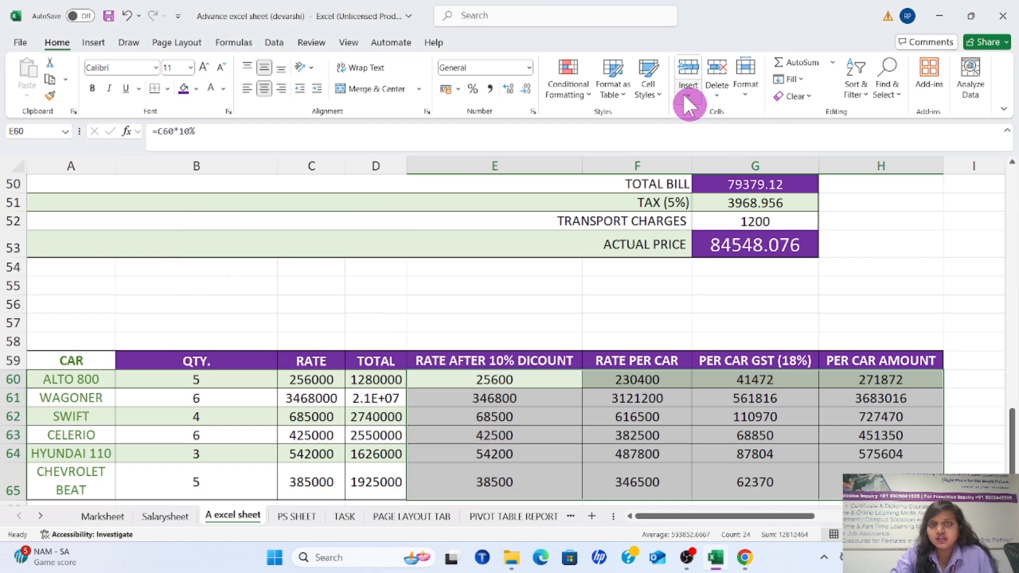
Preview an Above Average rule on E60:H65 with green and yellow fill formats, and dismiss it without applying
left_click(587, 96)
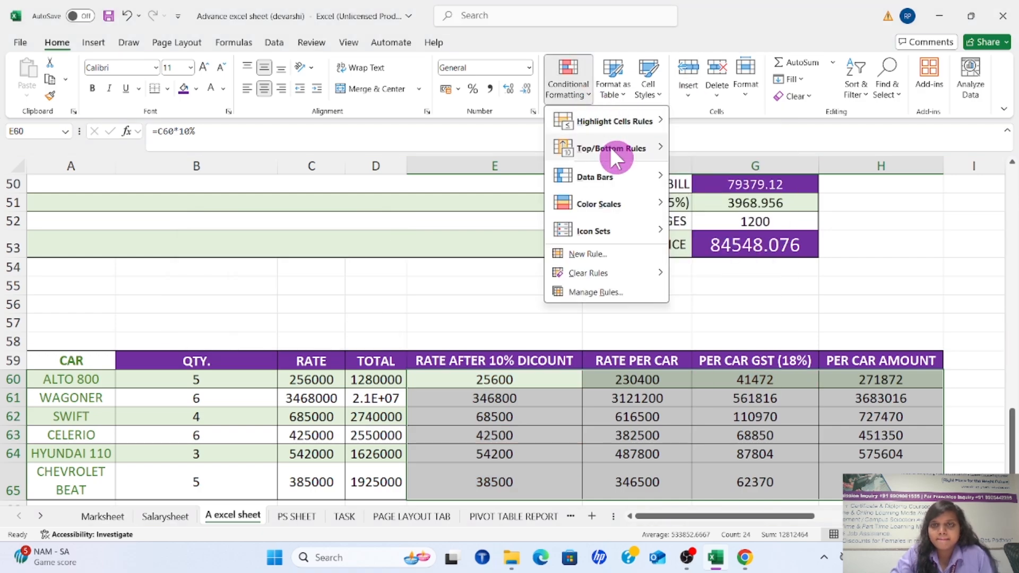
mouse_move(609, 146)
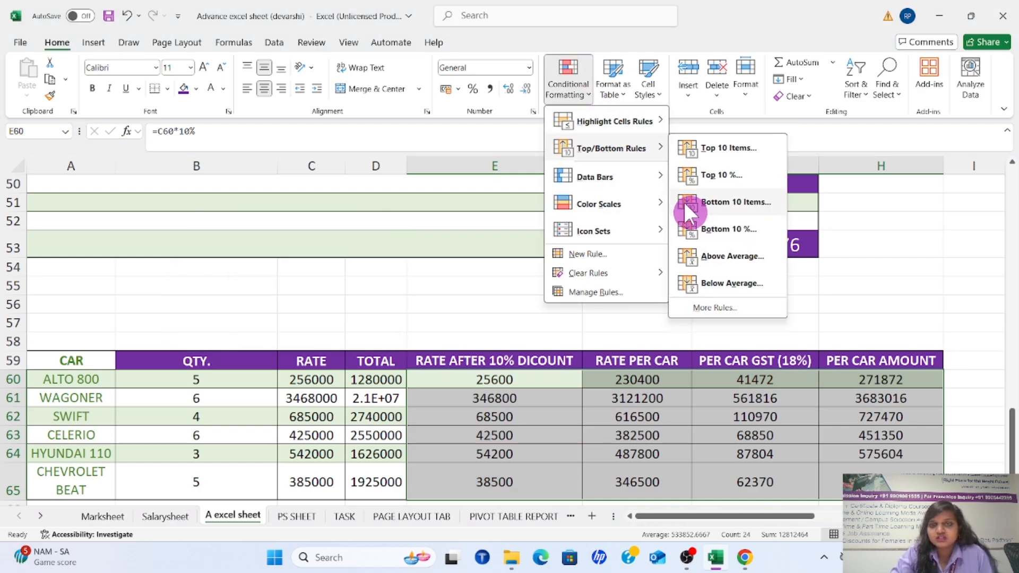
left_click(723, 256)
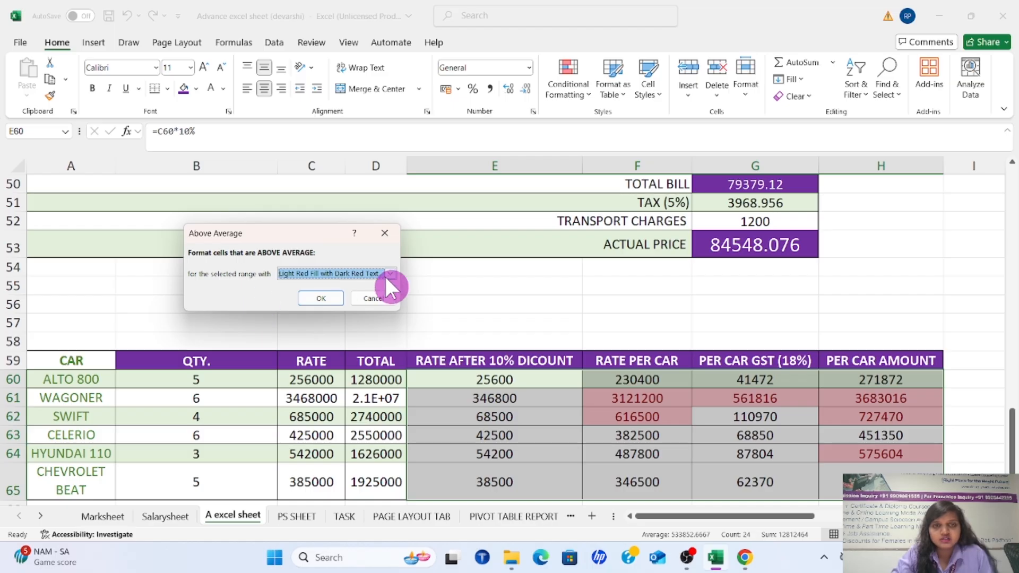
left_click(390, 274)
left_click(369, 303)
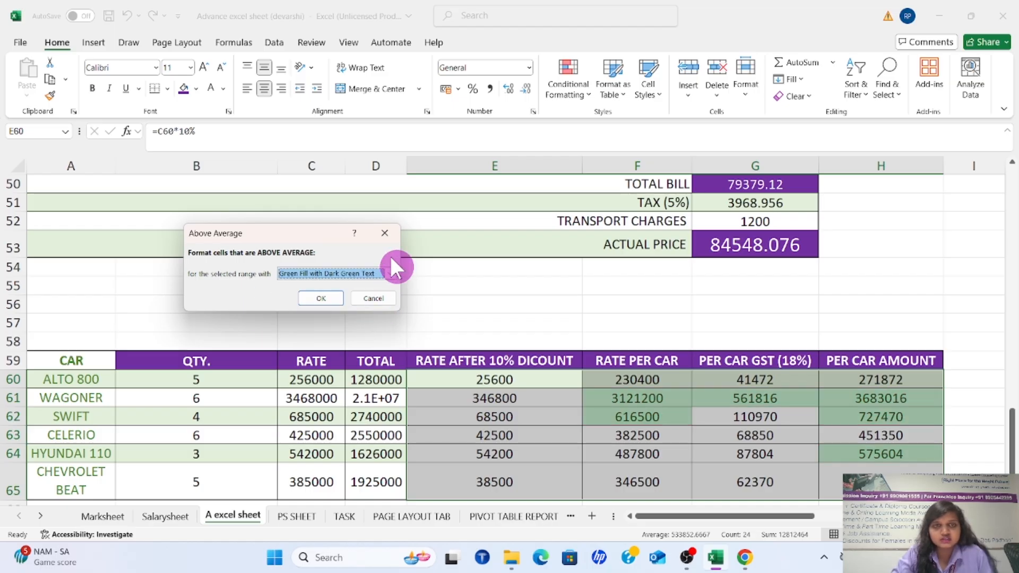
left_click(390, 272)
left_click(370, 297)
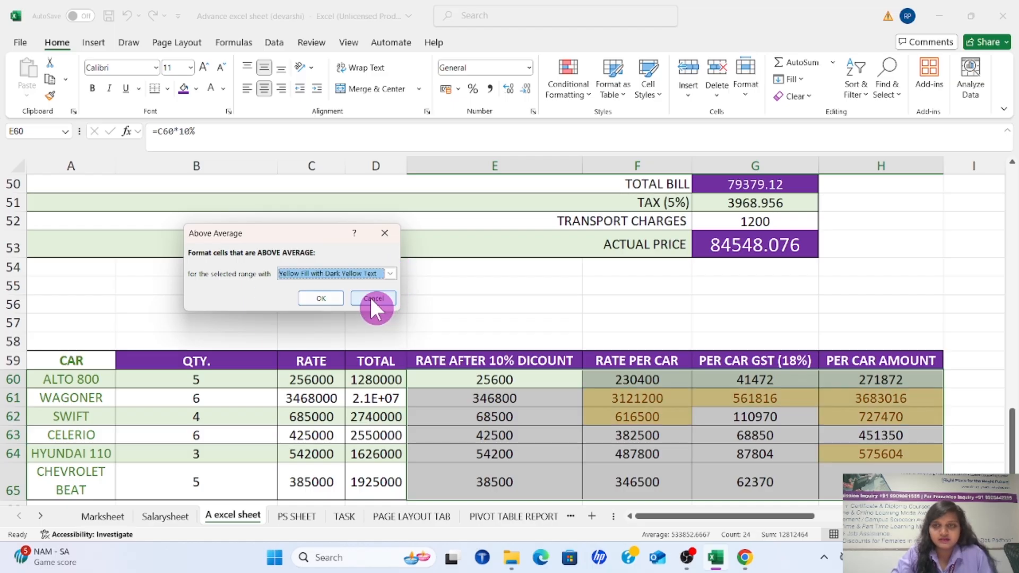
Preview a Below Average rule on E60:H65 with Yellow Fill with Dark Yellow Text, and dismiss it without applying
left_click(584, 92)
mouse_move(609, 148)
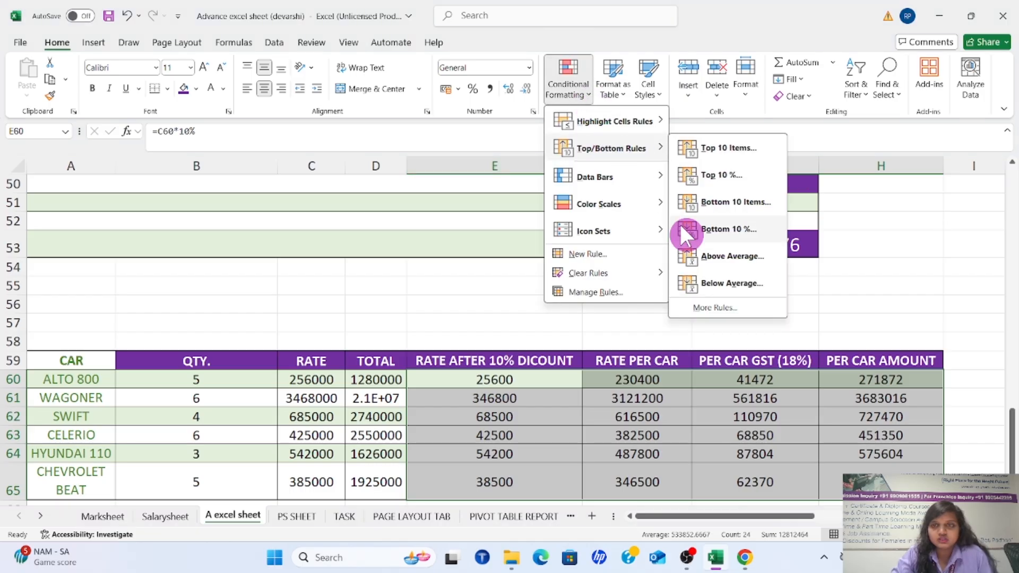
left_click(725, 282)
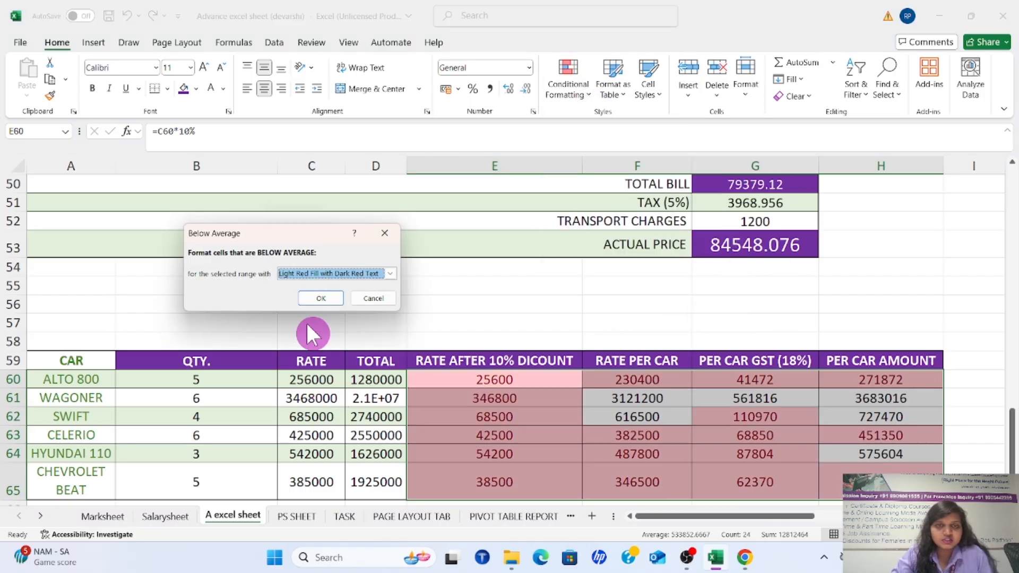
left_click(390, 274)
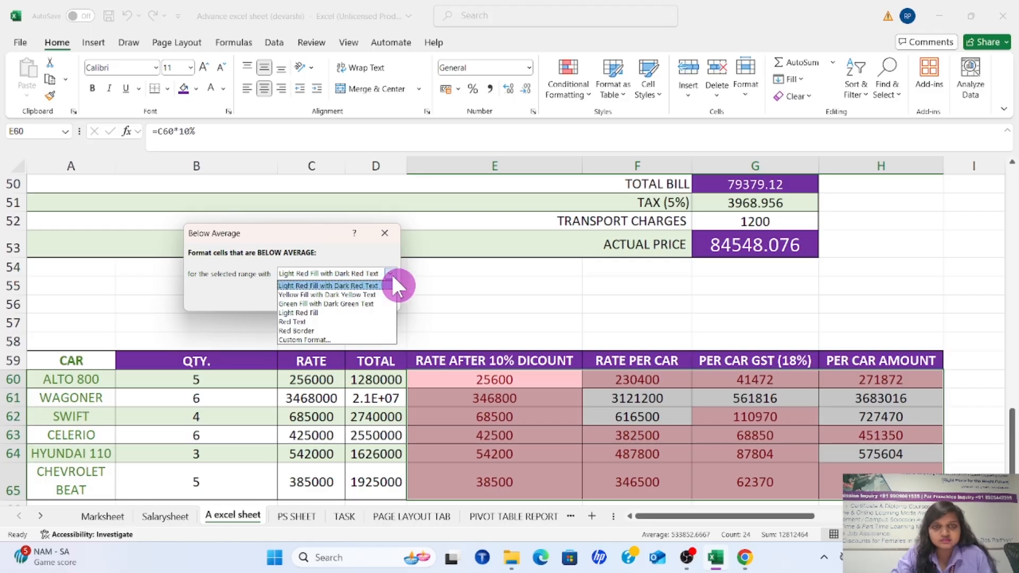
left_click(364, 295)
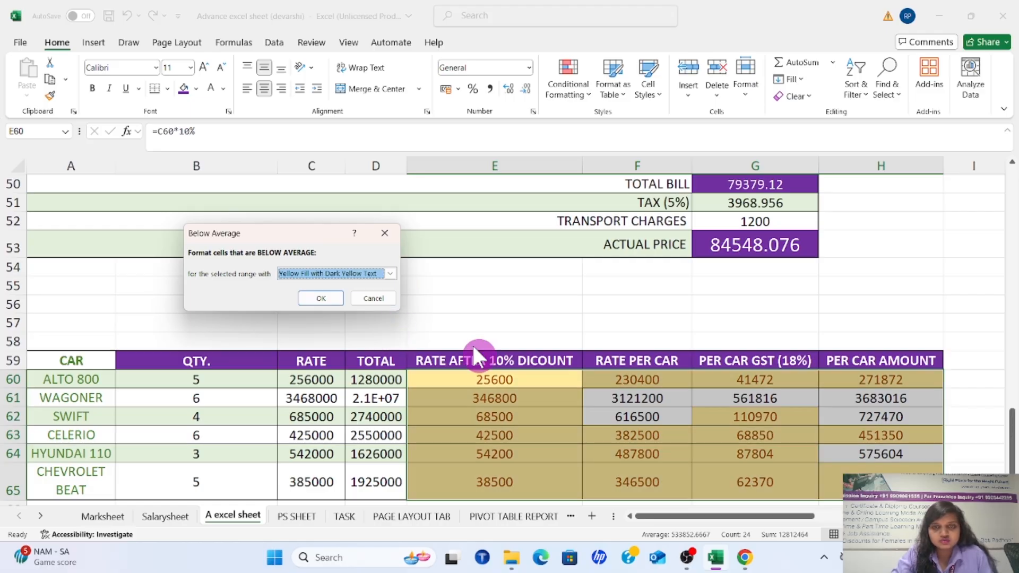
left_click_drag(327, 242, 309, 245)
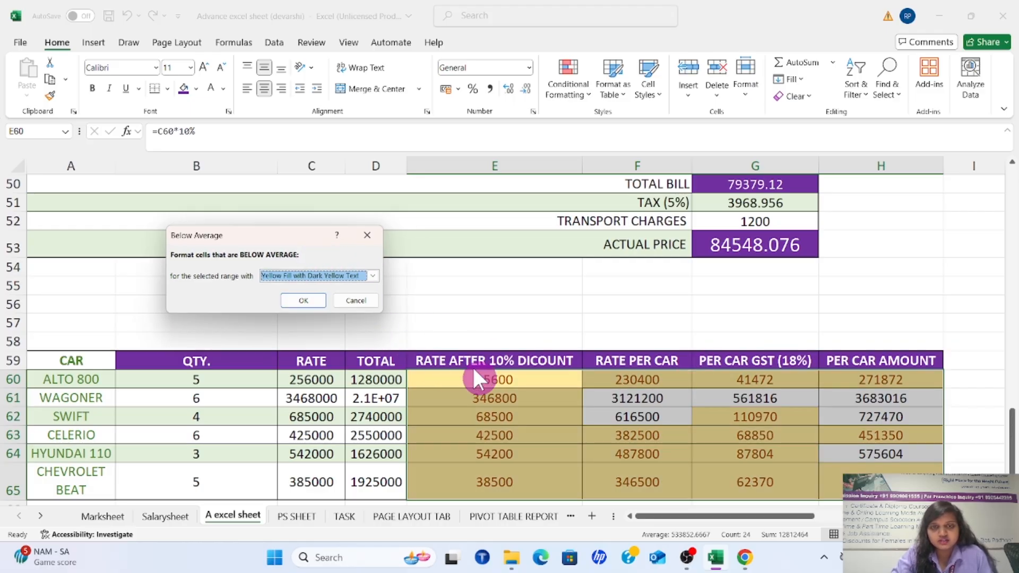
left_click(366, 236)
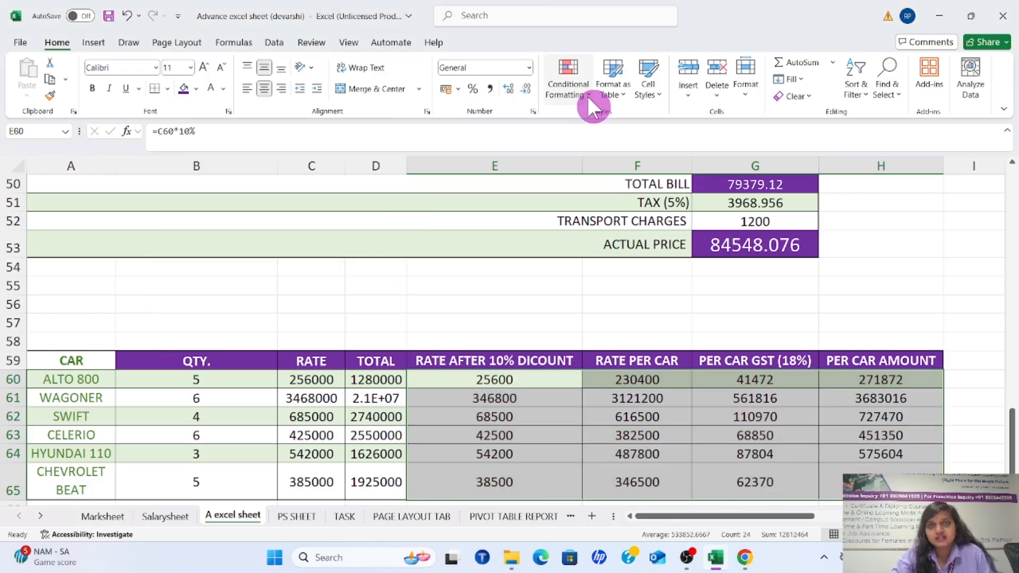
Preview the data bar, color scale and icon set options on E60:H65 without applying any
left_click(587, 94)
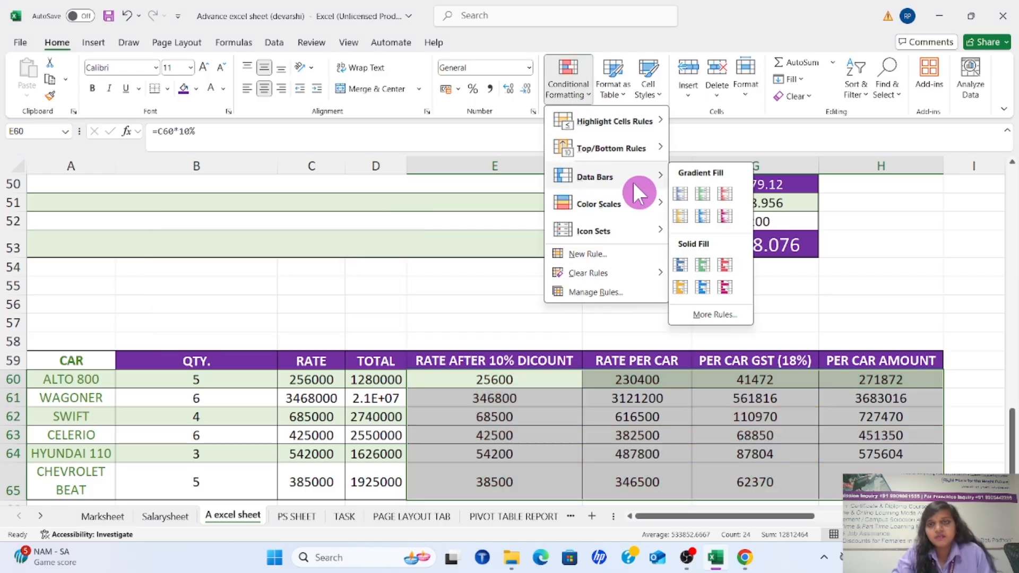
mouse_move(627, 152)
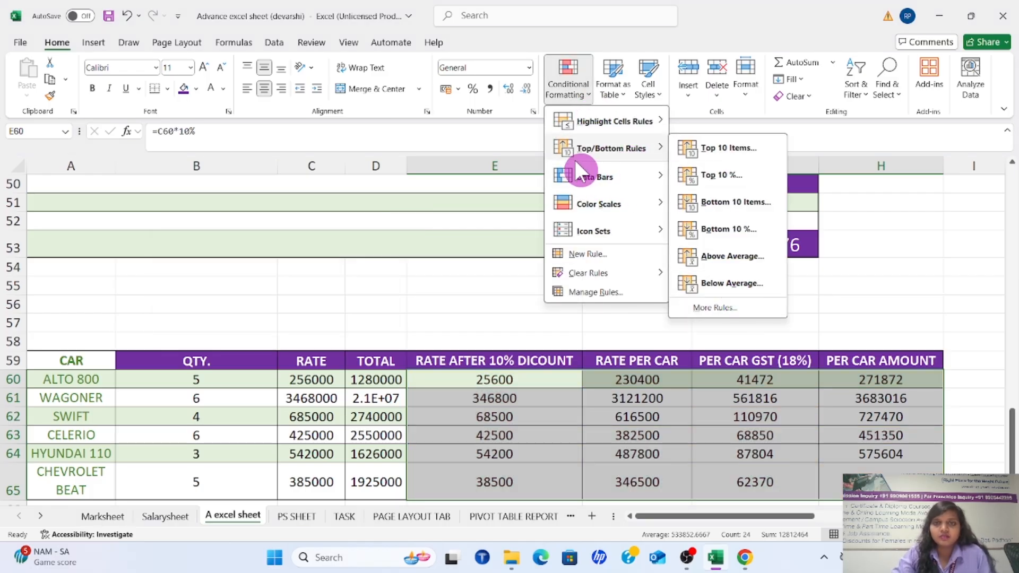
mouse_move(627, 186)
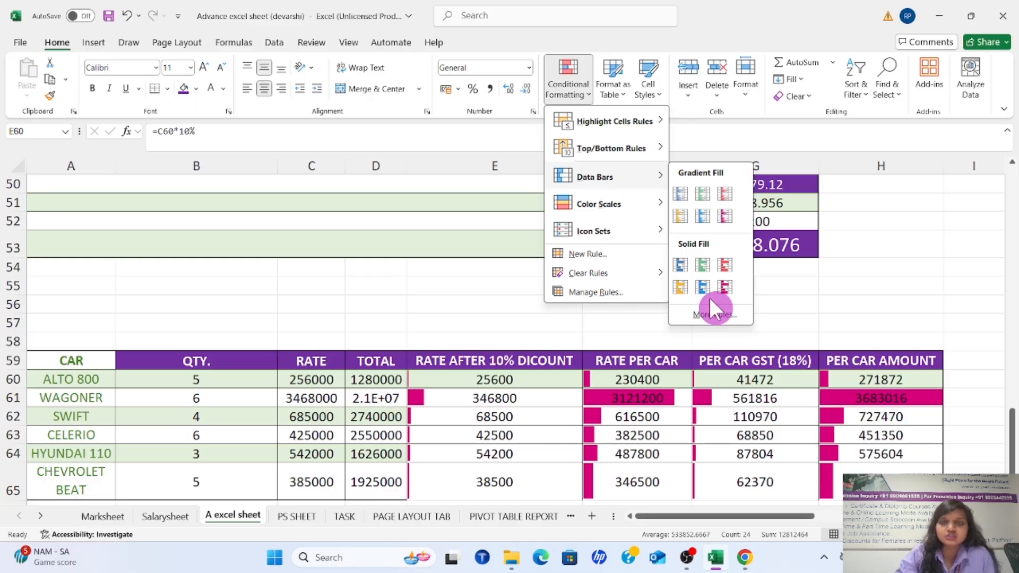
mouse_move(604, 207)
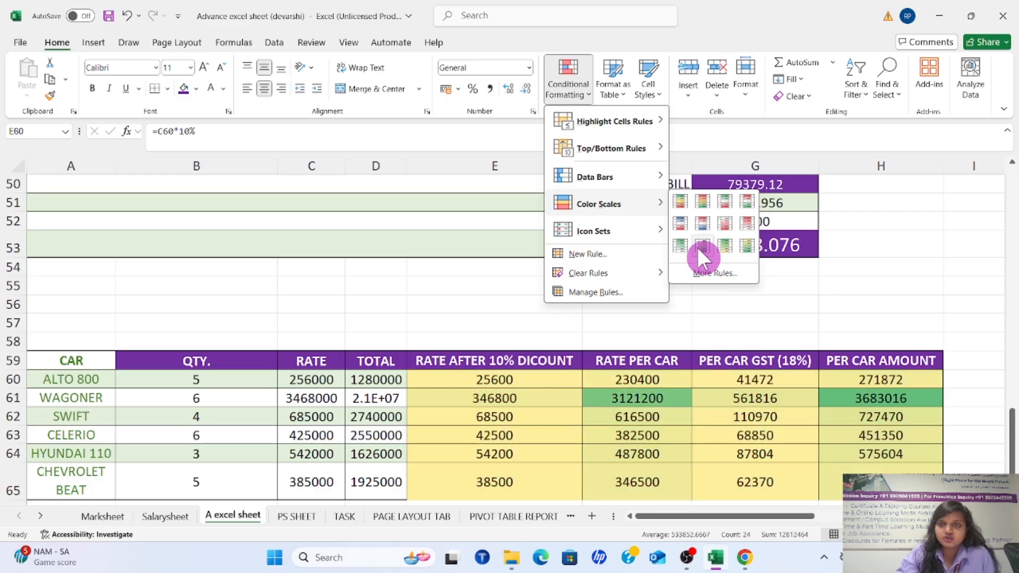
mouse_move(629, 229)
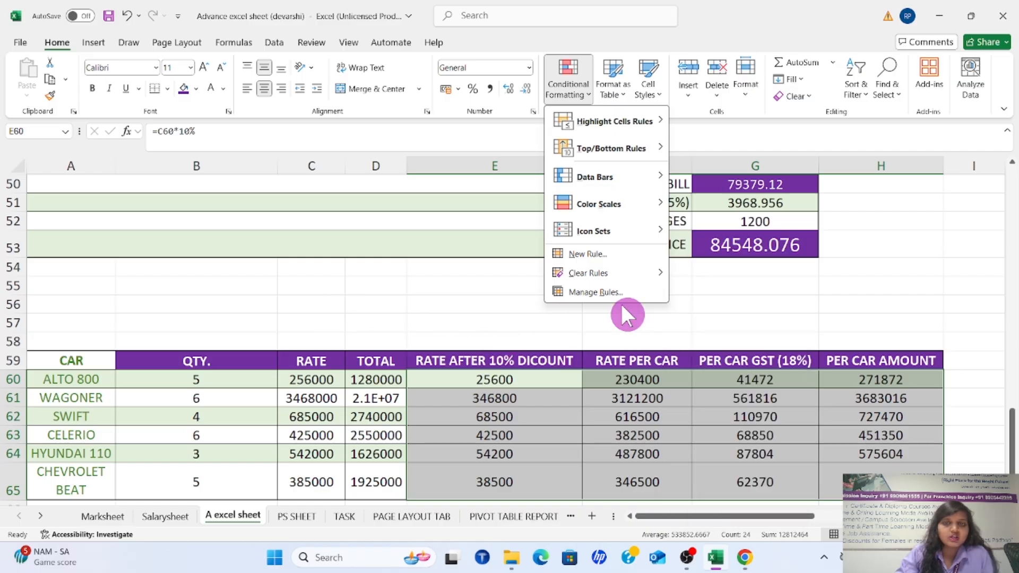
left_click(709, 313)
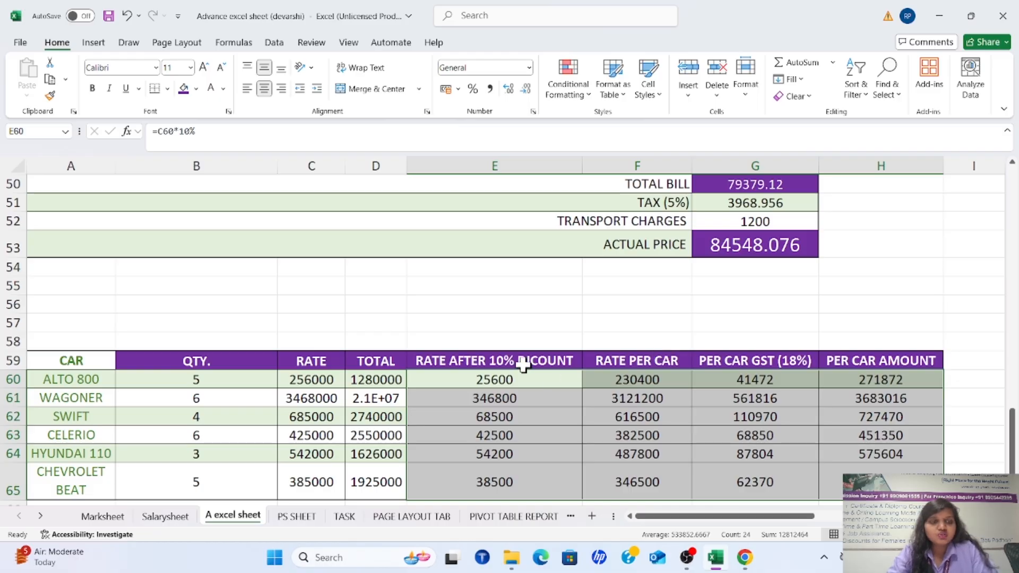
Clear only the formats from the whole car table, A59:H65, keeping its contents
scroll(517, 361, "down", 2)
left_click(64, 244)
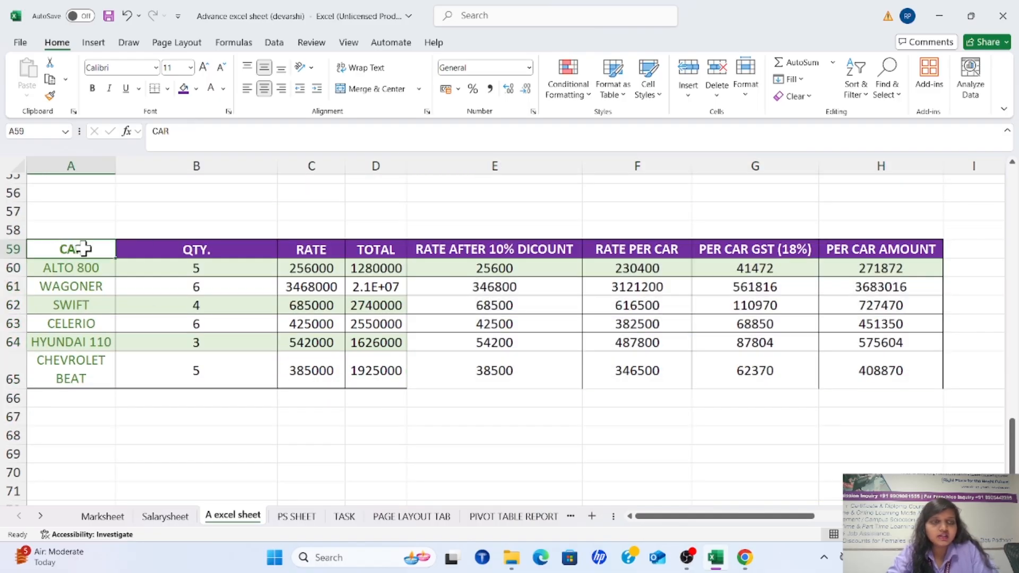
left_click_drag(83, 249, 924, 377)
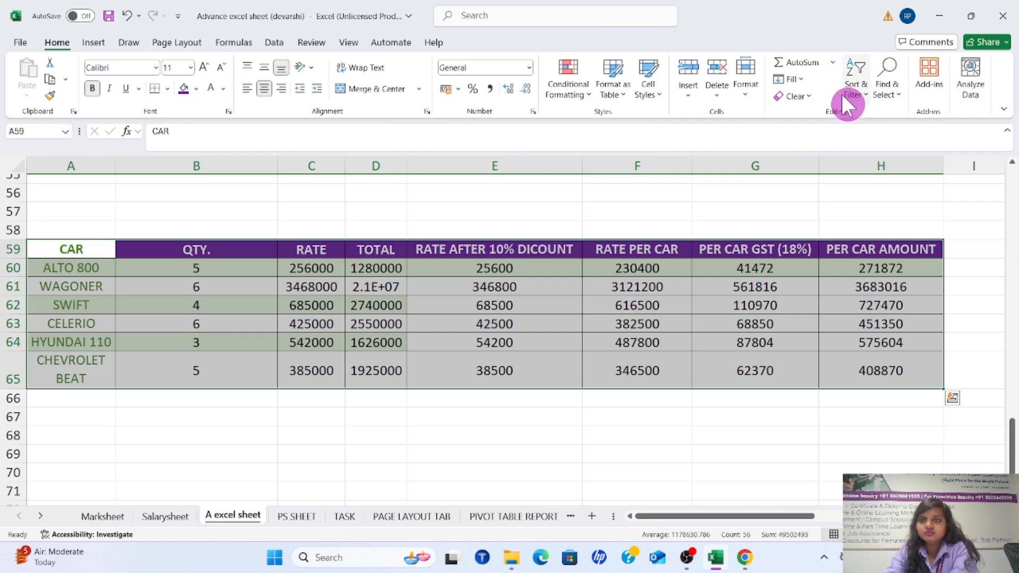
left_click(808, 95)
left_click(828, 132)
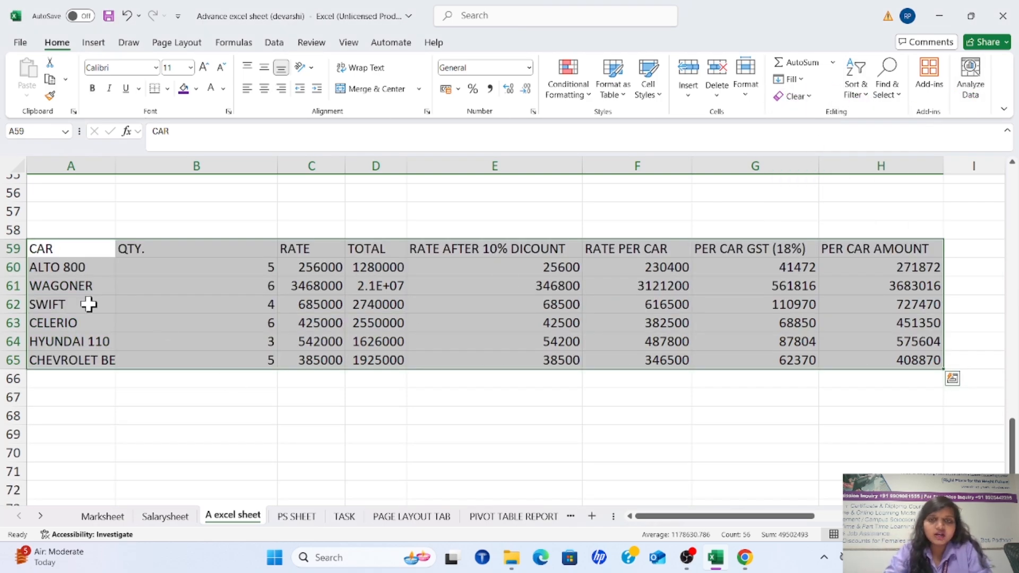
Format A59:H65 as a table with headers, using the blue banded style from the first row of Medium table styles
left_click(159, 382)
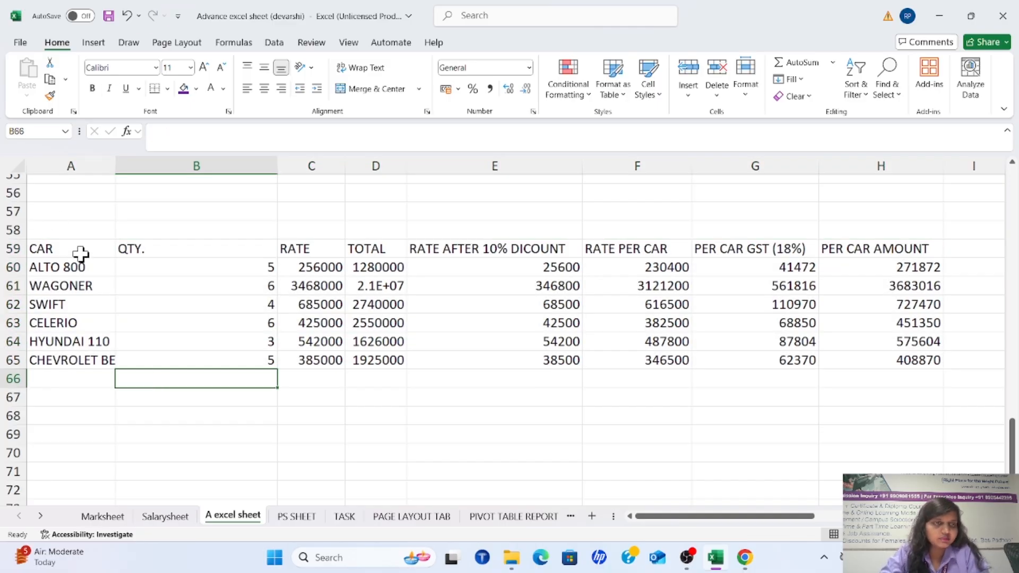
left_click_drag(80, 254, 911, 363)
left_click(645, 85)
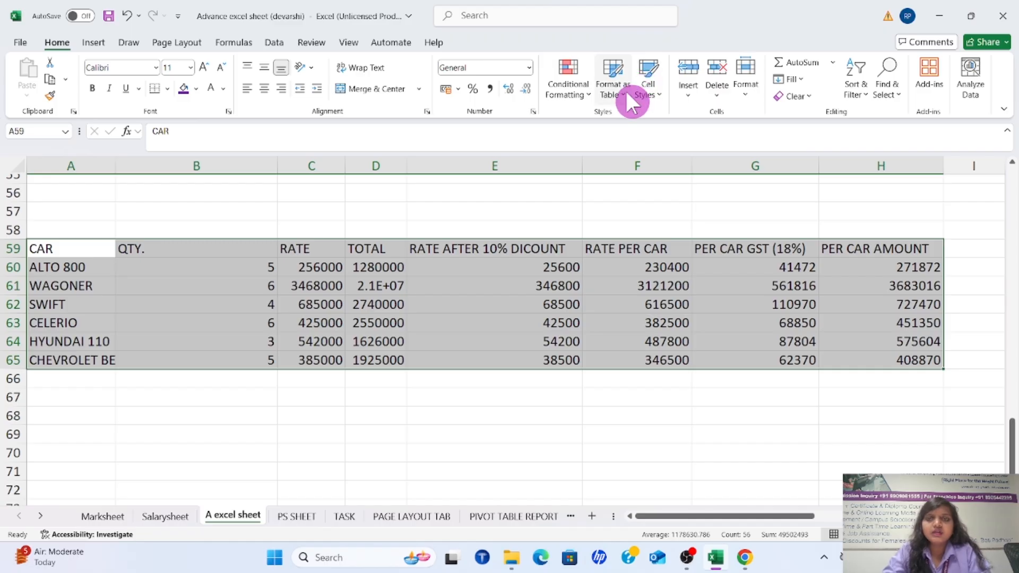
left_click(625, 95)
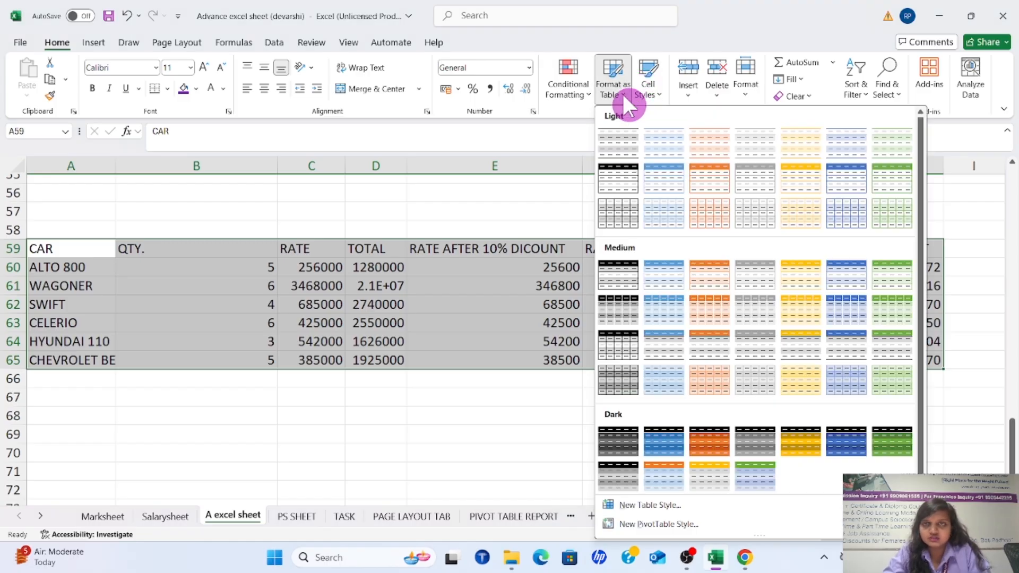
left_click(658, 273)
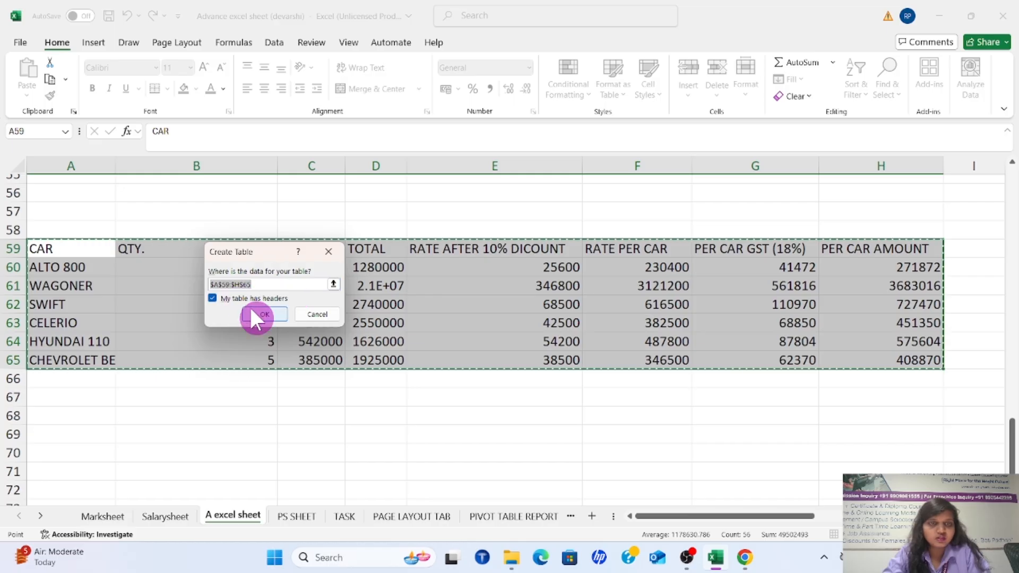
left_click(253, 313)
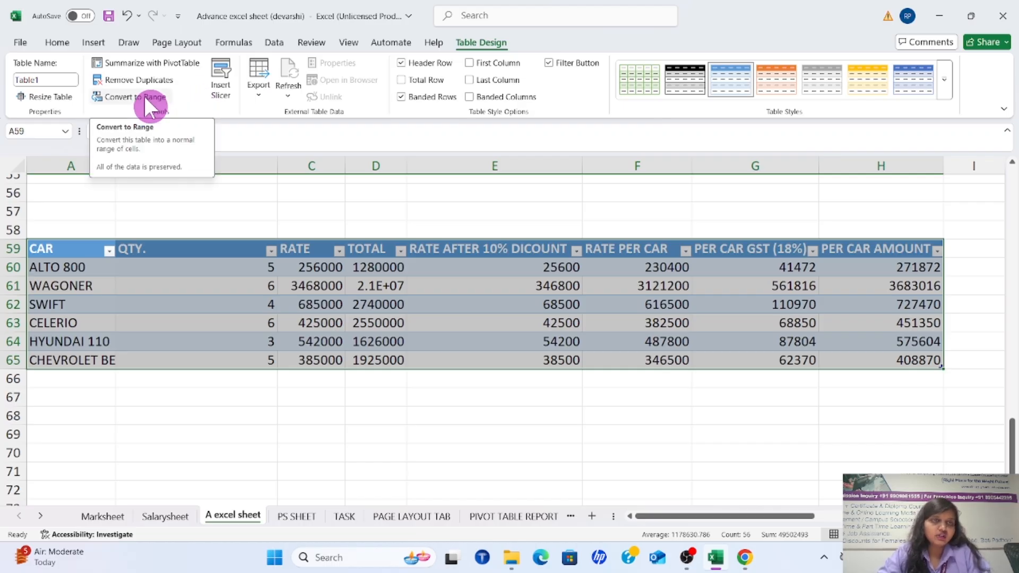
left_click(267, 234)
Filter the CAR column to hide ALTO 800
left_click(108, 251)
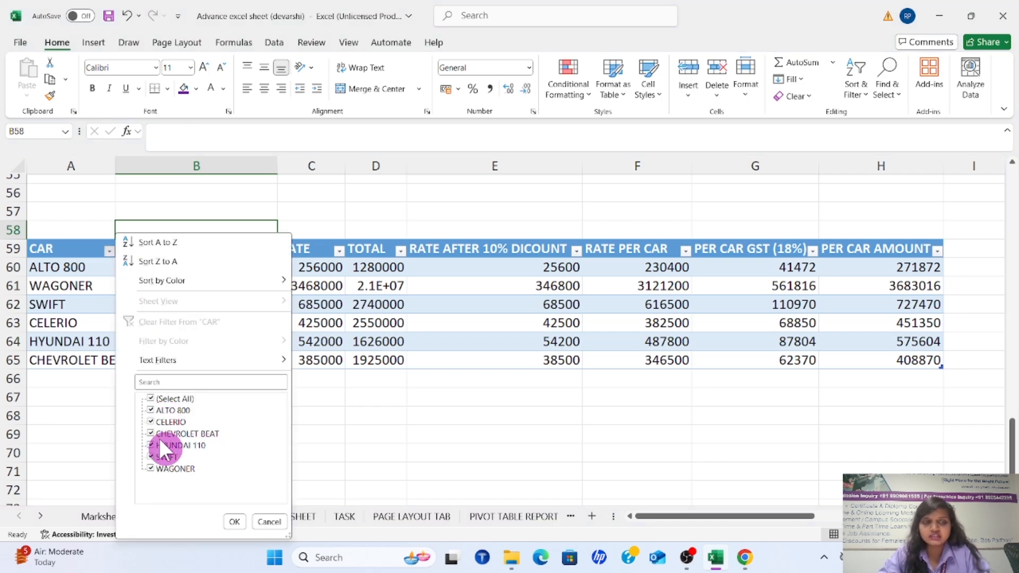
left_click(147, 408)
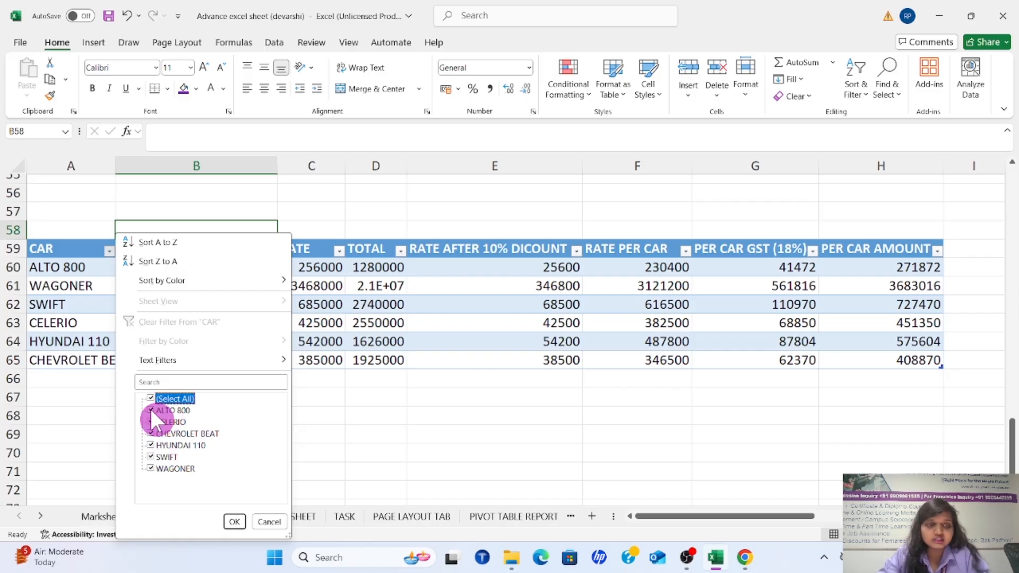
left_click(150, 410)
left_click(234, 522)
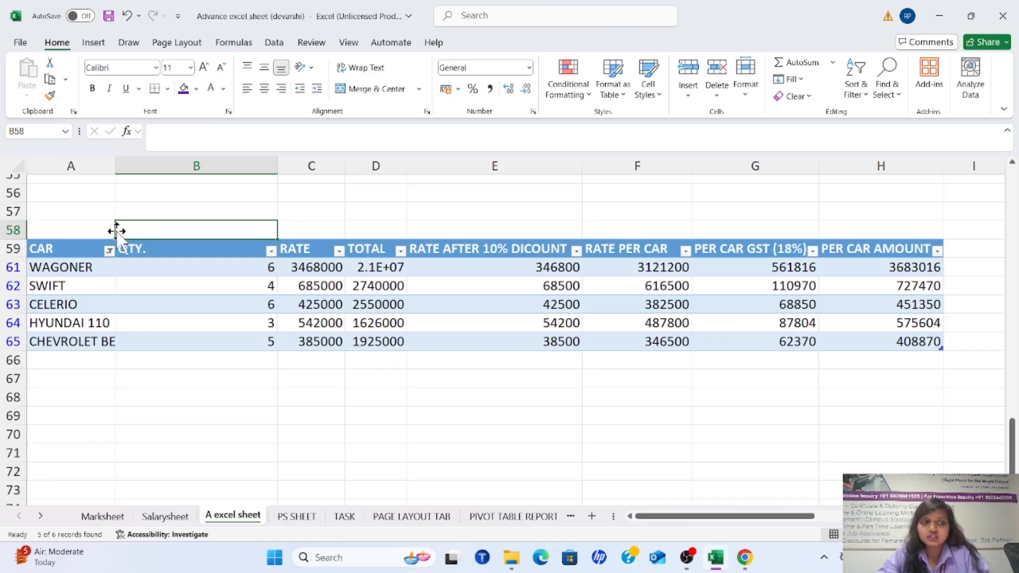
Include ALTO 800 again in the CAR column filter
left_click(110, 251)
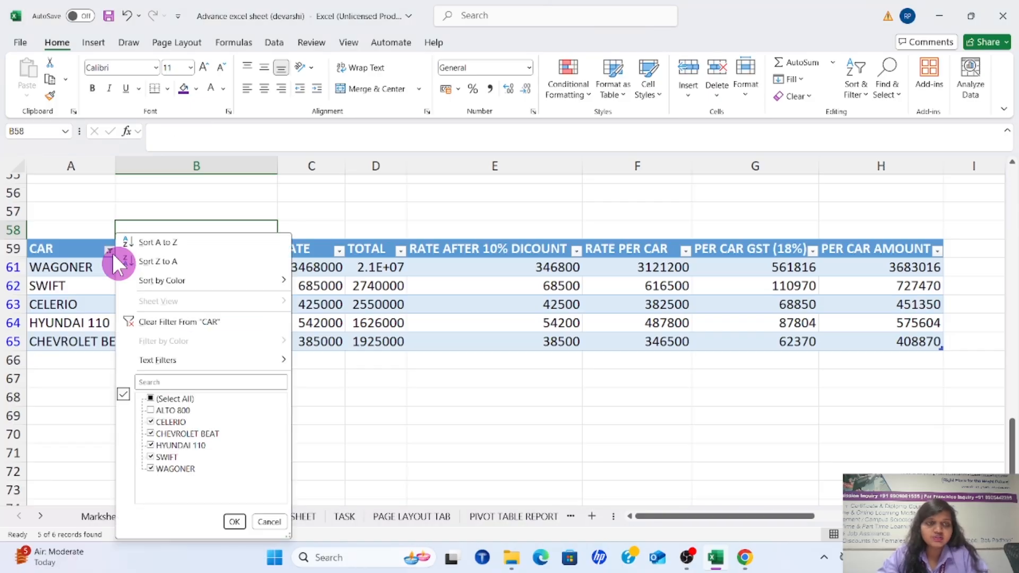
left_click(152, 407)
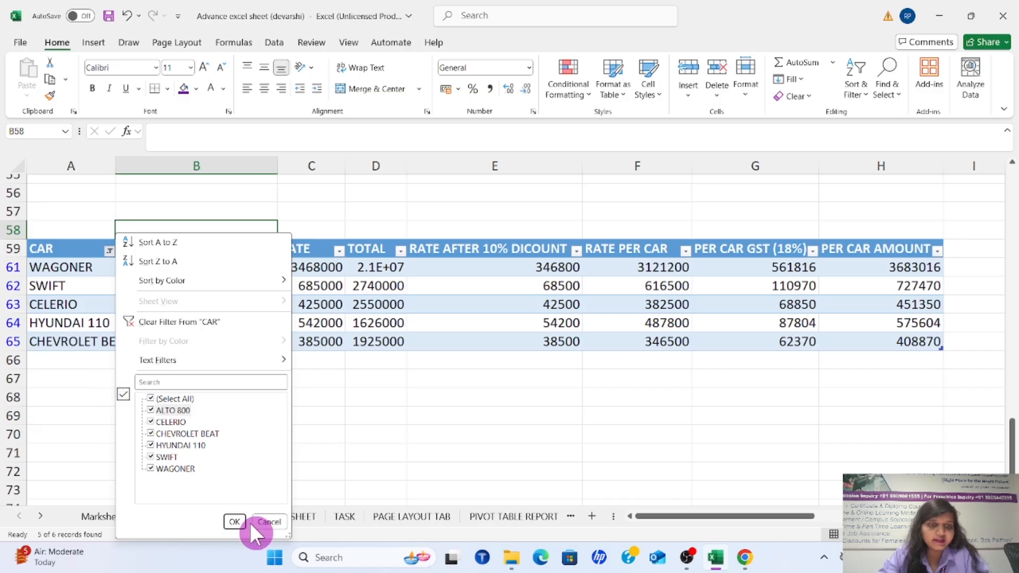
left_click(234, 521)
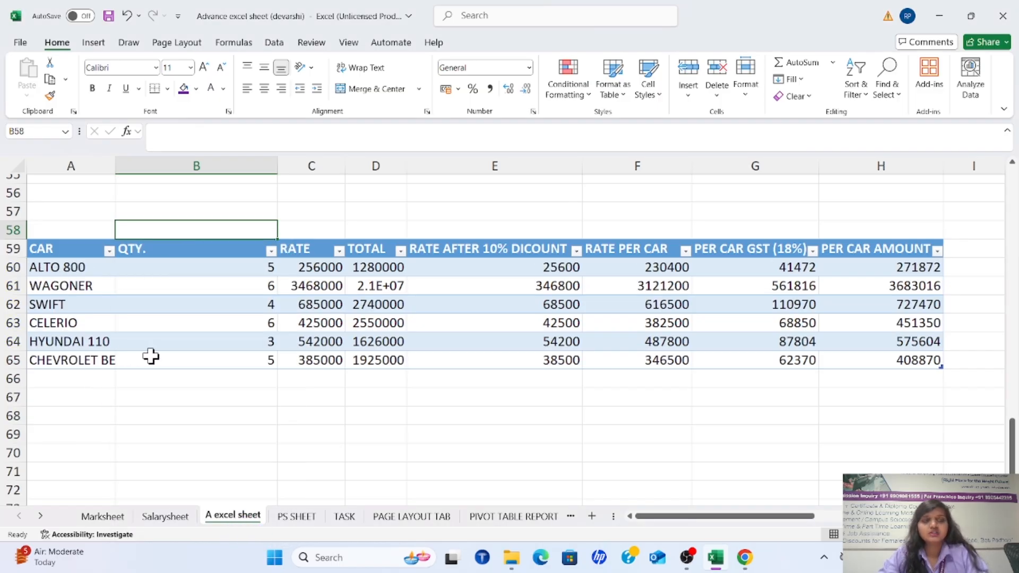
Convert the whole car table back to a normal range
left_click(271, 318)
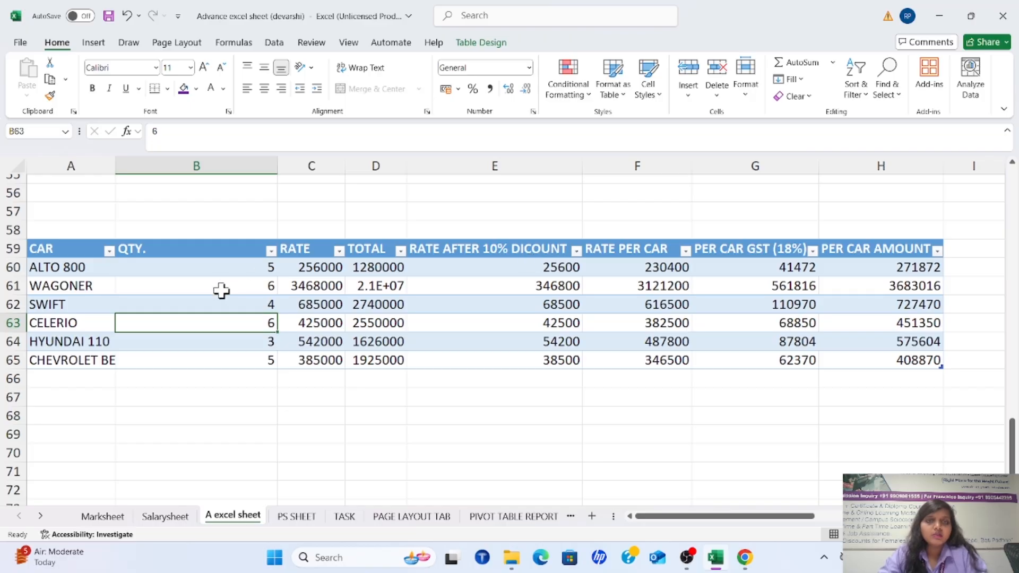
left_click(220, 290)
left_click(232, 251)
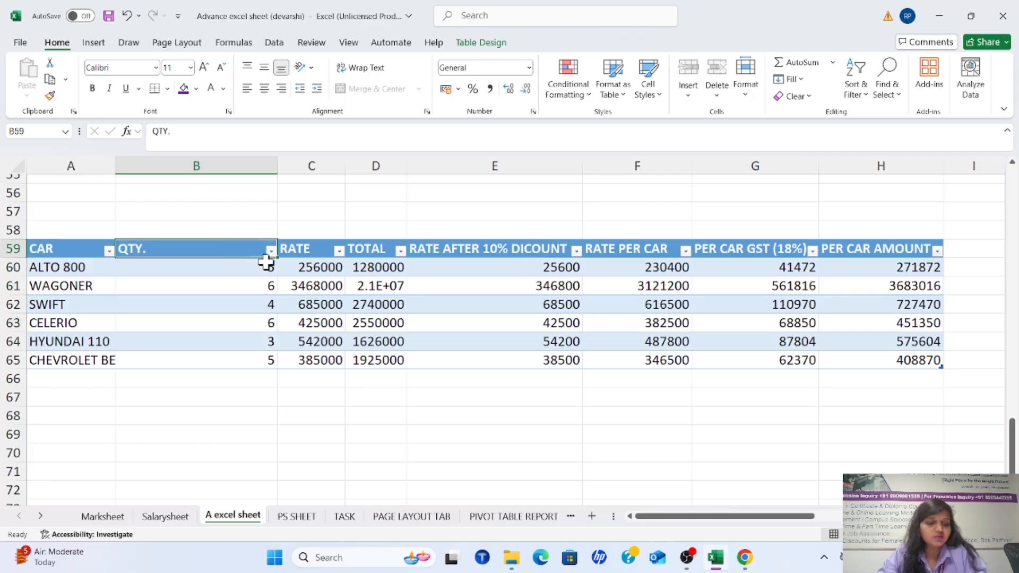
key("ctrl+a")
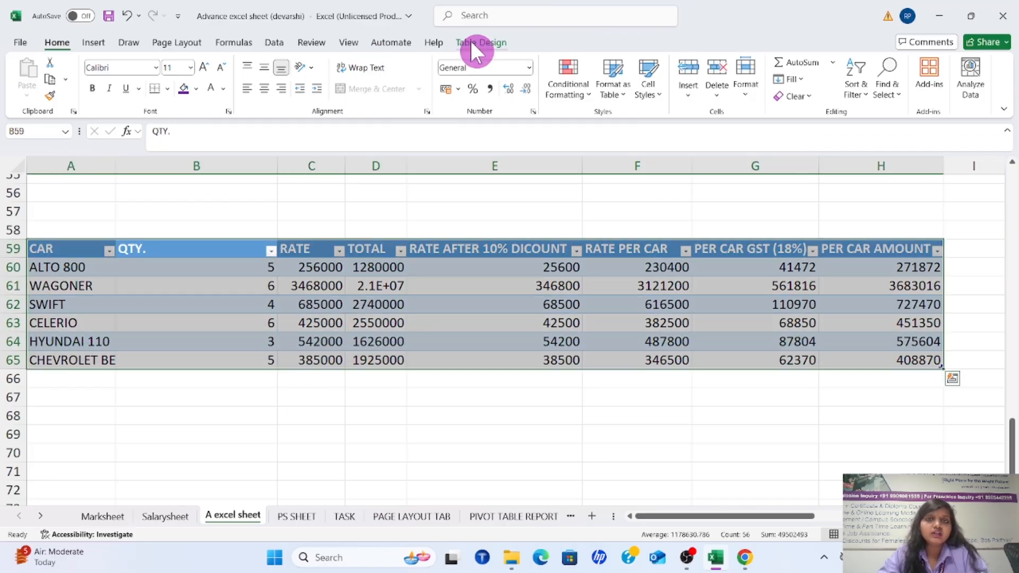
left_click(470, 40)
left_click(132, 96)
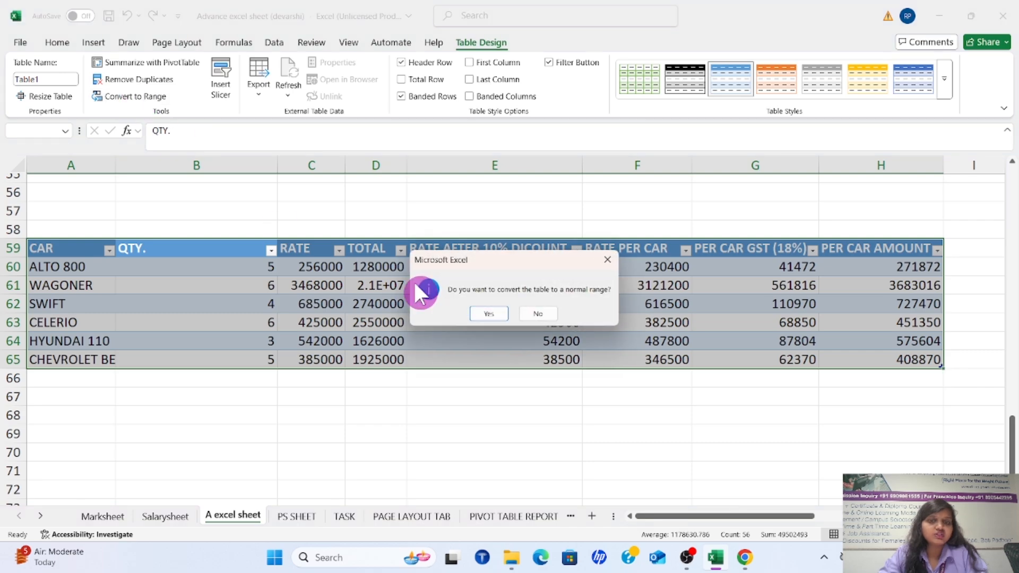
left_click(478, 313)
left_click(457, 413)
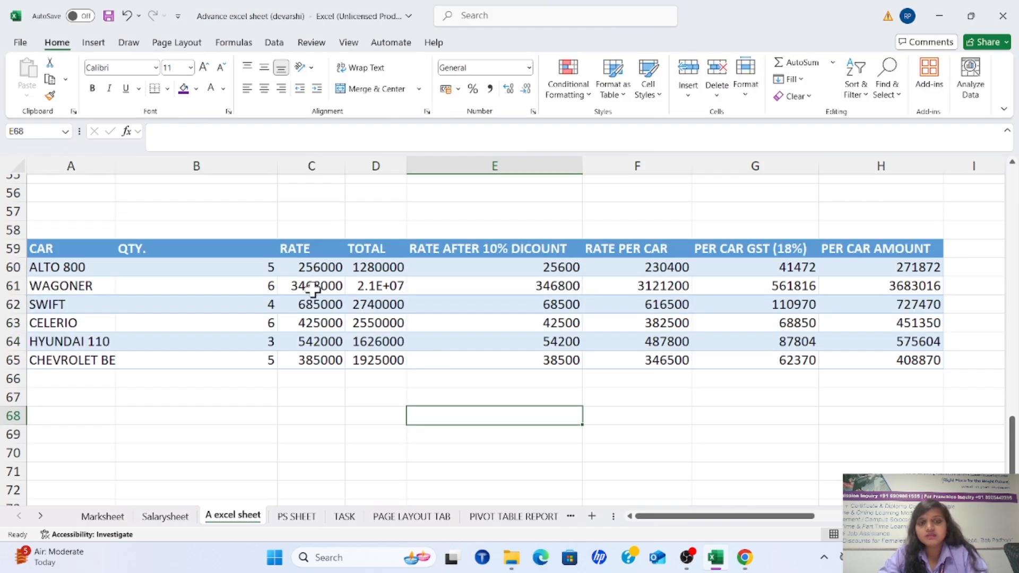
left_click(468, 322)
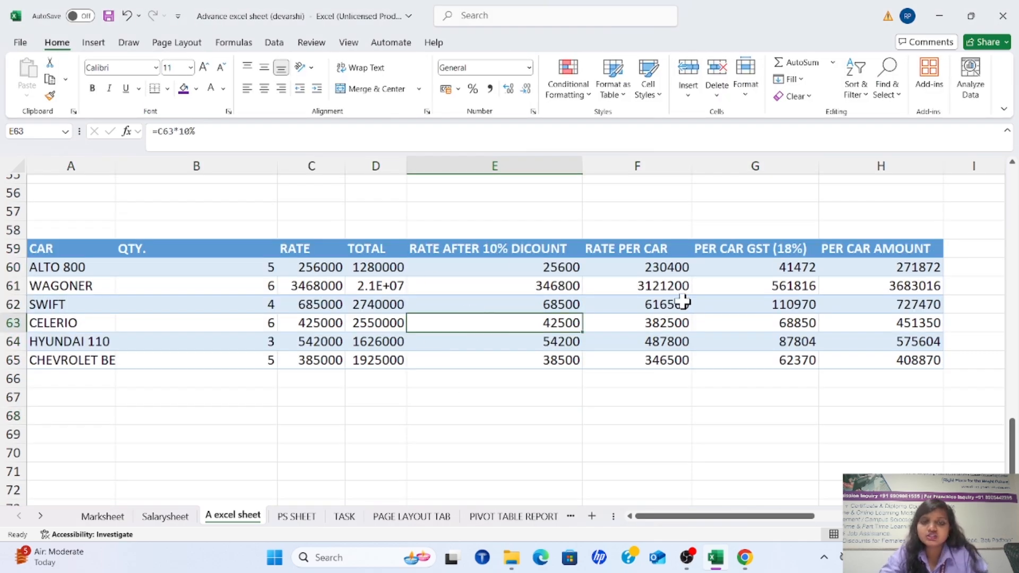
left_click(717, 299)
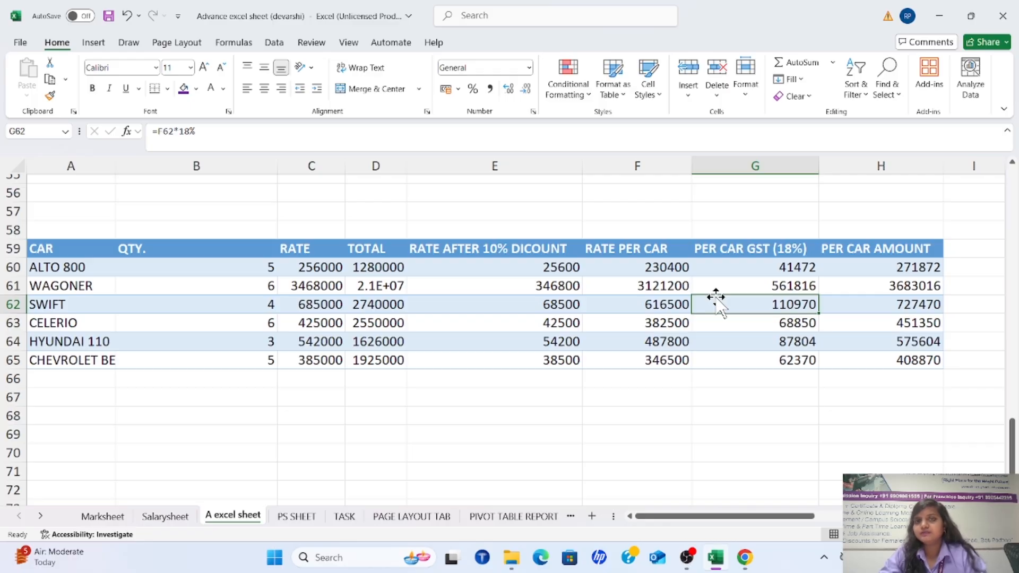
left_click(384, 286)
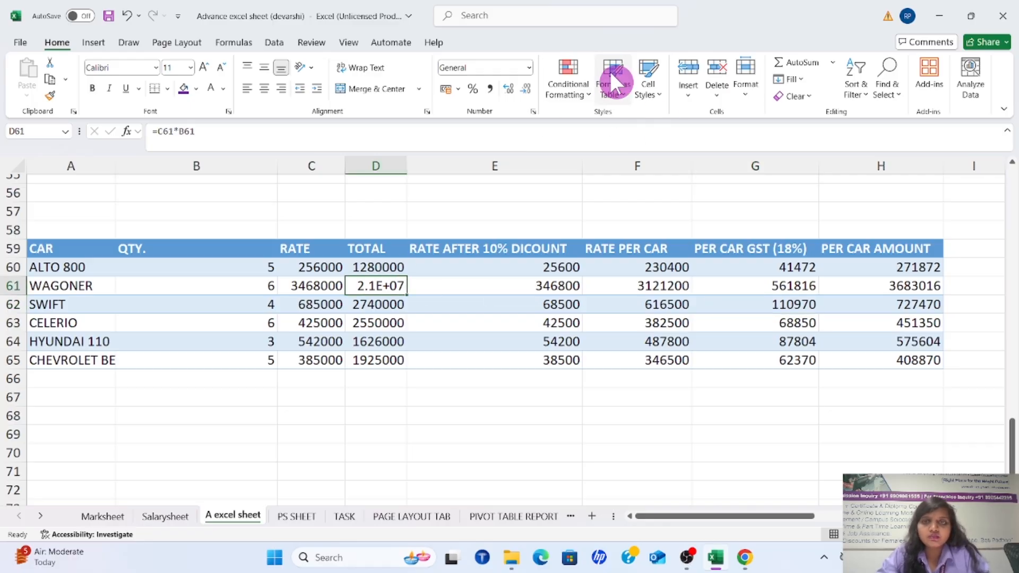
left_click(653, 92)
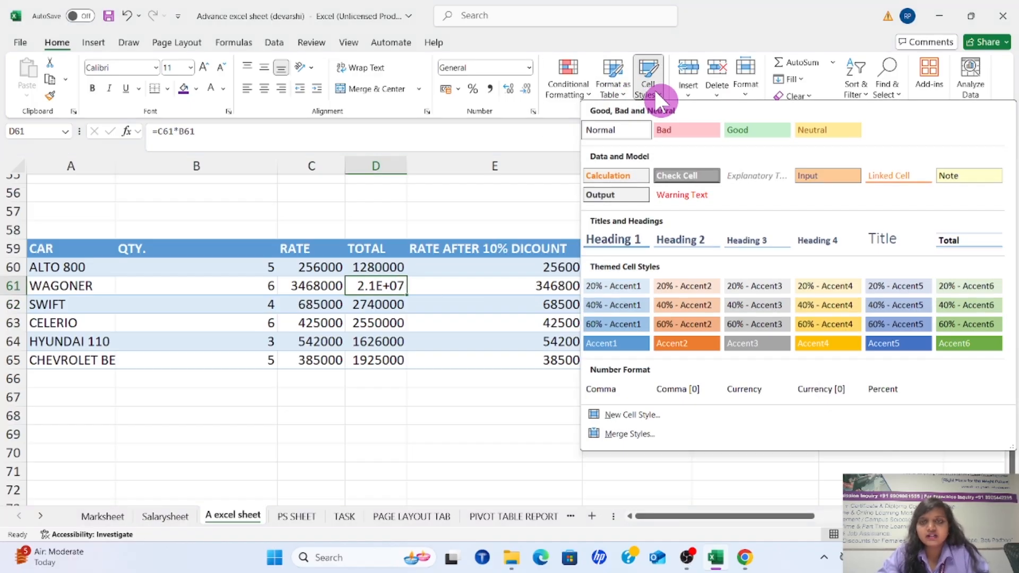
left_click(480, 300)
Apply the Bad cell style to ALTO 800's per car GST cell, G60
left_click(799, 270)
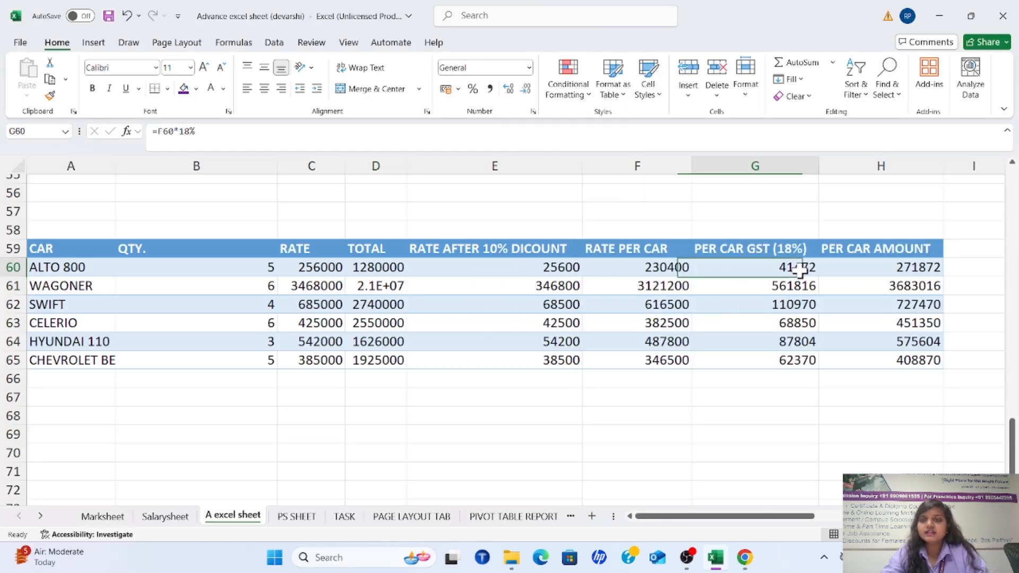
left_click(658, 95)
left_click(679, 132)
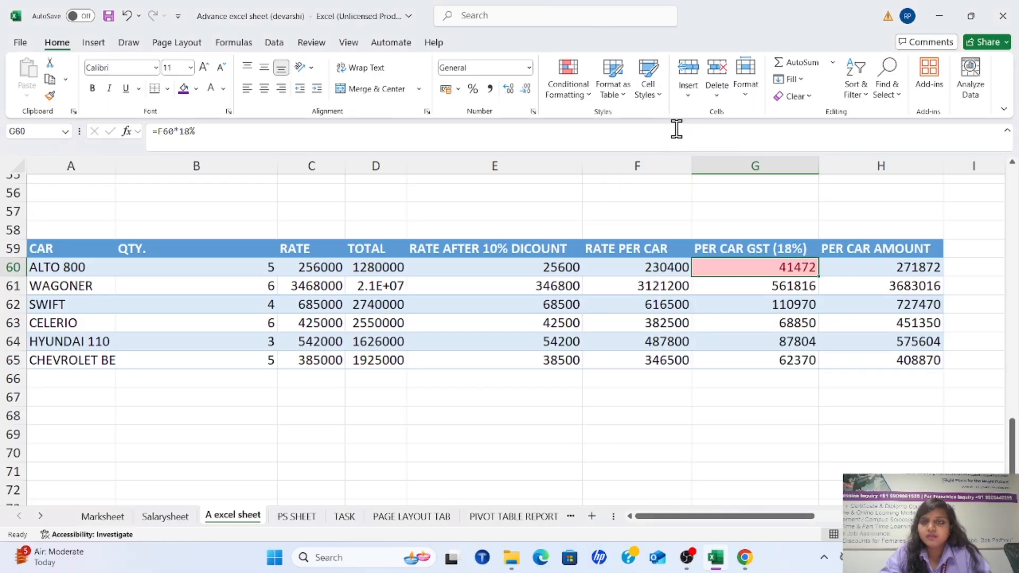
left_click(816, 306)
left_click(773, 271)
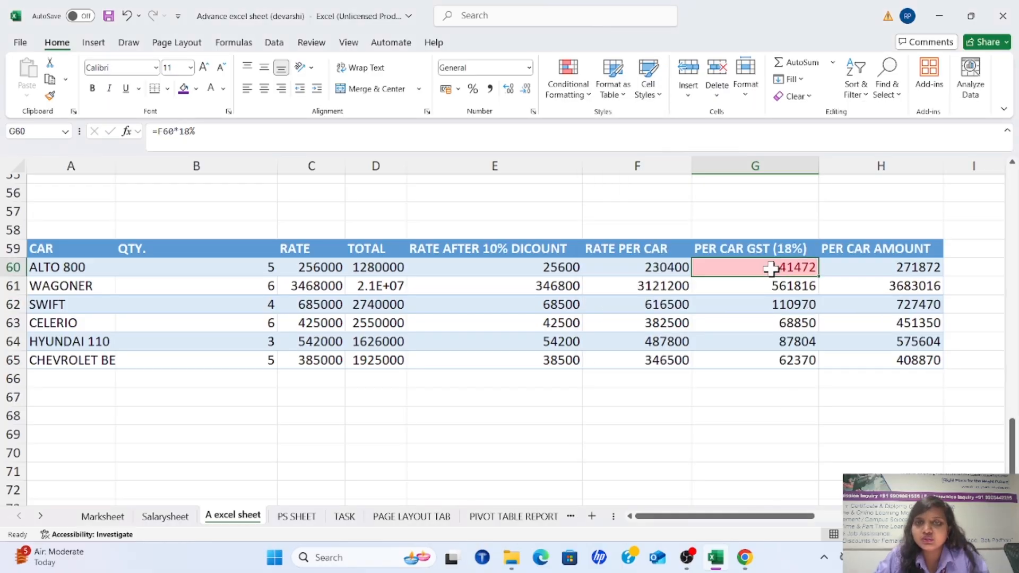
left_click(815, 340)
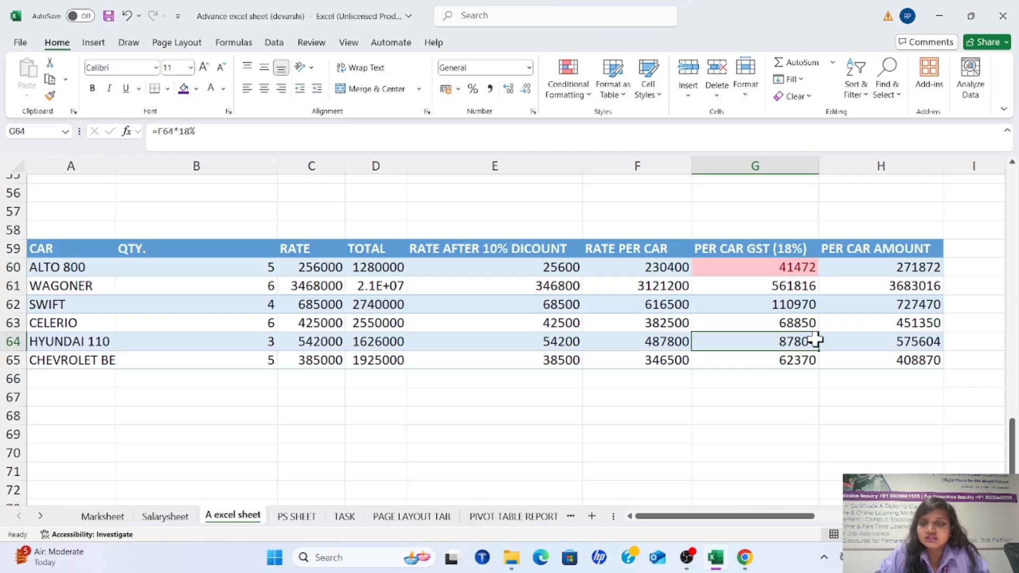
Apply the Neutral cell style to CELERIO's per car amount cell, H63
left_click(930, 325)
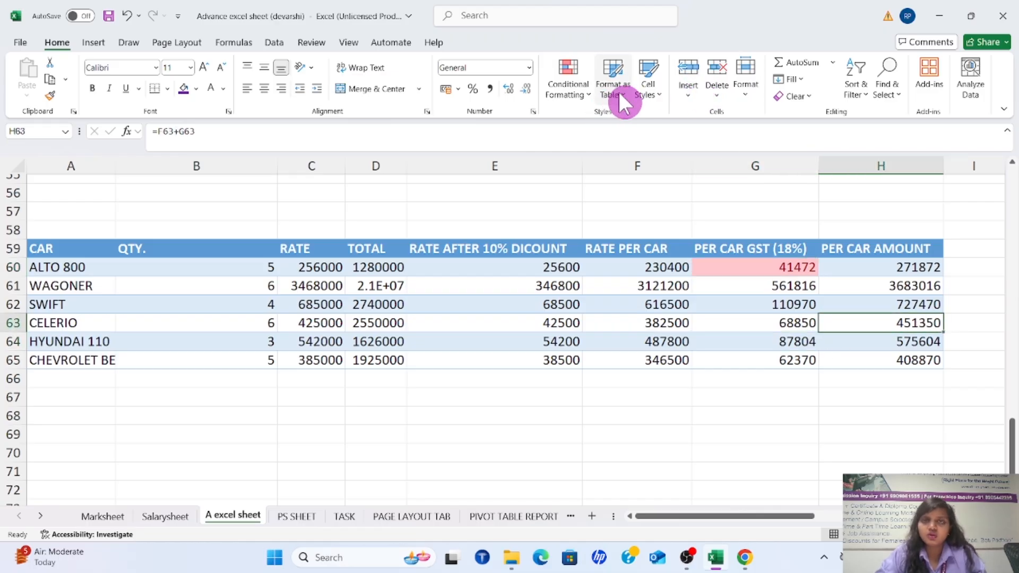
left_click(648, 91)
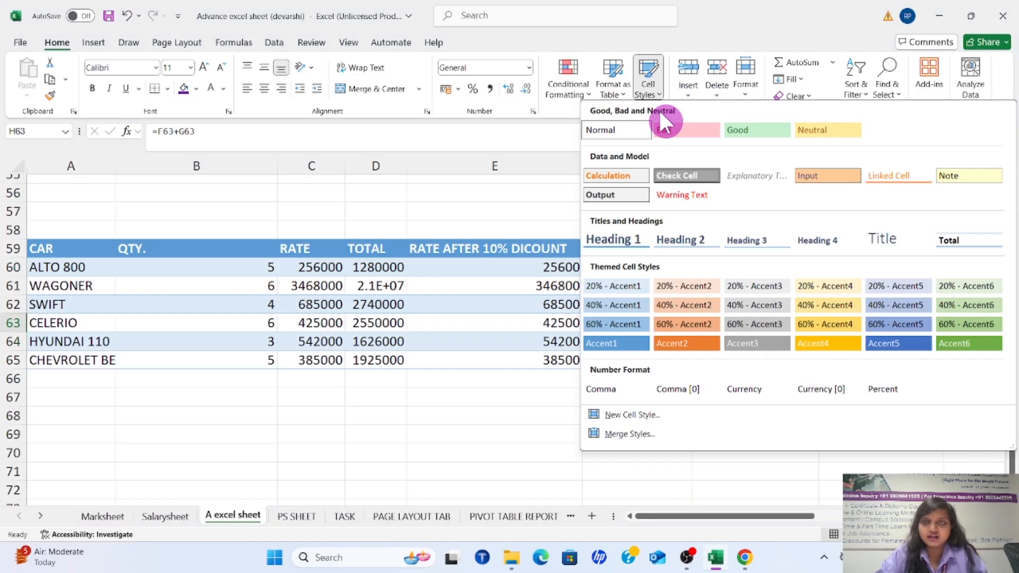
left_click(800, 132)
left_click(906, 395)
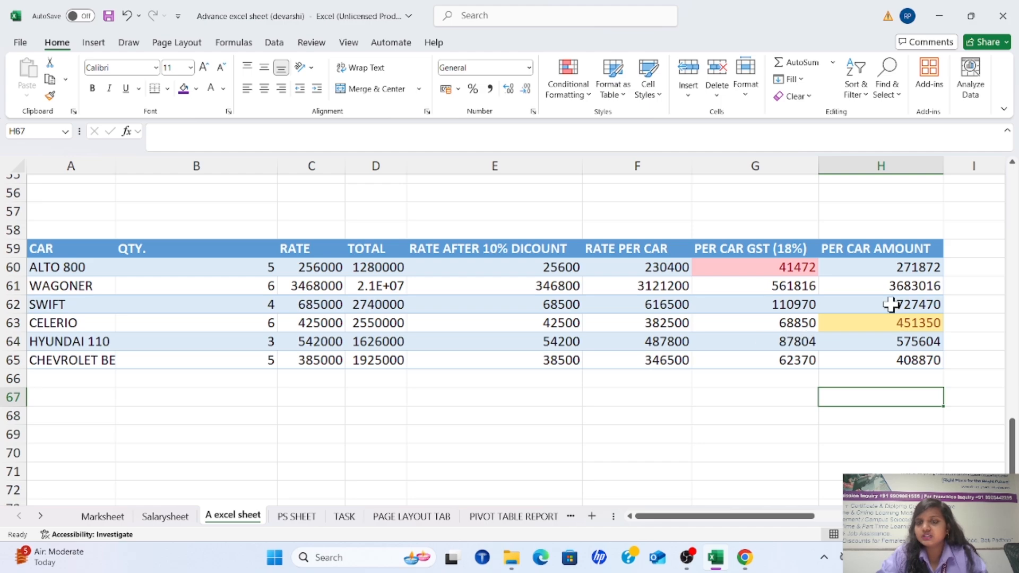
Apply the Good cell style to WAGONER's per car amount cell, H61, and review the styled cells
left_click(907, 287)
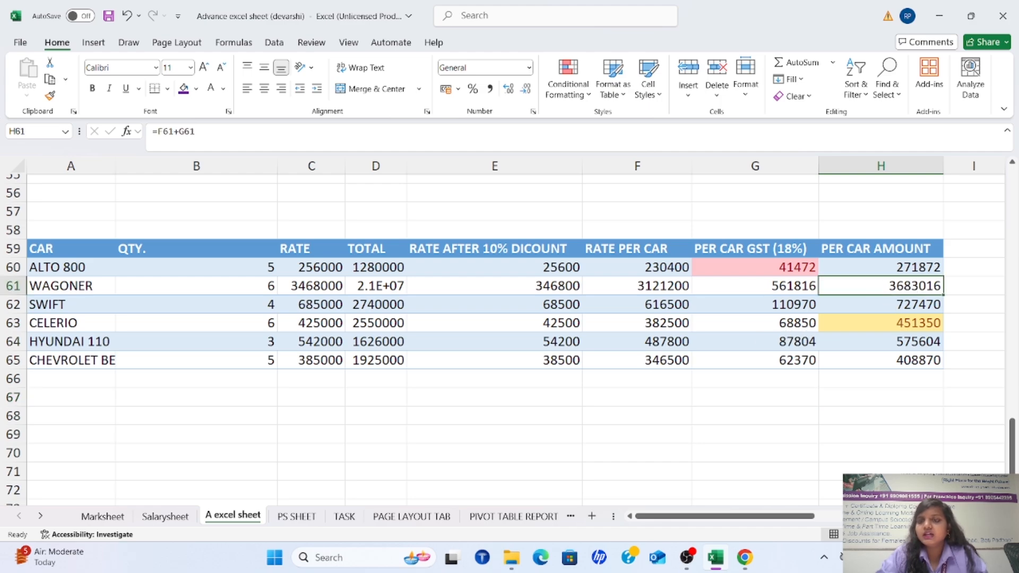
left_click(658, 102)
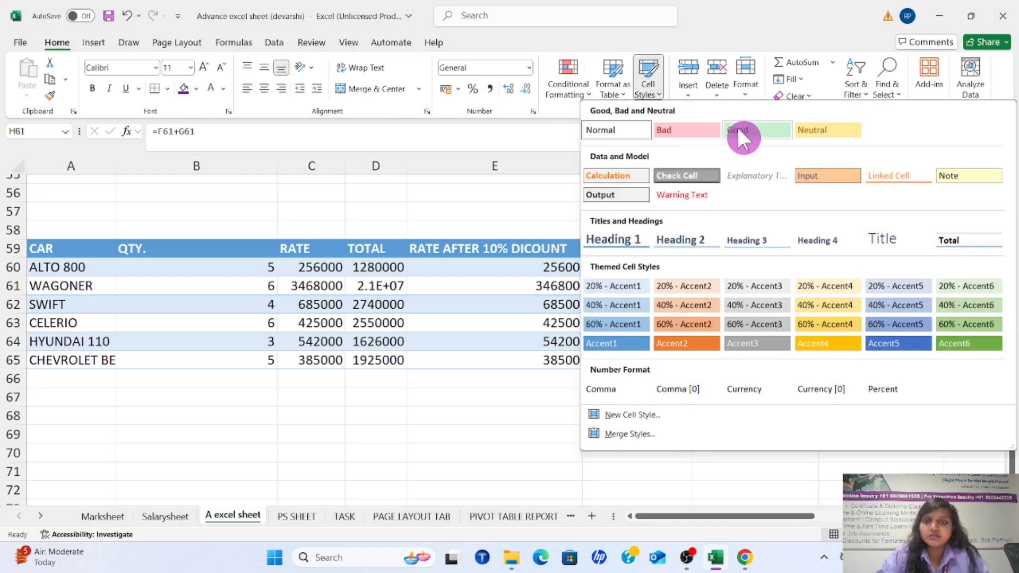
left_click(743, 138)
left_click(756, 269)
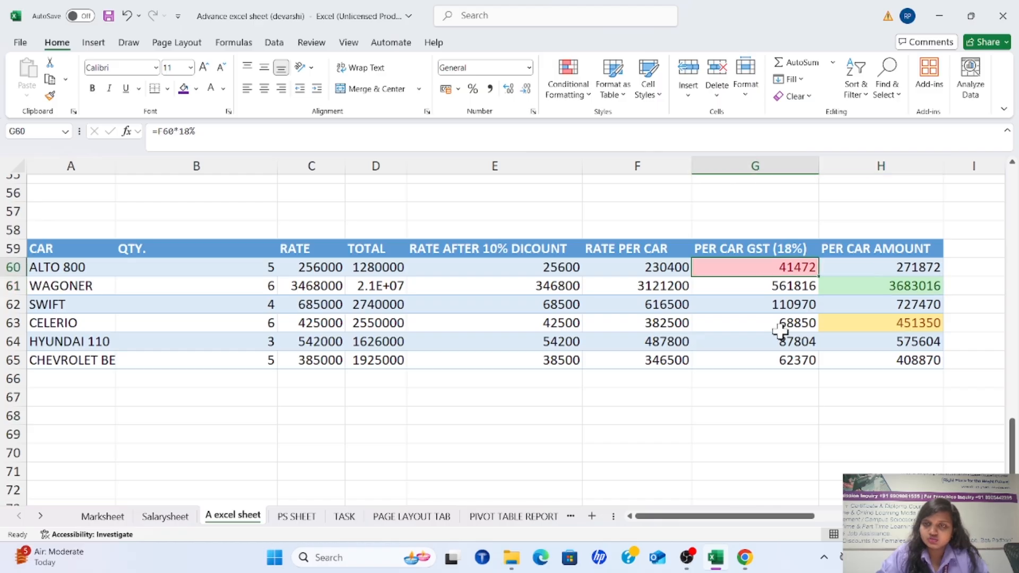
left_click(781, 329)
left_click(780, 273)
left_click(844, 329)
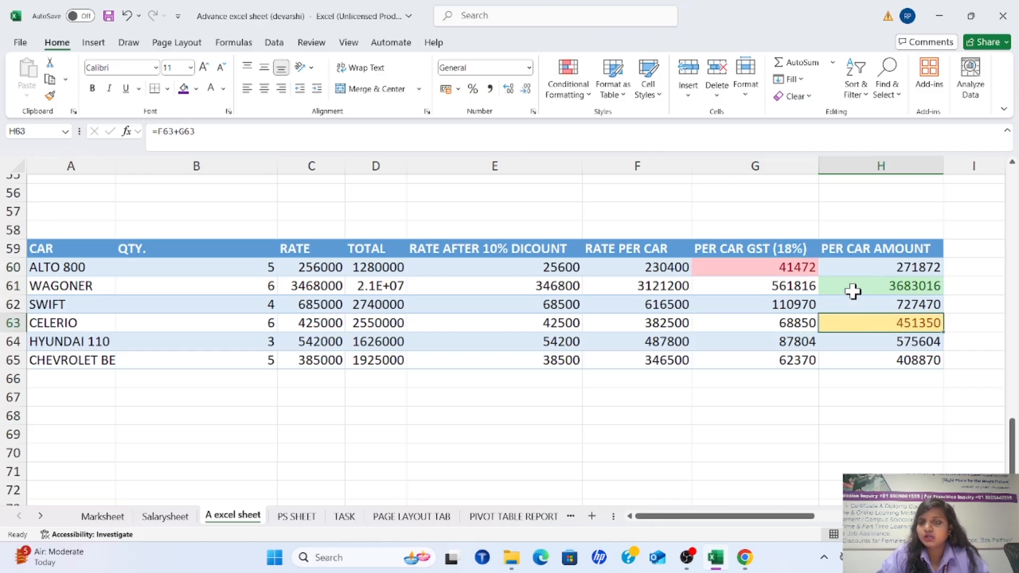
Preview the Check Cell style on cell E63 without keeping it
left_click(555, 324)
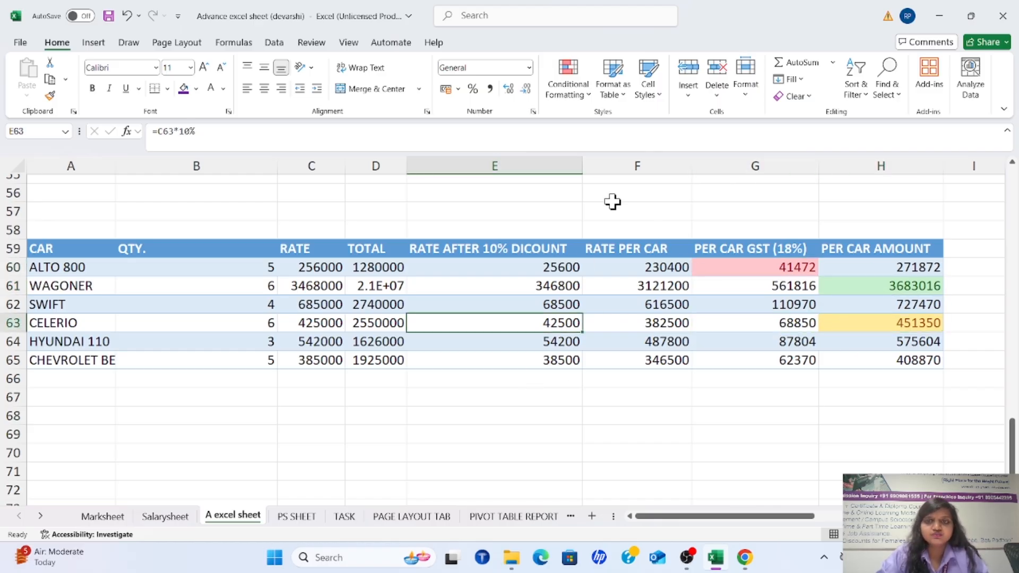
left_click(660, 88)
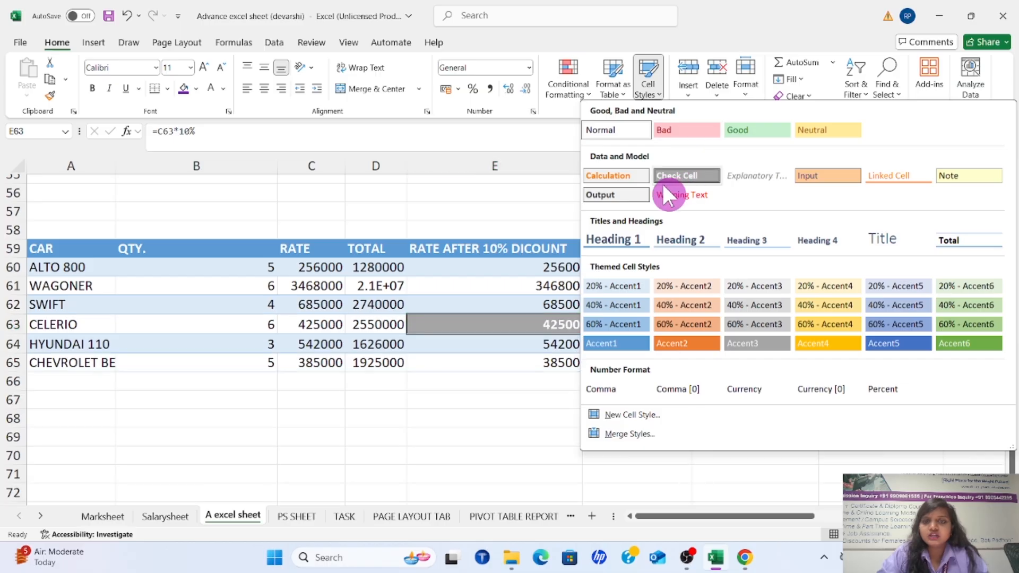
left_click(556, 377)
Total the per car amounts in cell H68 with the formula =SUM(H60:H65)
left_click(892, 415)
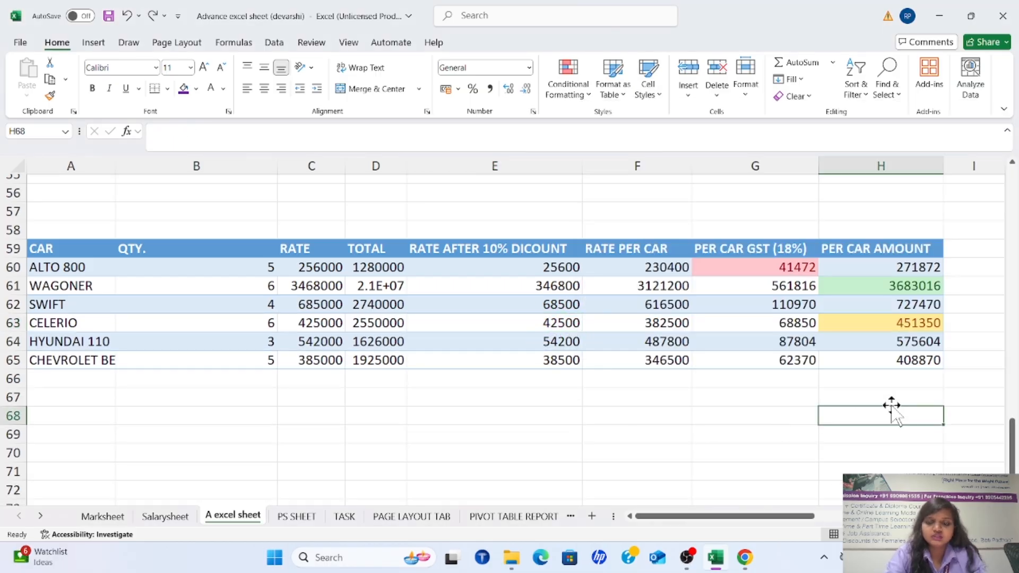
type("=SUM(")
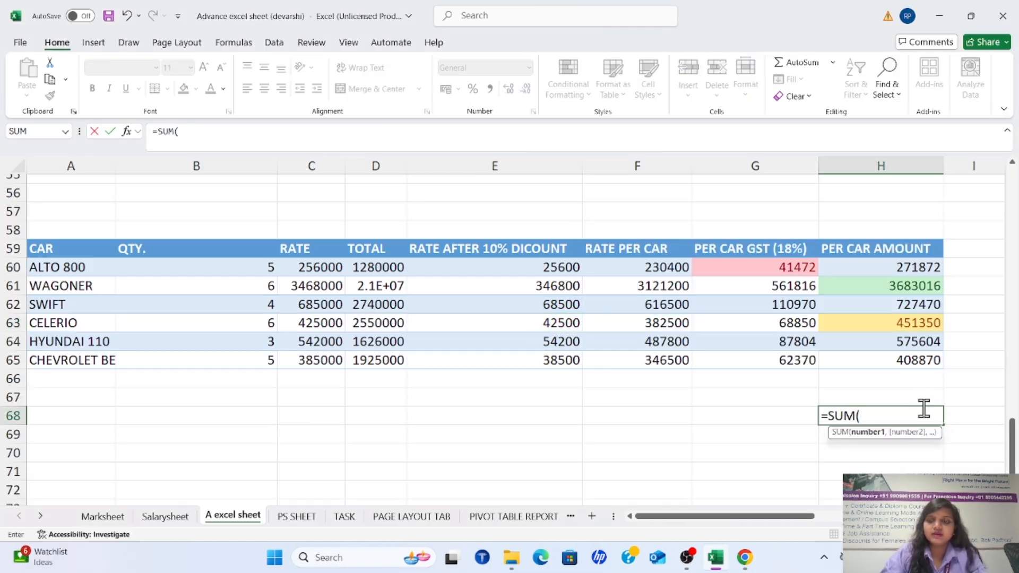
left_click_drag(883, 269, 893, 357)
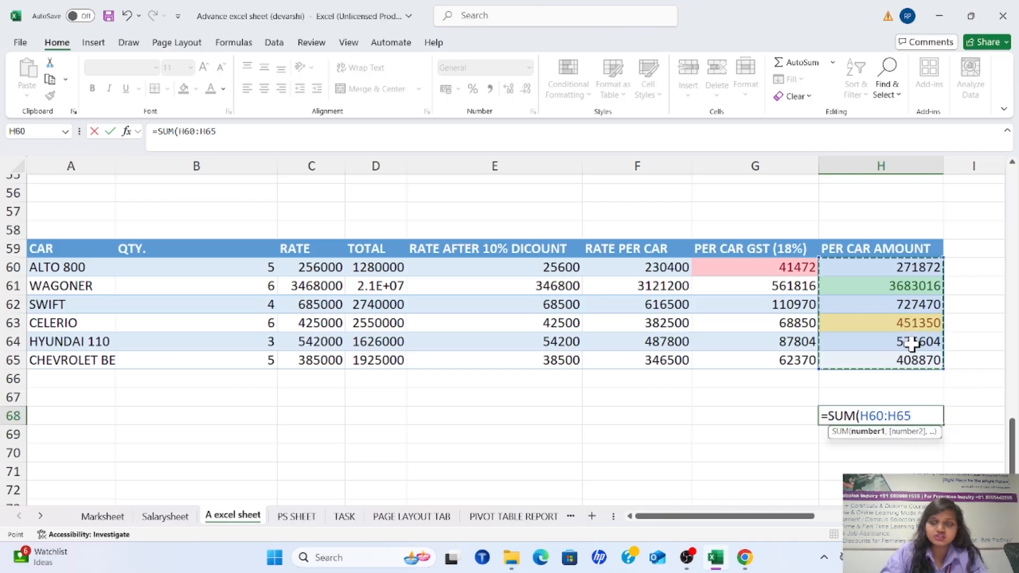
type(")")
key("Return")
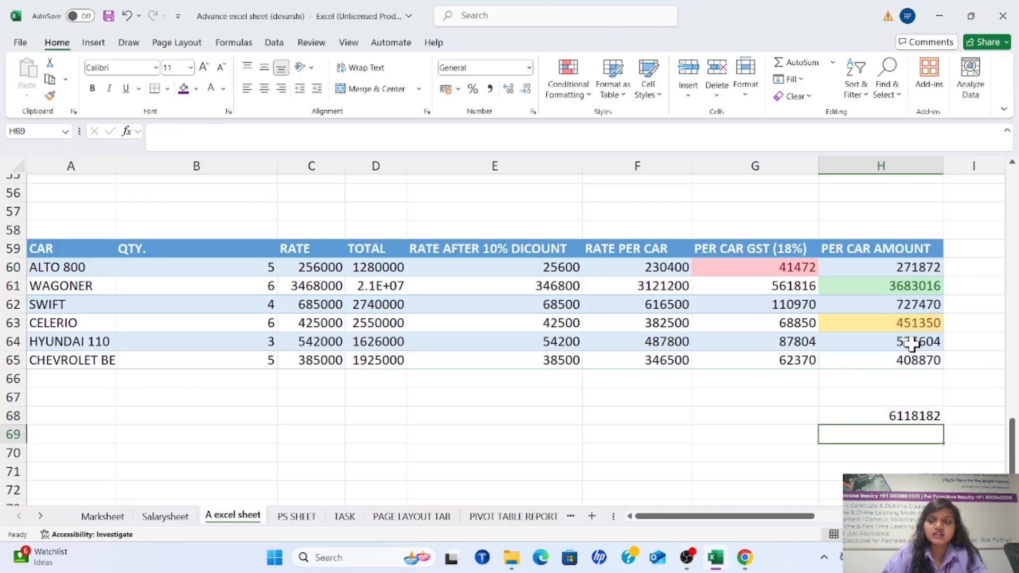
Apply the Calculation cell style to the sum in cell H68
left_click(922, 412)
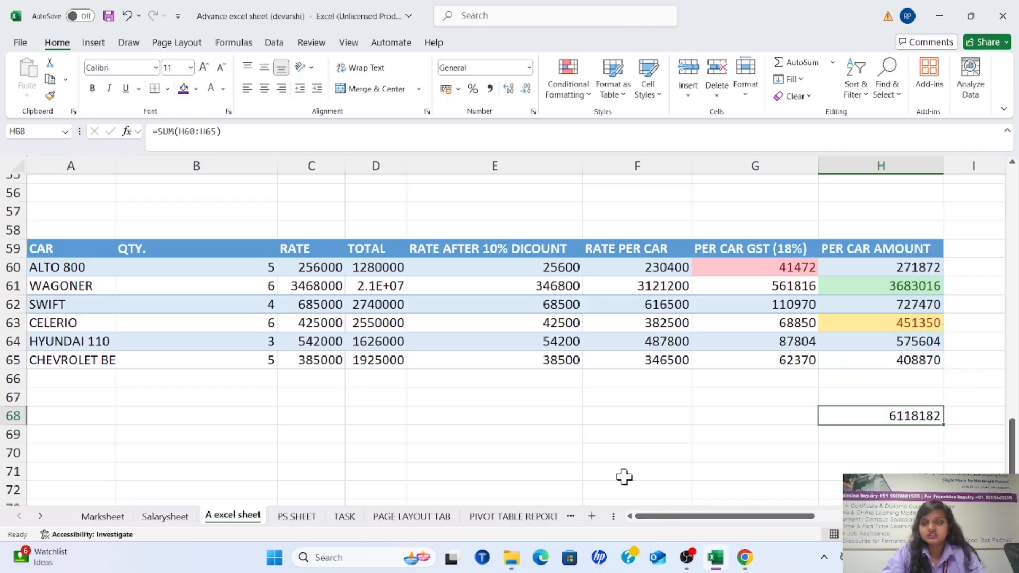
left_click(660, 91)
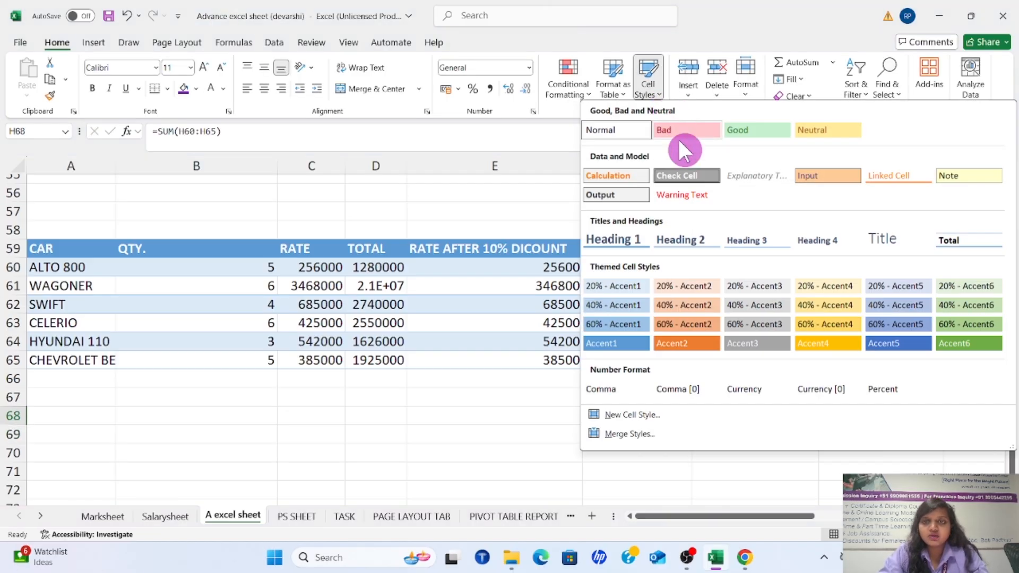
left_click(618, 176)
left_click(771, 444)
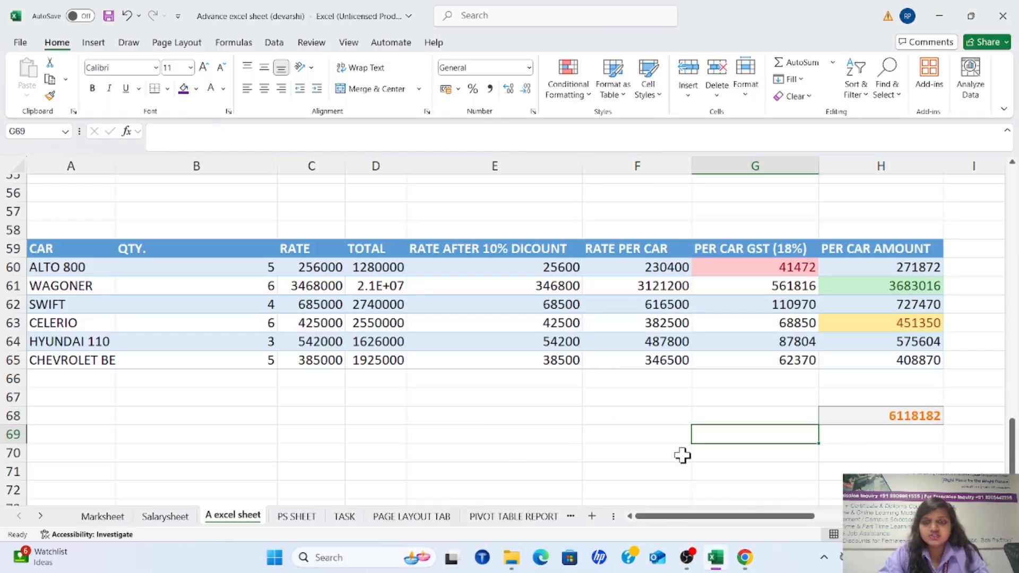
left_click(650, 88)
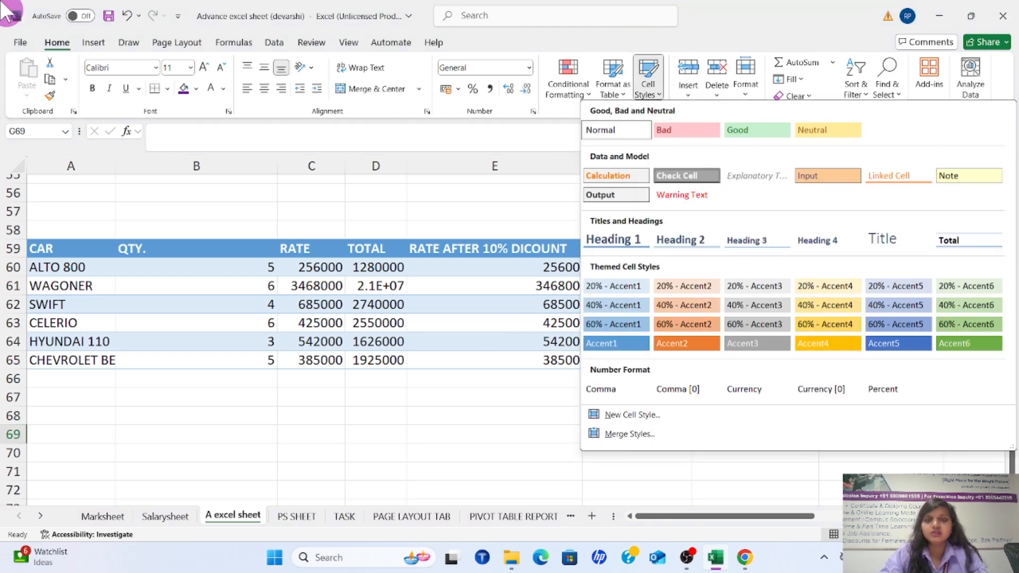
left_click(409, 428)
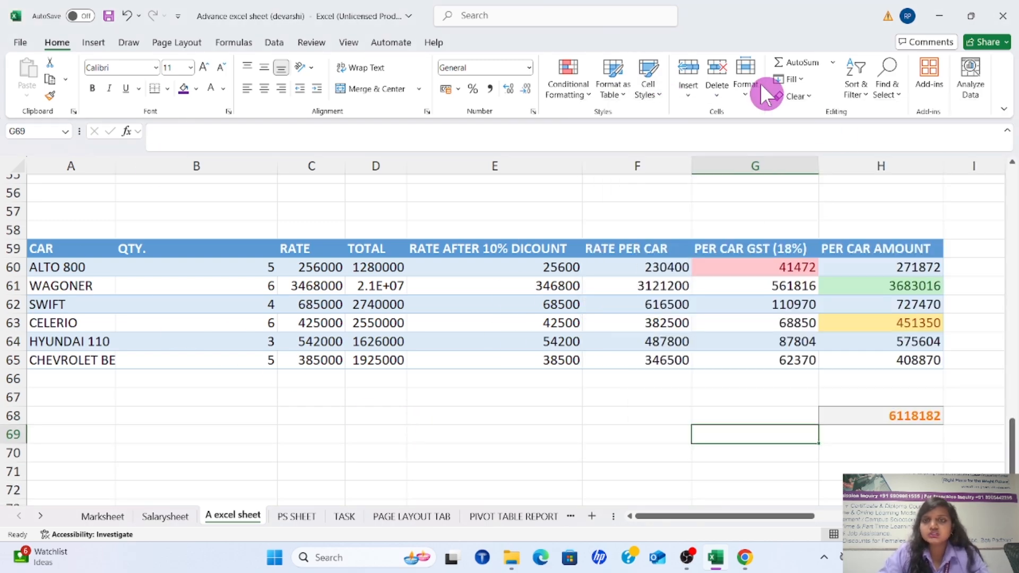
left_click(689, 87)
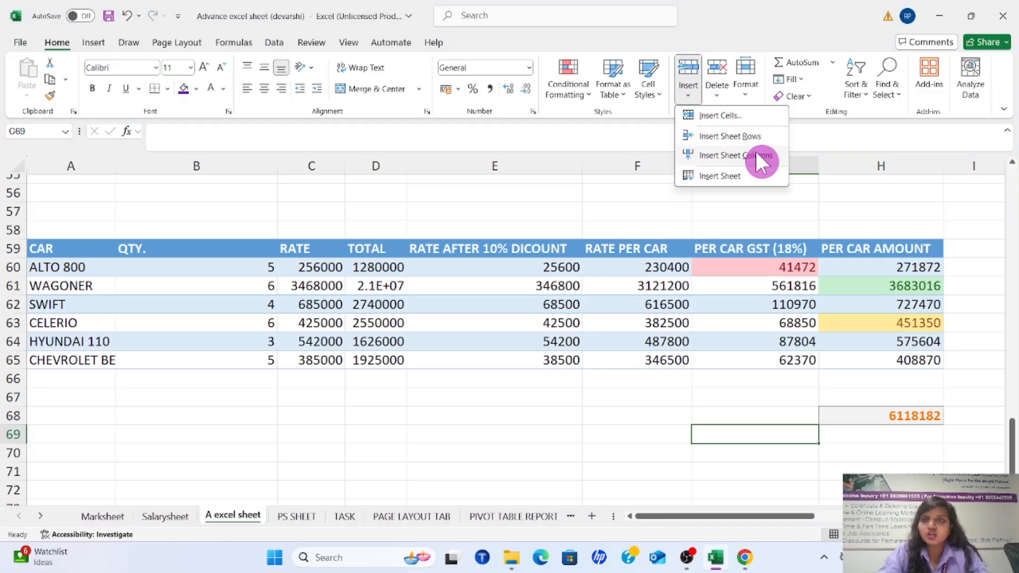
left_click(586, 400)
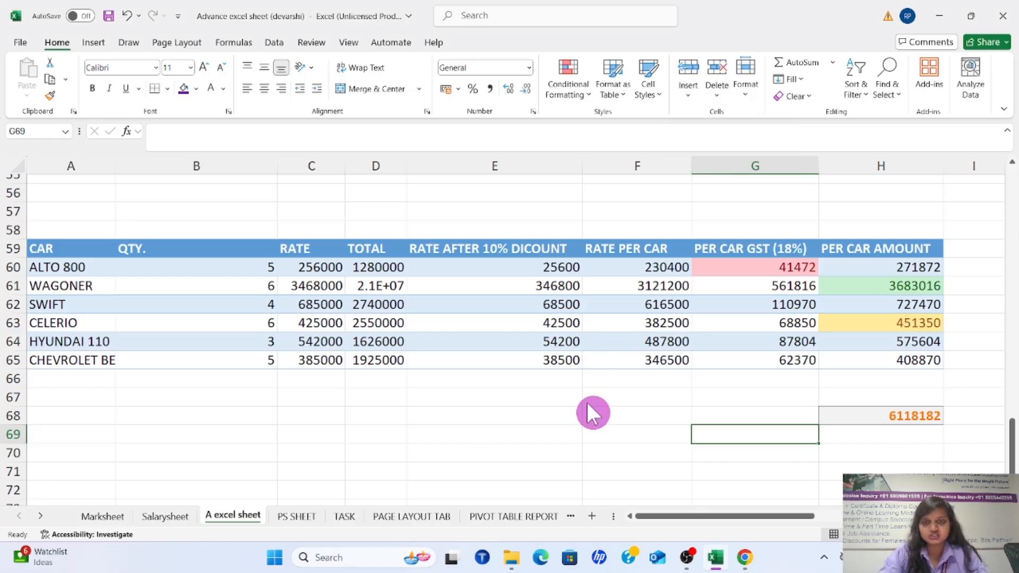
left_click(497, 434)
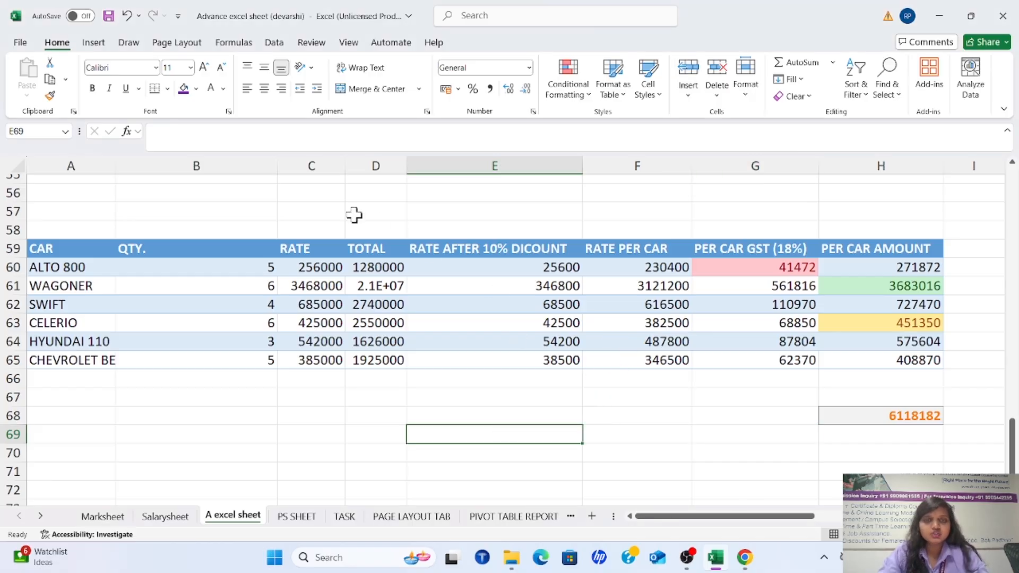
Insert a blank sheet column before the TOTAL column, look it over and undo the insertion
left_click(376, 165)
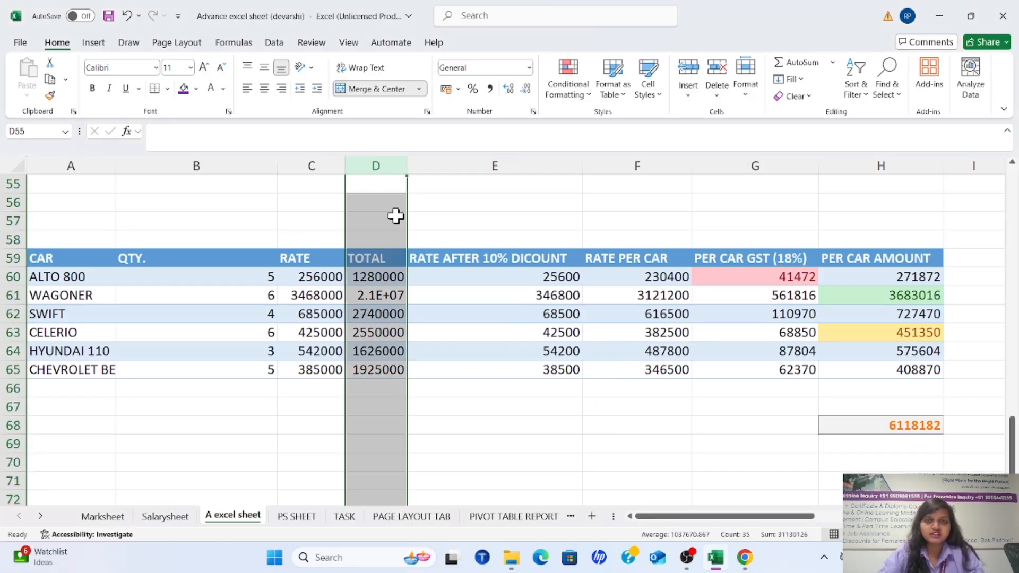
left_click(685, 95)
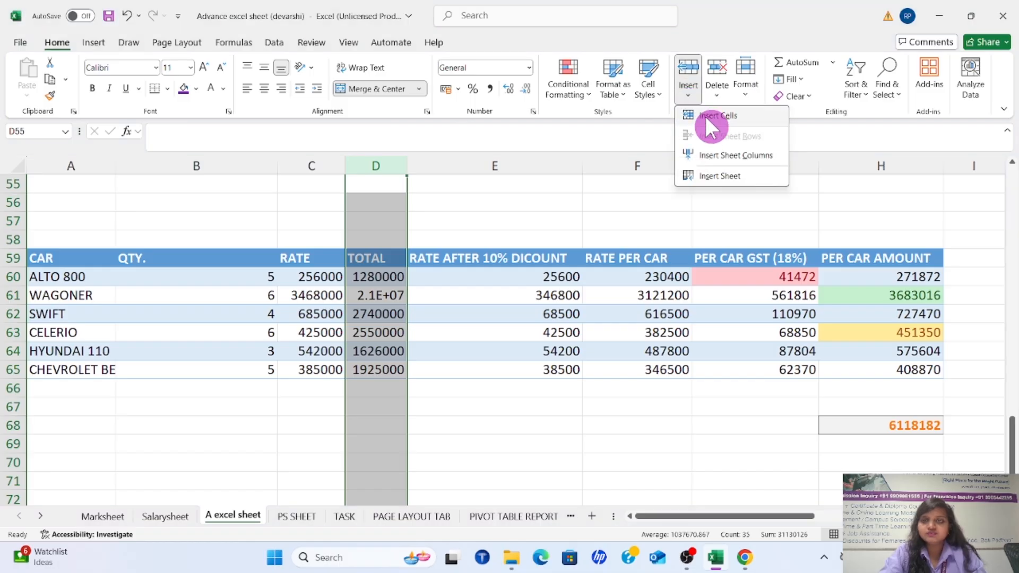
left_click(728, 155)
left_click(281, 333)
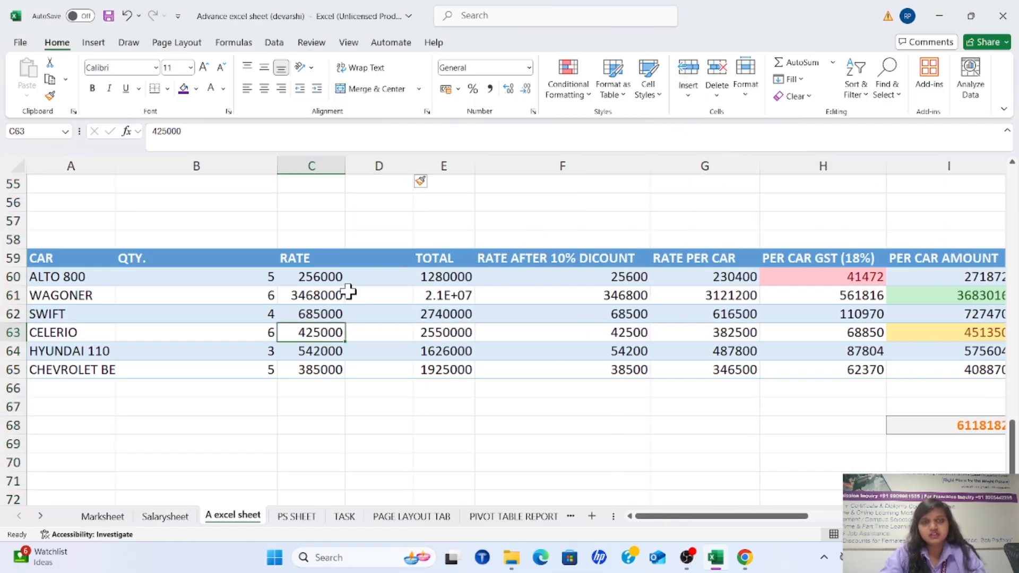
left_click(361, 239)
left_click(359, 222)
left_click(377, 165)
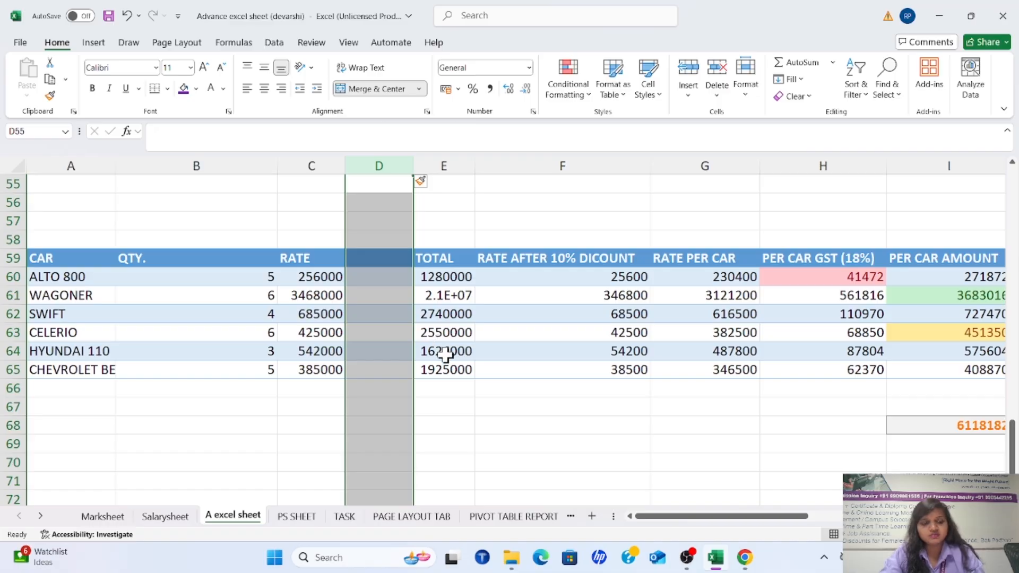
key("ctrl+z")
left_click(578, 320)
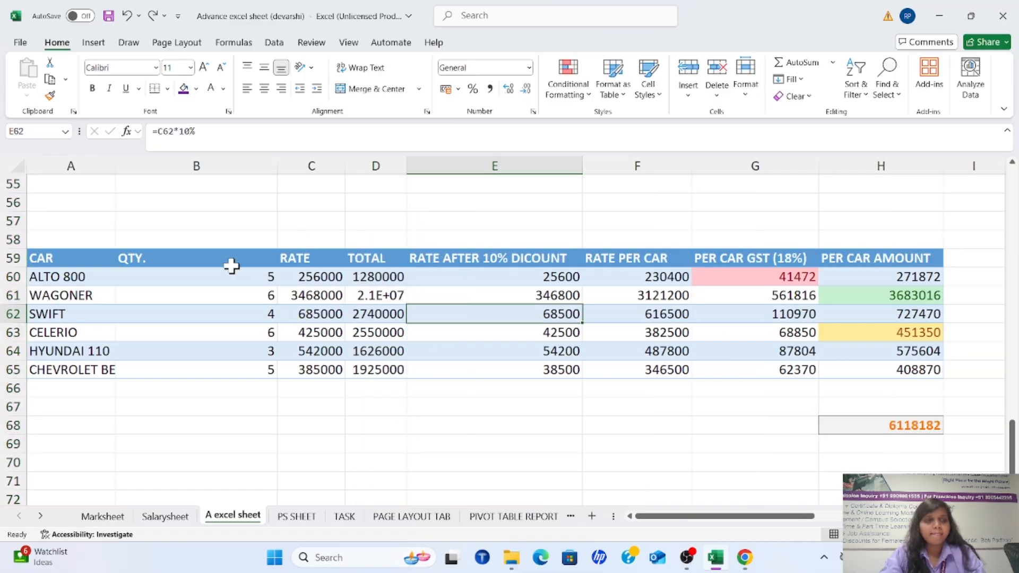
Insert a blank sheet row above the WAGONER row and remove it again
left_click(13, 295)
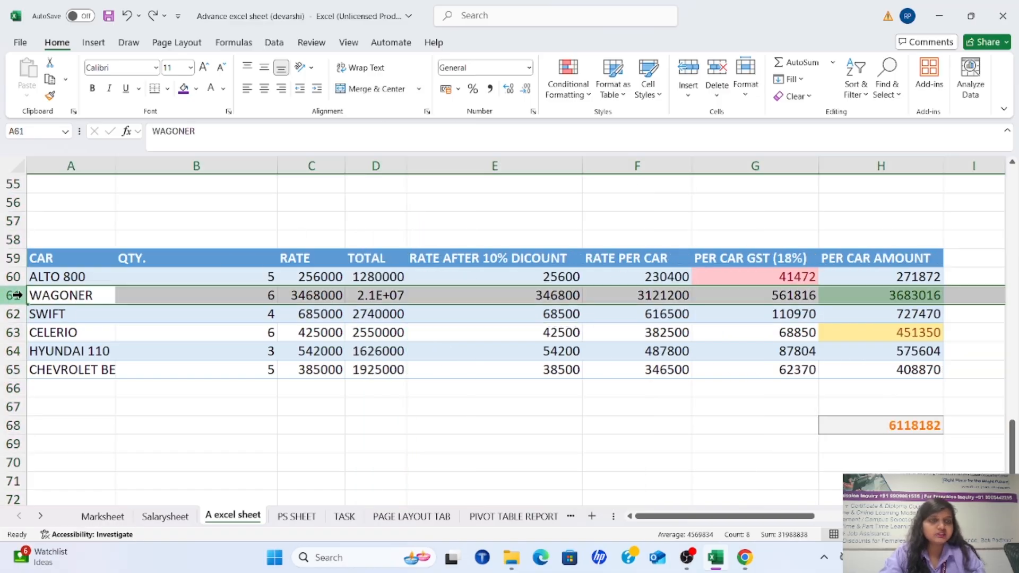
left_click(690, 86)
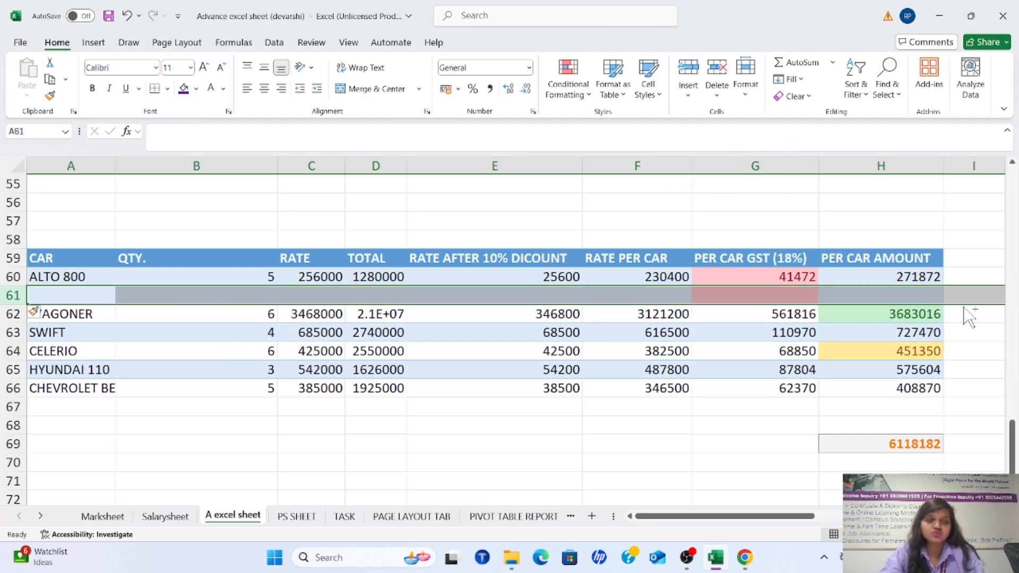
key("ctrl+minus")
left_click(592, 272)
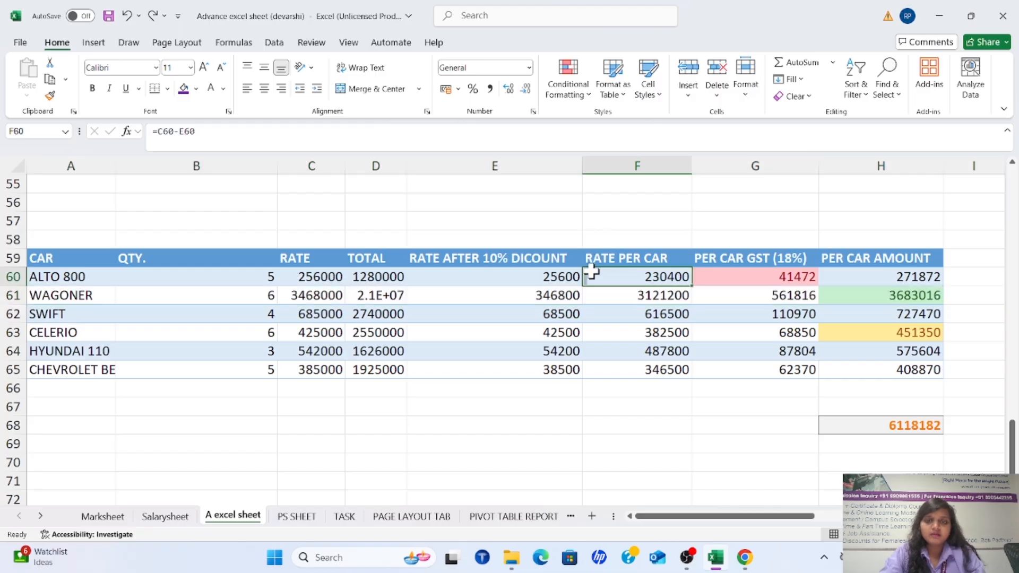
Insert a blank cell at E60 with the Shift cells right option, and undo the insertion
left_click(552, 280)
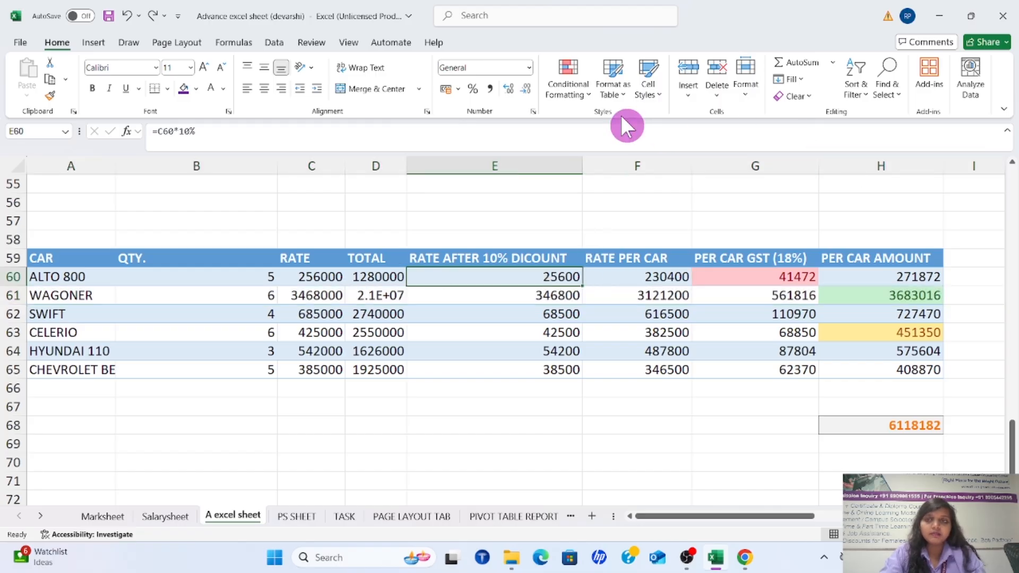
left_click(689, 96)
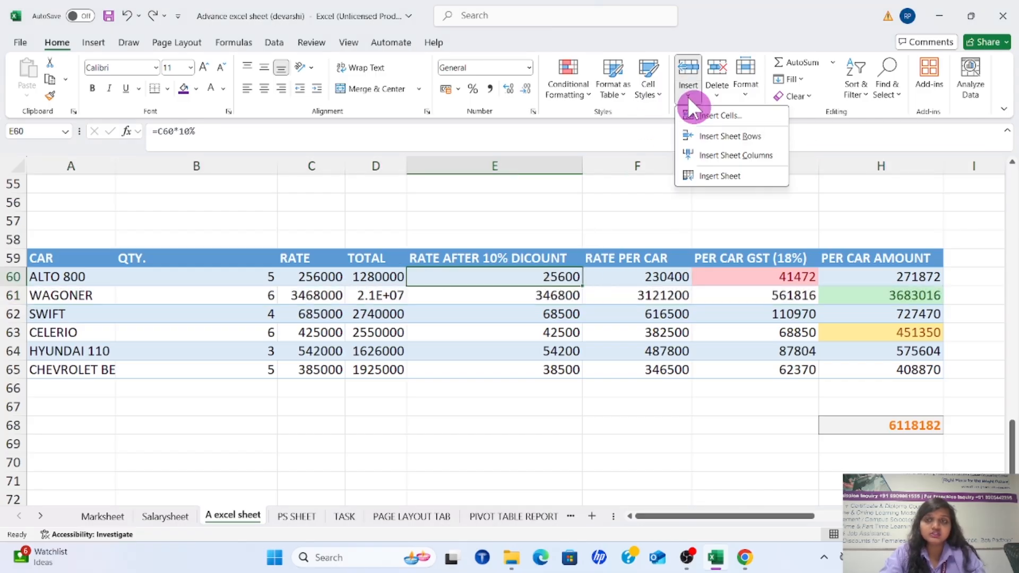
left_click(728, 114)
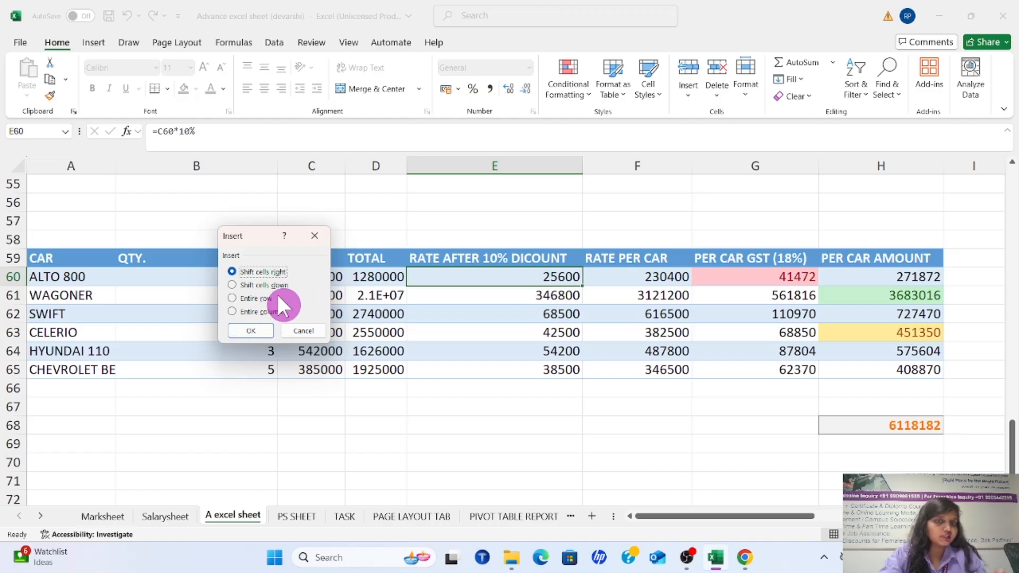
left_click(253, 331)
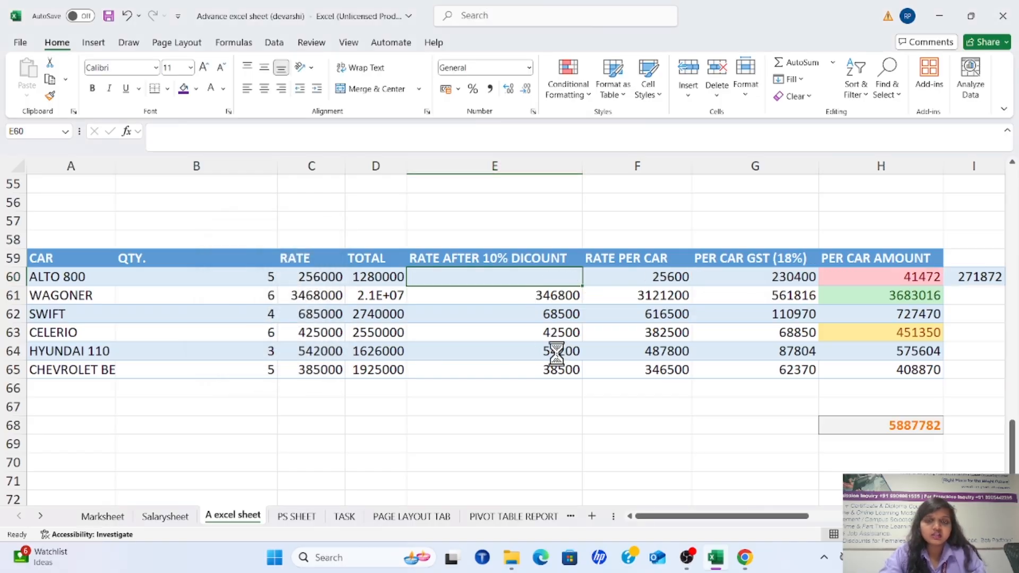
key("ctrl+z")
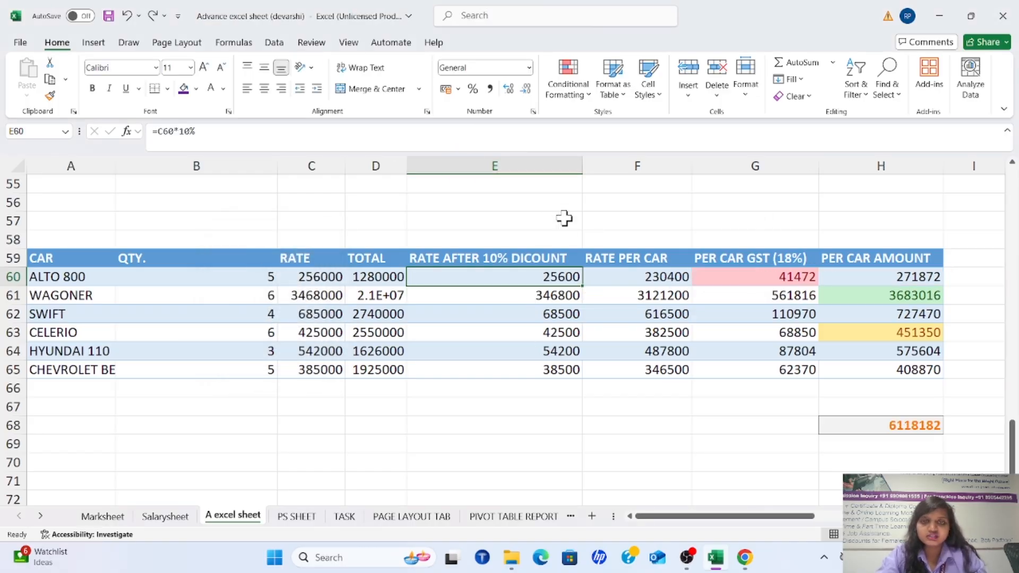
Delete the entire RATE AFTER 10% DICOUNT sheet column
left_click(549, 159)
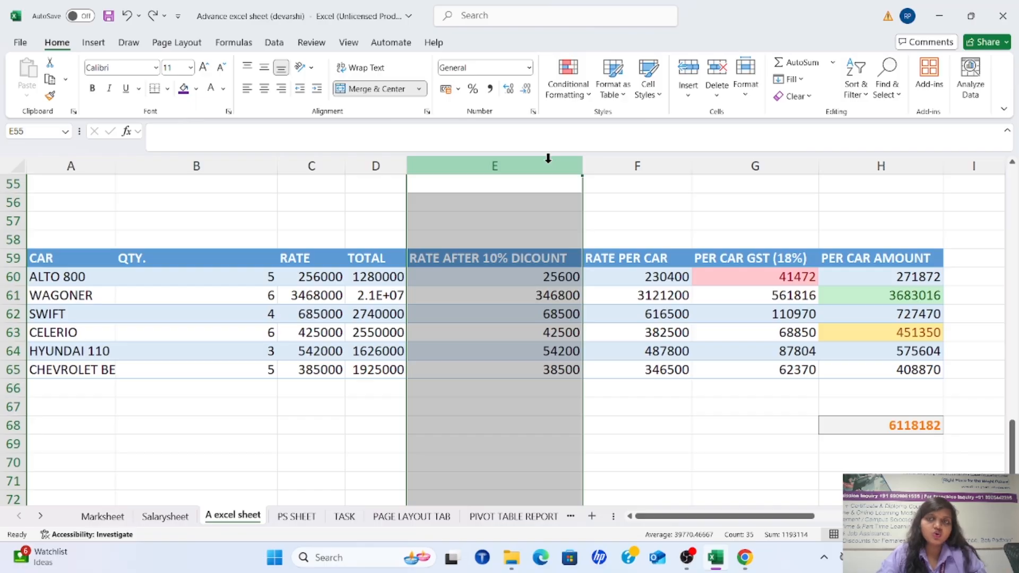
left_click(715, 91)
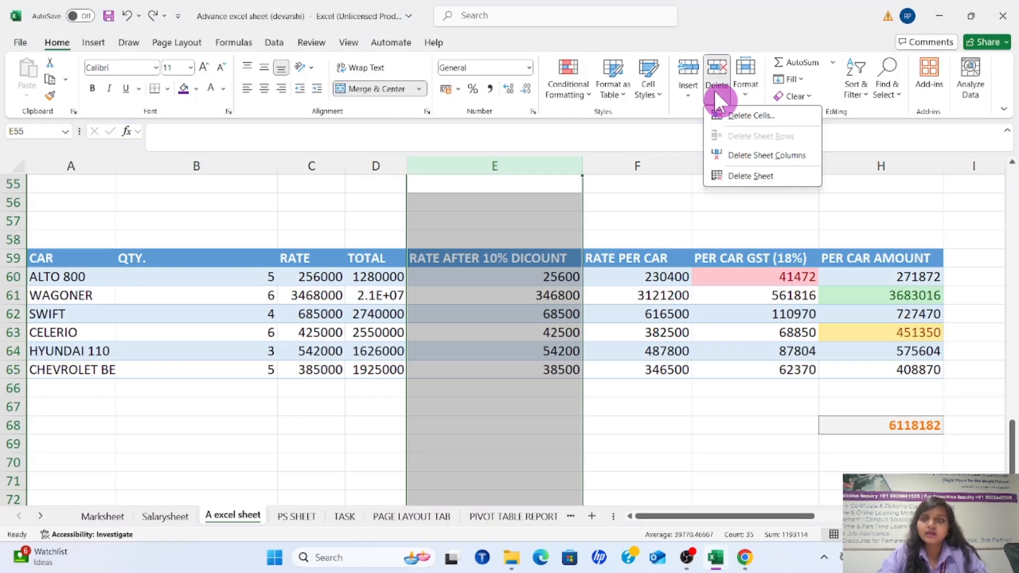
left_click(775, 155)
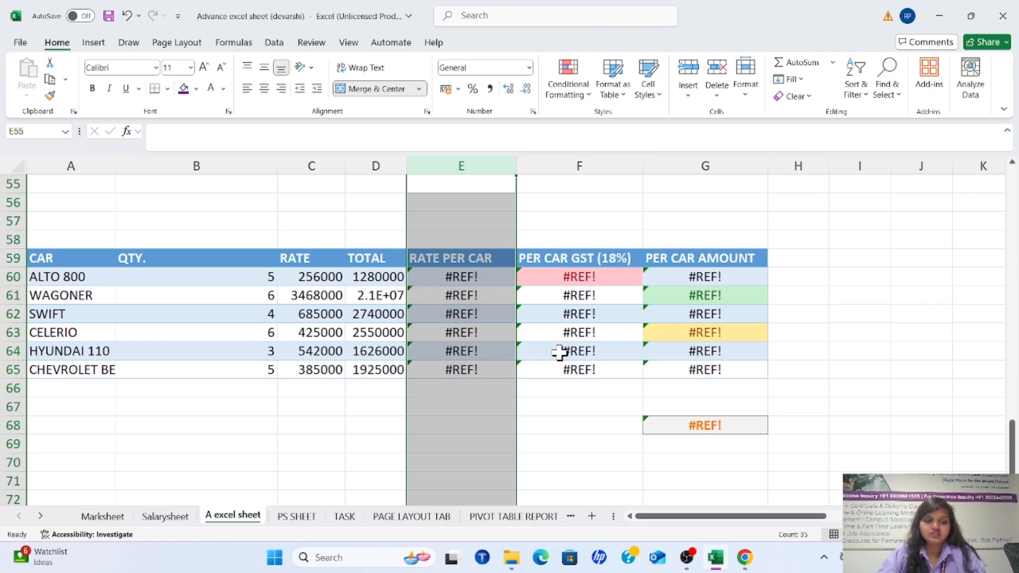
left_click(619, 294)
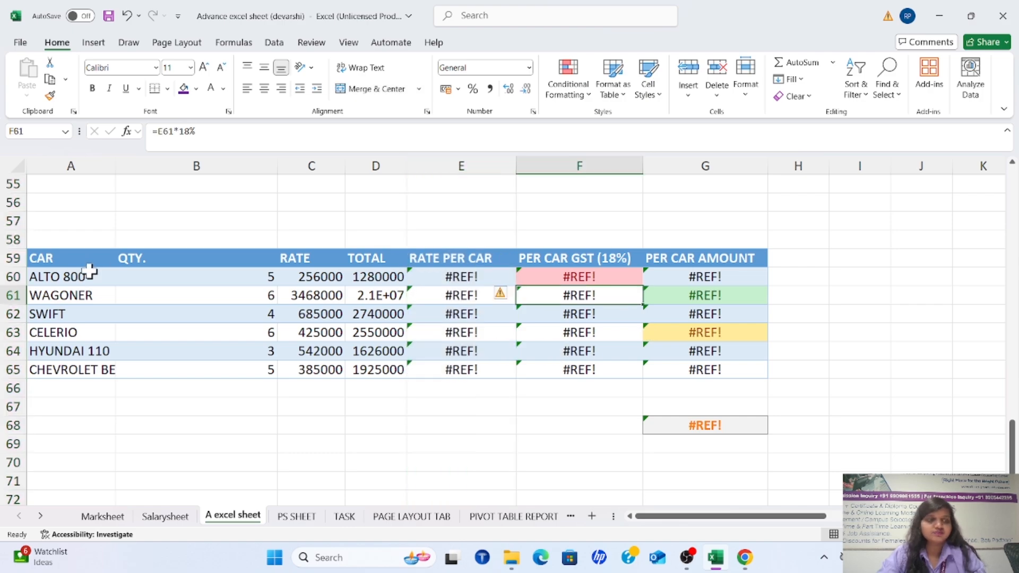
Delete the entire WAGONER sheet row
left_click(13, 295)
left_click(717, 94)
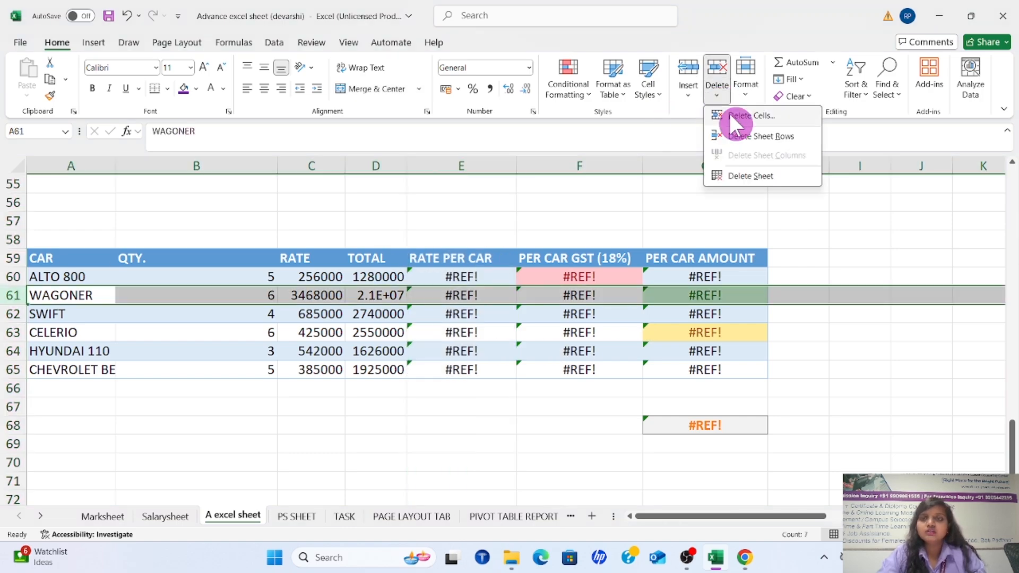
left_click(743, 133)
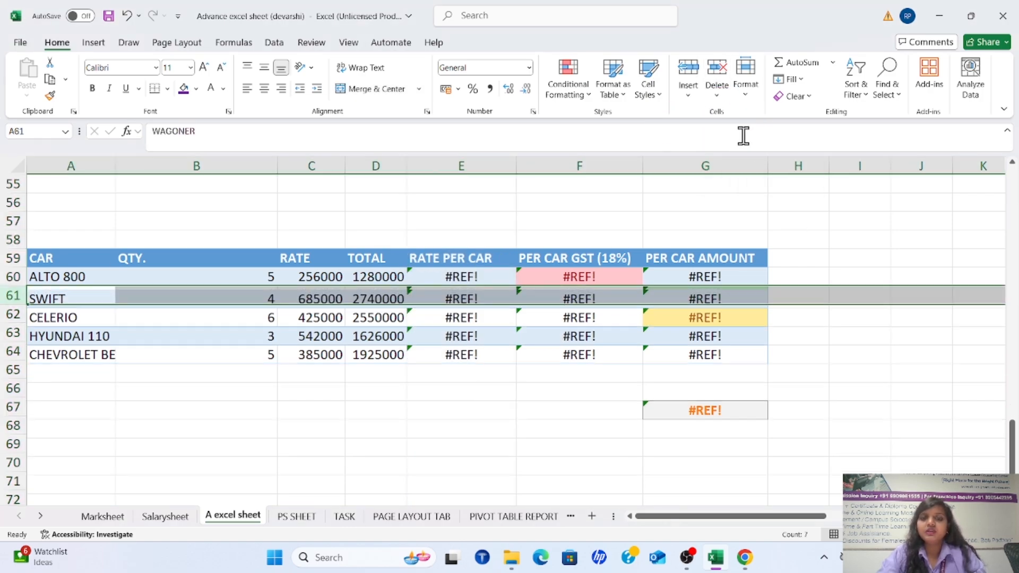
Delete CELERIO's total cell, D62, with the Shift cells left option
left_click(388, 315)
left_click(715, 95)
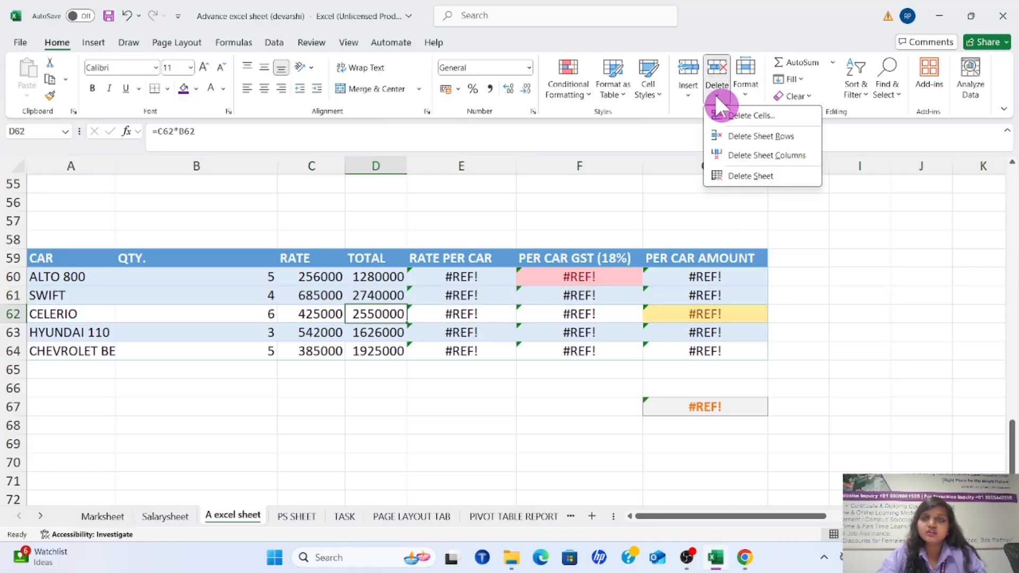
left_click(740, 115)
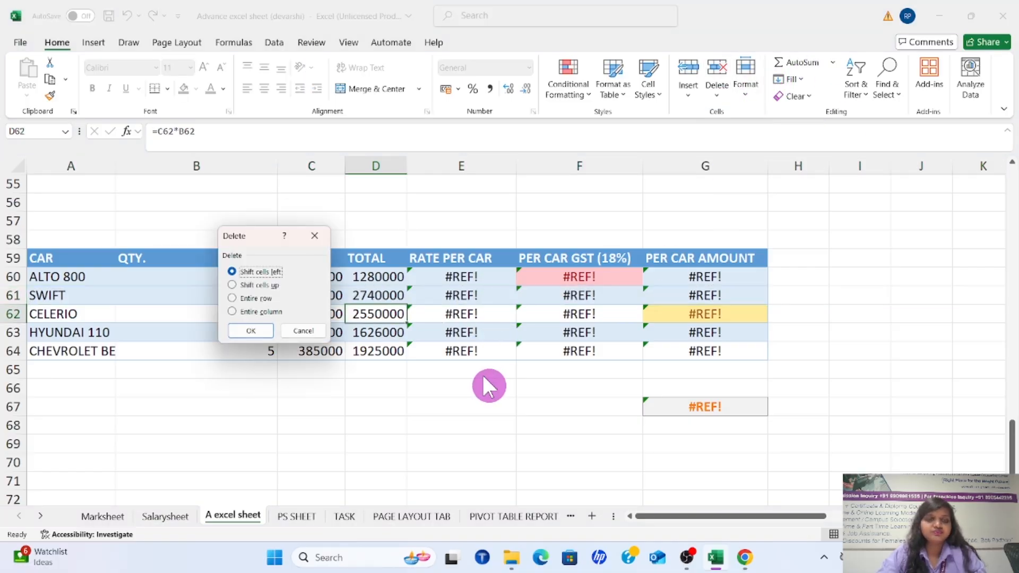
left_click(259, 328)
left_click(607, 311)
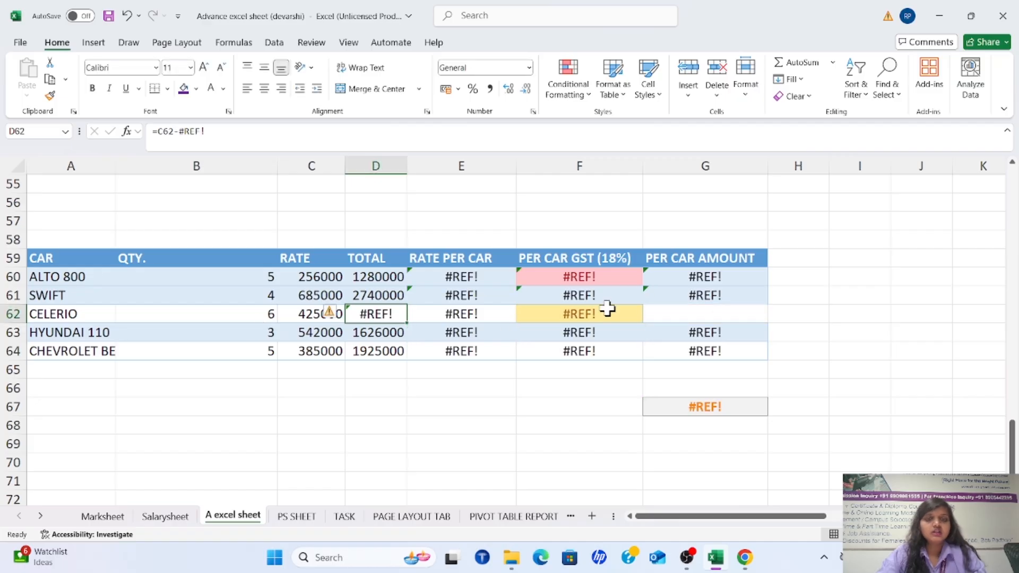
Undo the deletions of CELERIO's total cell, the WAGONER row and the RATE AFTER 10% DICOUNT column
key("ctrl+z")
key("ctrl+z")
key("ctrl+z")
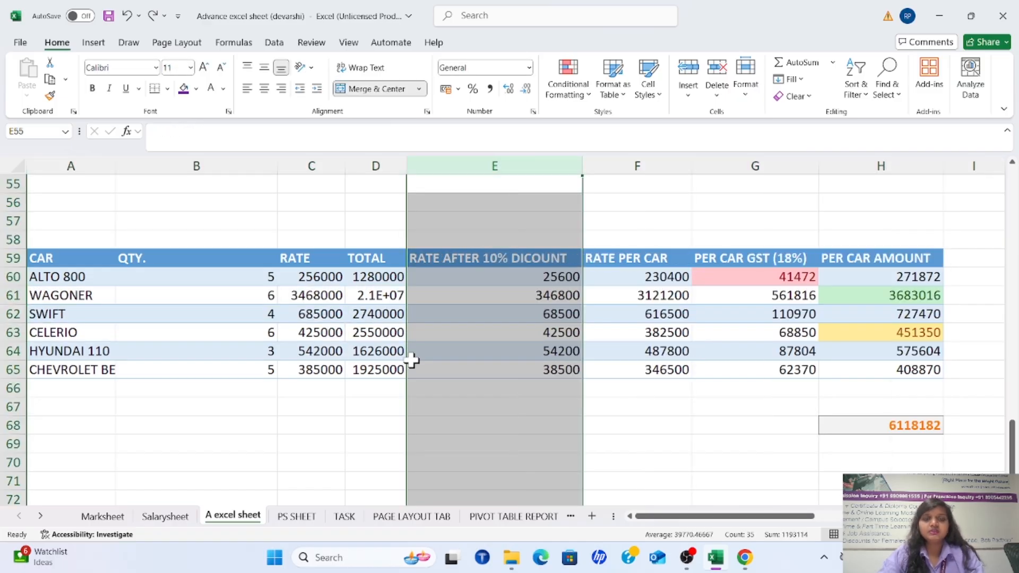